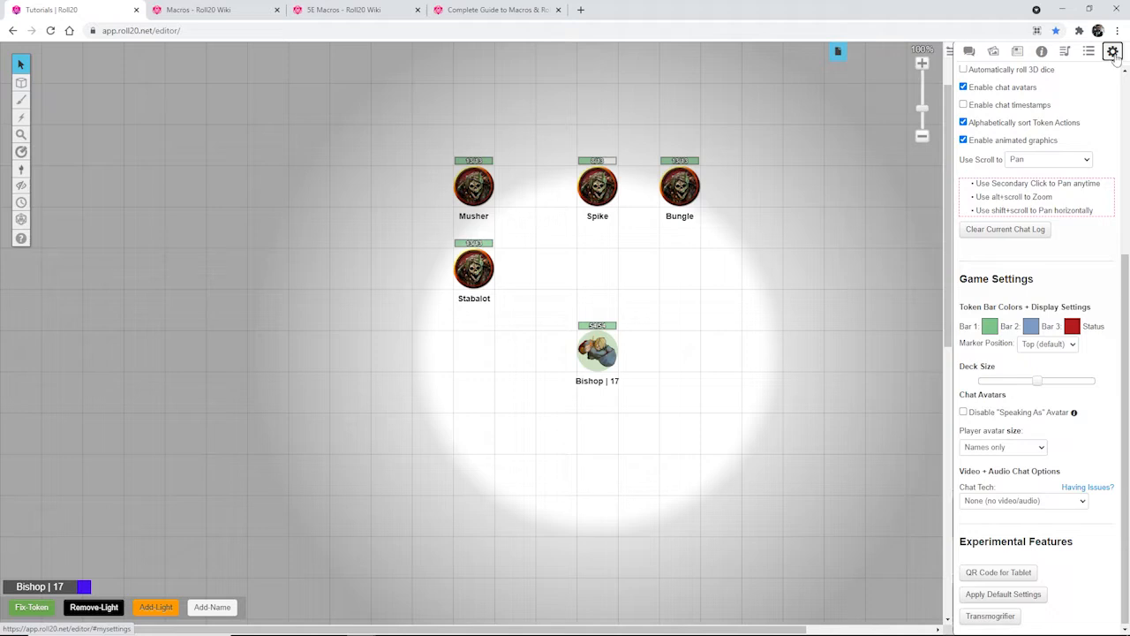
- Re-join the game as a player from the game settings
left_click(1113, 51)
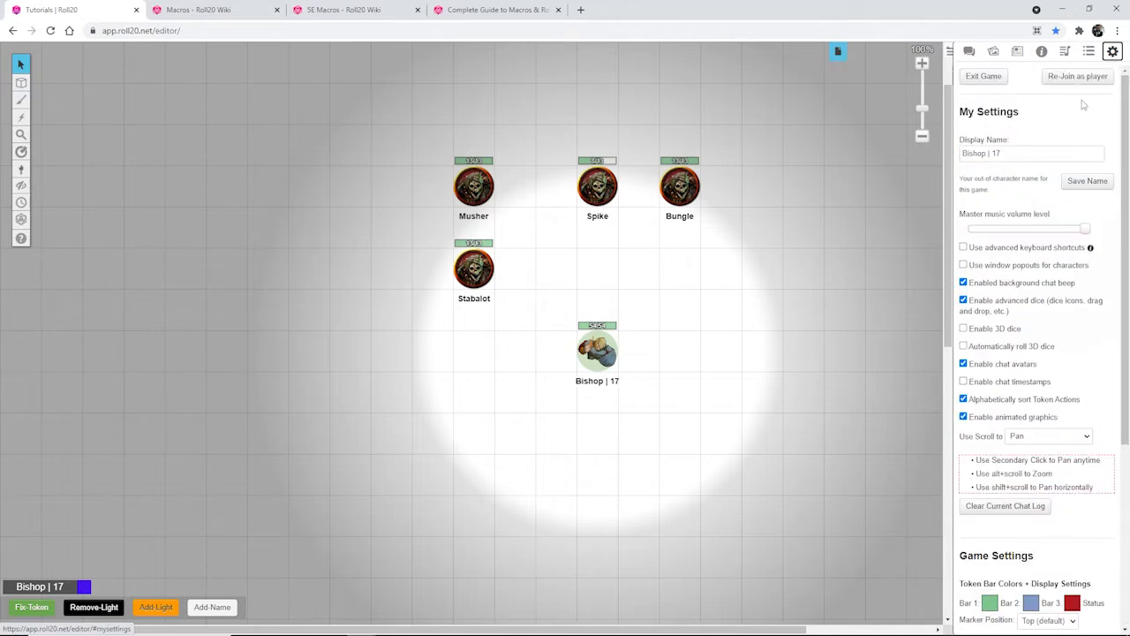
left_click(1082, 77)
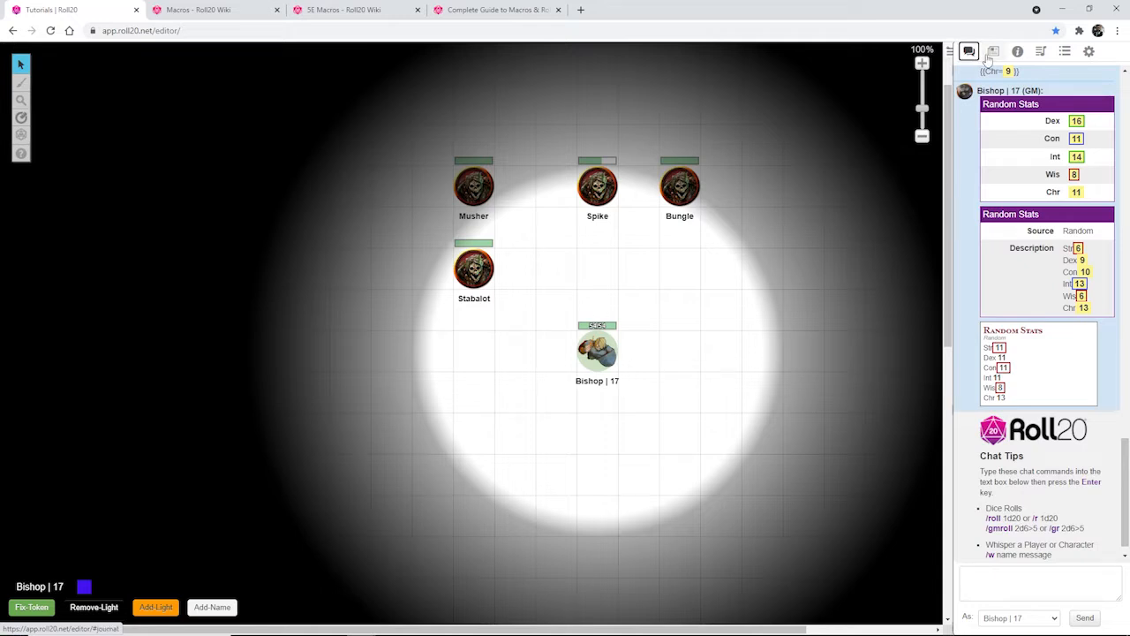
- Create and save a macro named Whisper with the action /talktomyself
left_click(1066, 53)
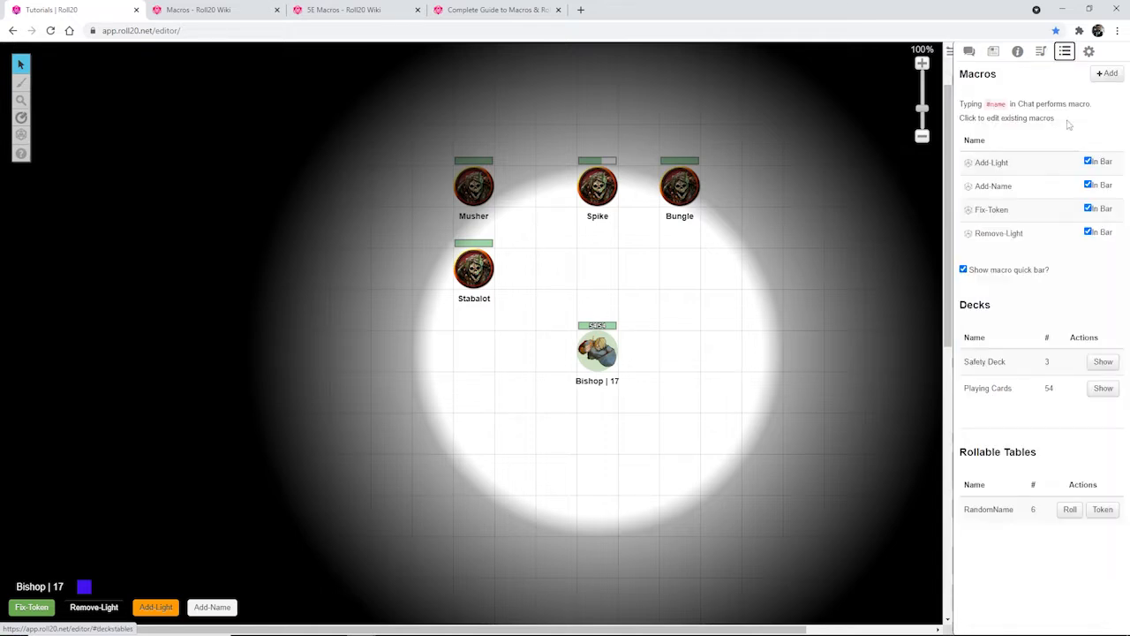
left_click(1108, 74)
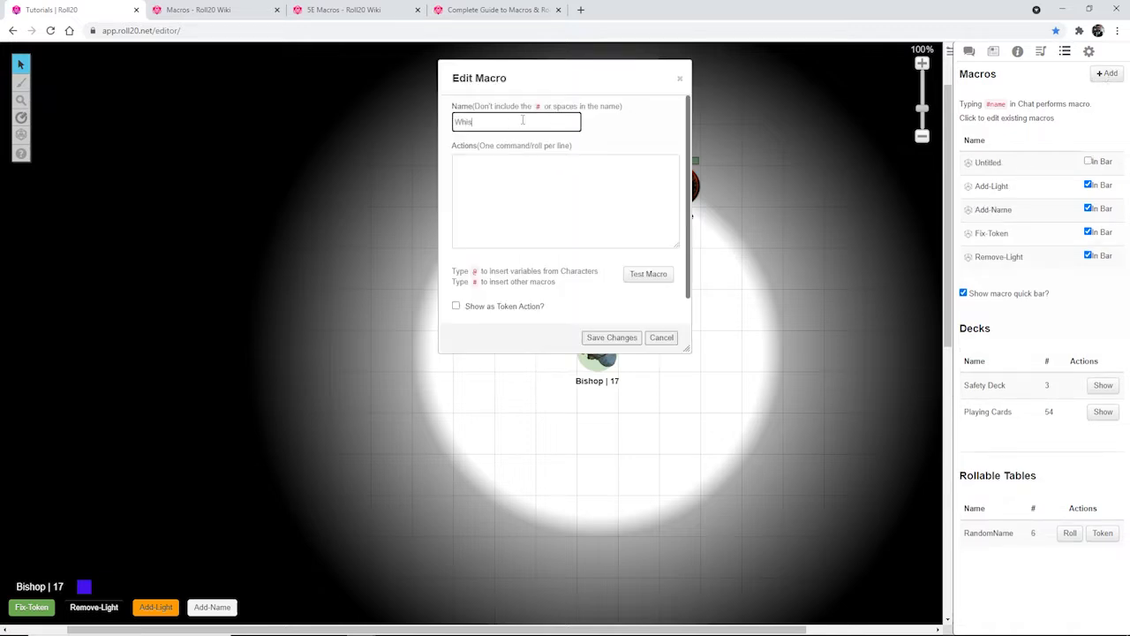
left_click(485, 166)
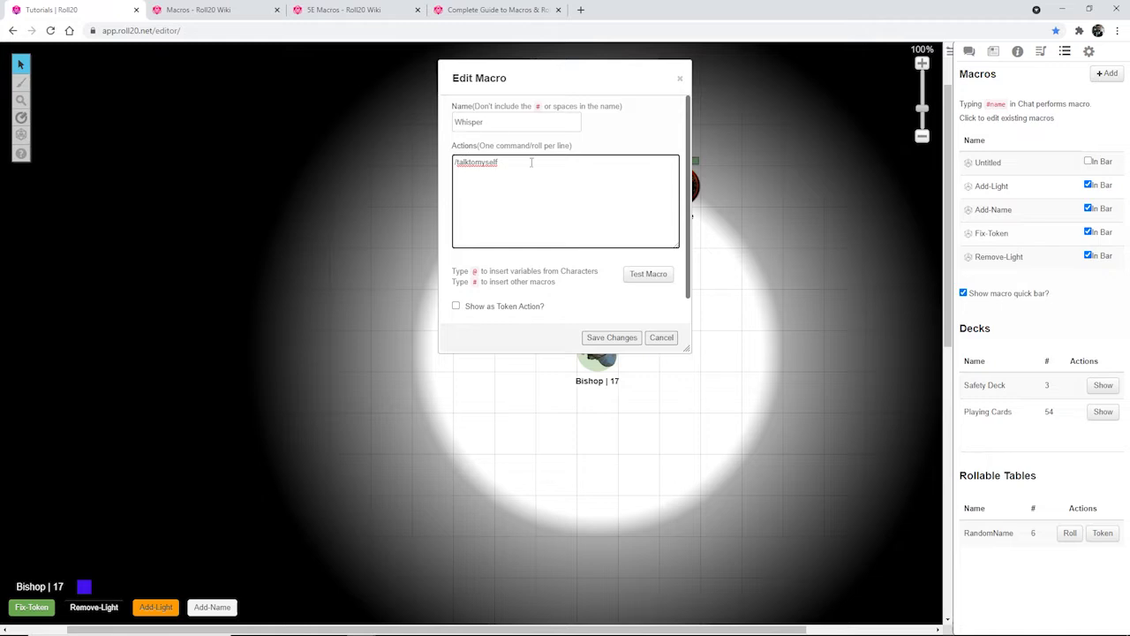
left_click(609, 337)
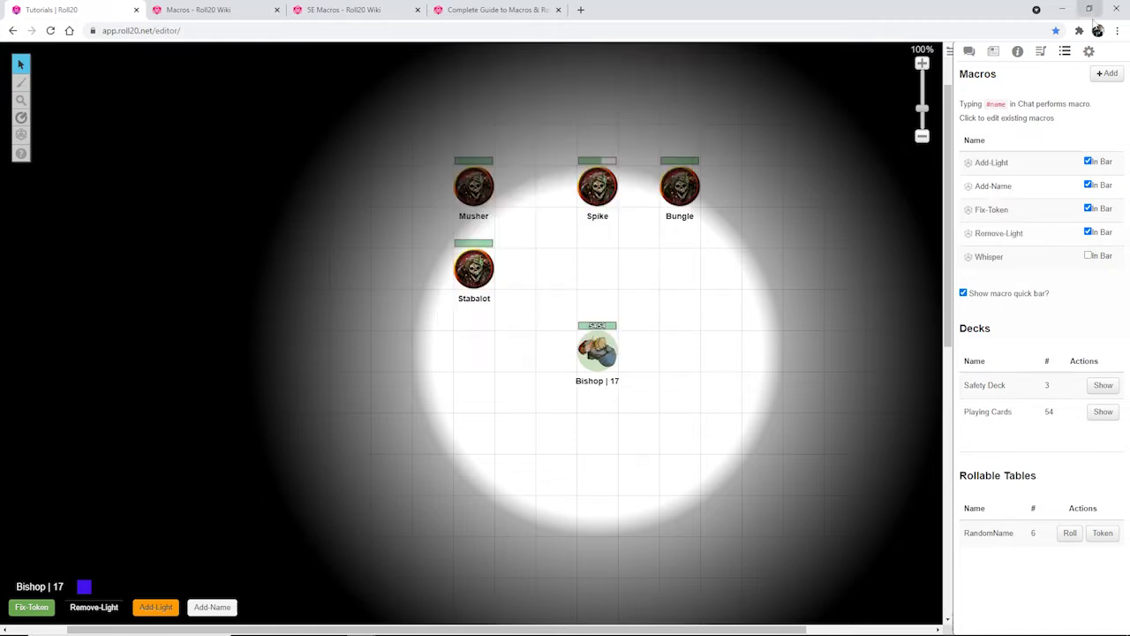
- Show the Whisper macro in the quick bar and remove Remove-Light, Fix-Token, Add-Name and Add-Light from it
left_click(969, 51)
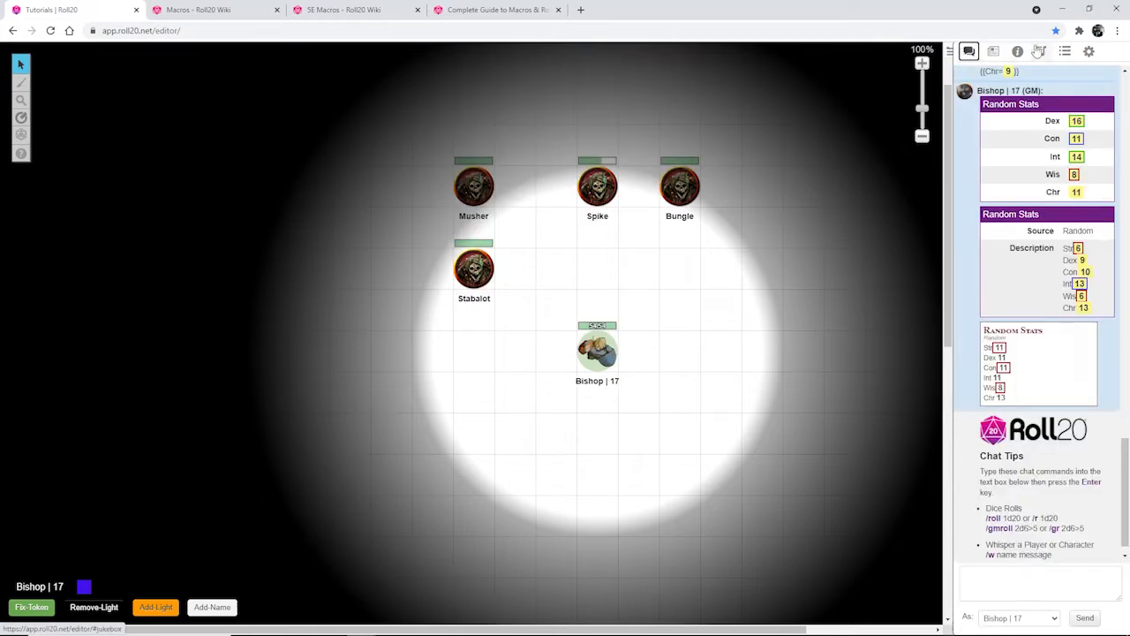
left_click(1064, 52)
left_click(1089, 255)
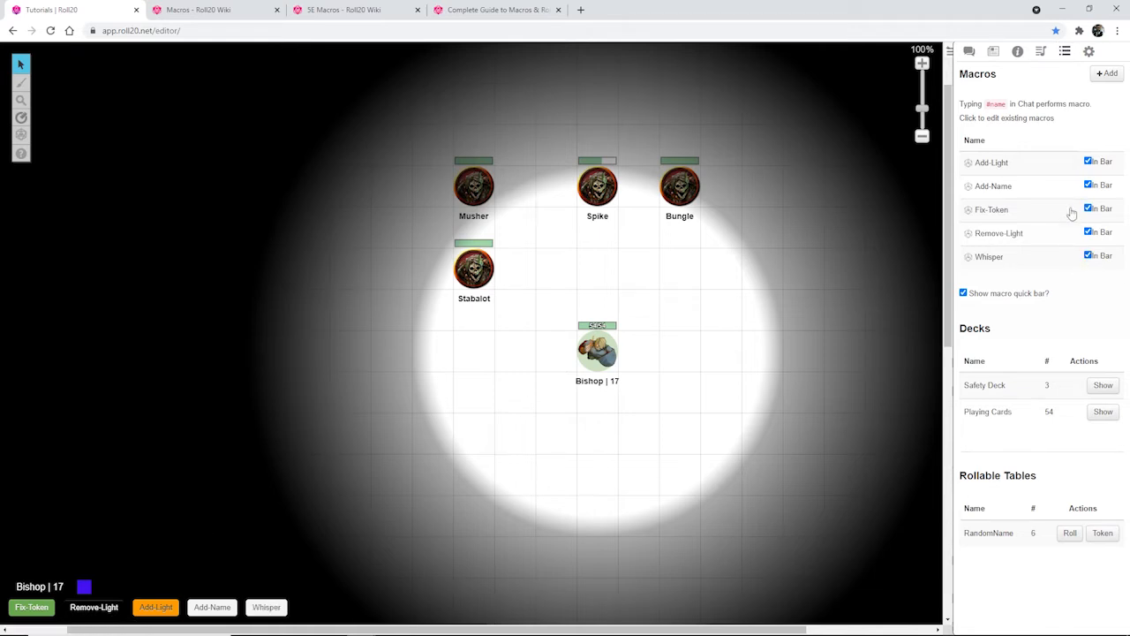
left_click(1088, 232)
left_click(1088, 208)
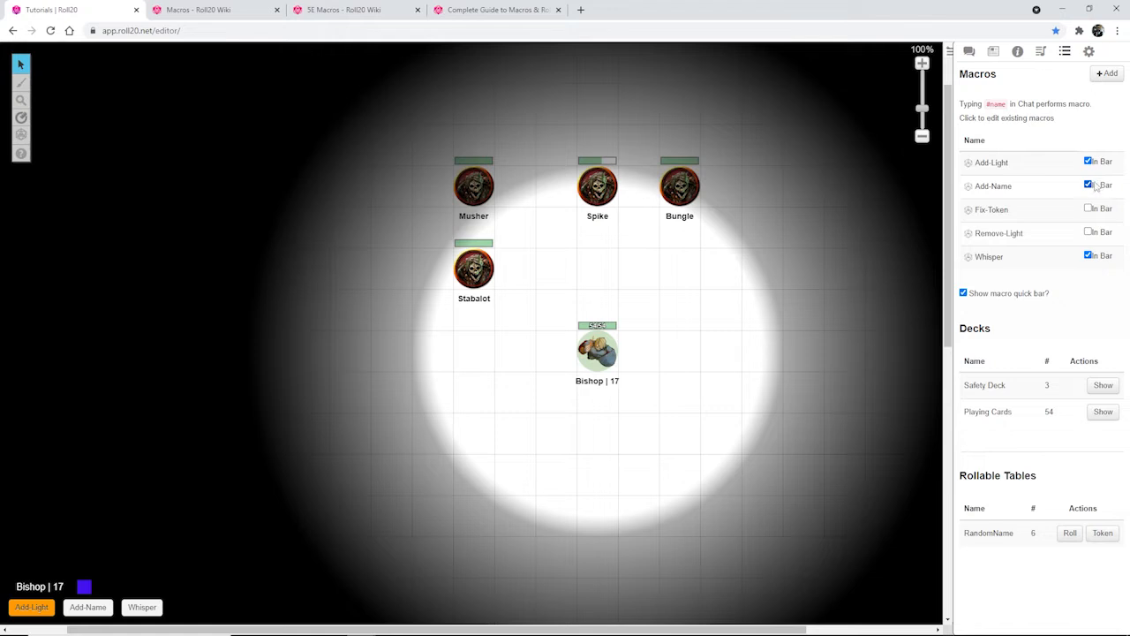
left_click(1088, 184)
left_click(1089, 161)
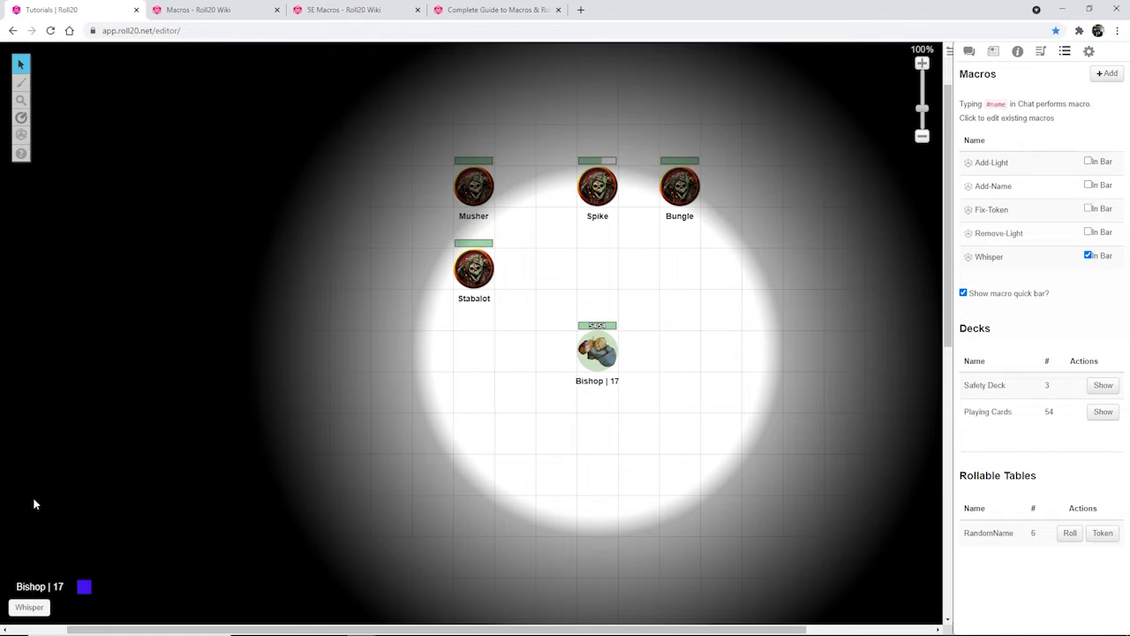
- Change the color of the Whisper macro's quick bar button to dark navy
right_click(30, 606)
mouse_move(64, 600)
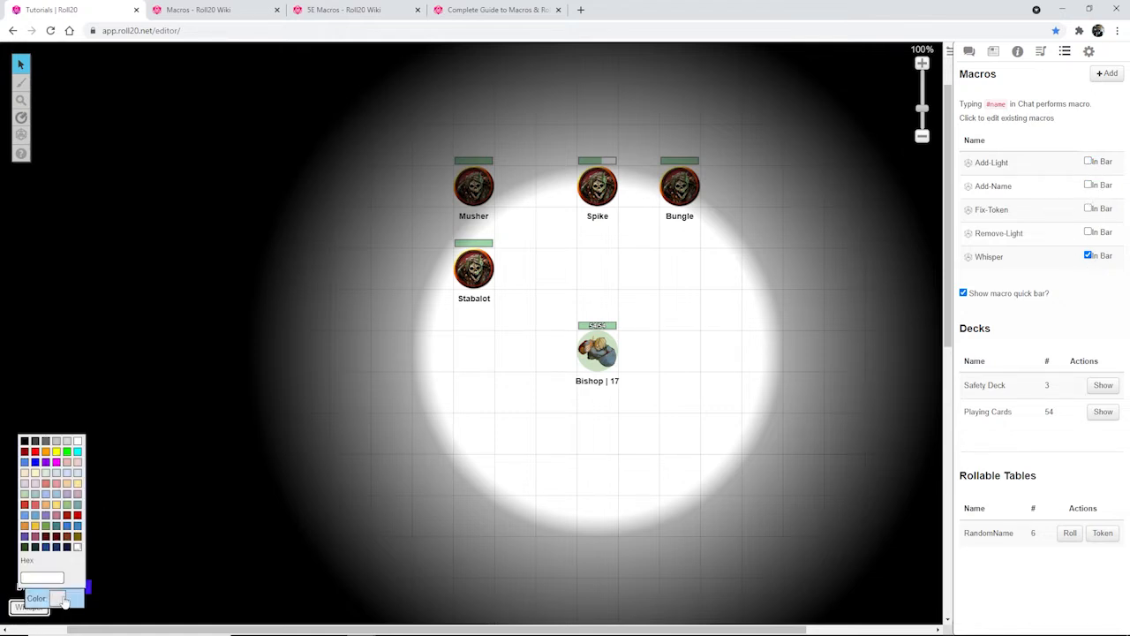
left_click(66, 547)
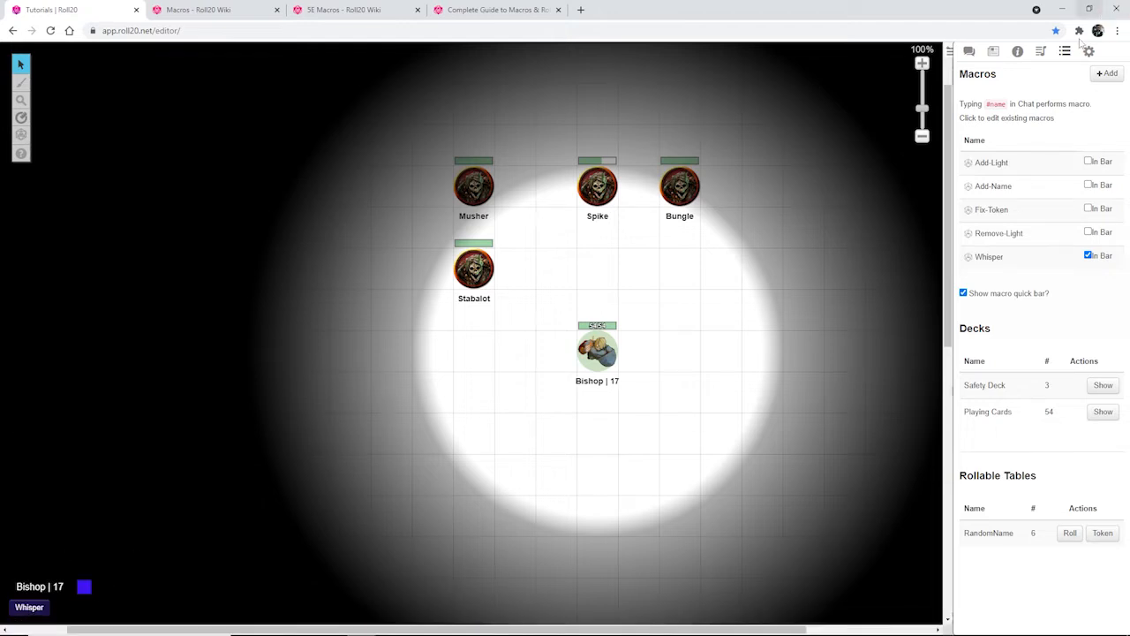
- Open Bishop's character sheet from the token, arrange its window beside the chat and roll the Rapier attack
left_click(968, 51)
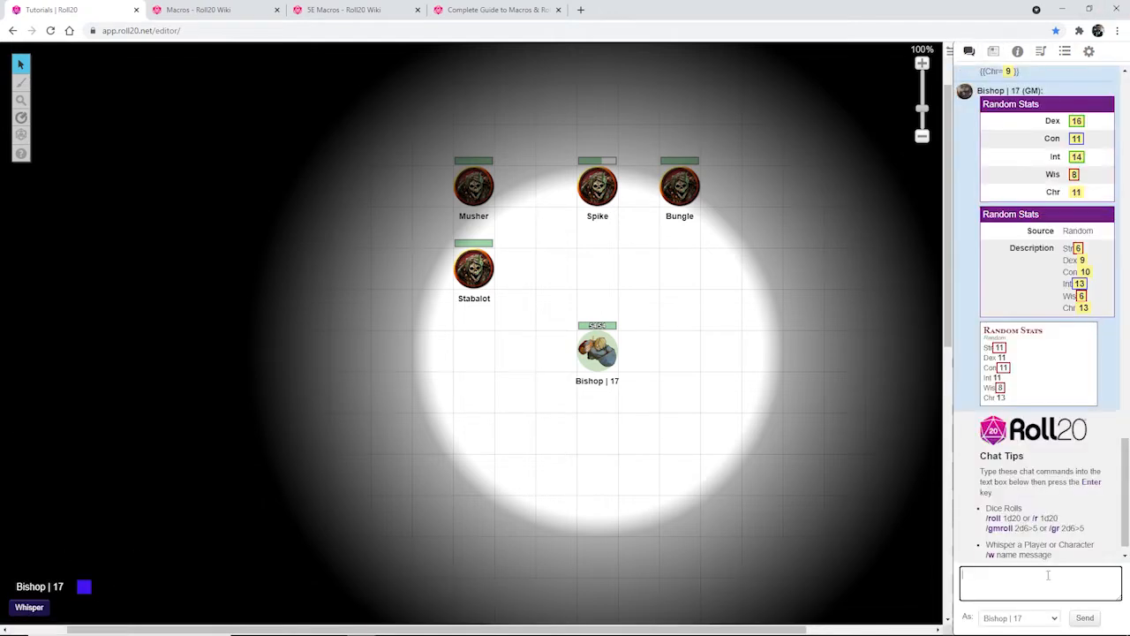
left_click(605, 352)
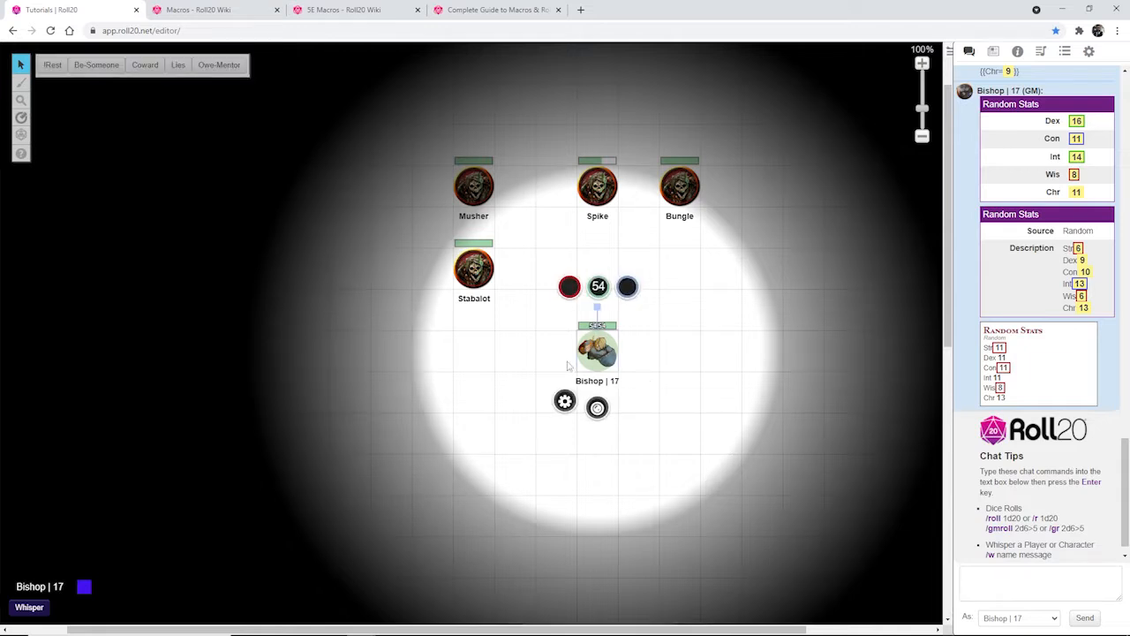
double_click(582, 352)
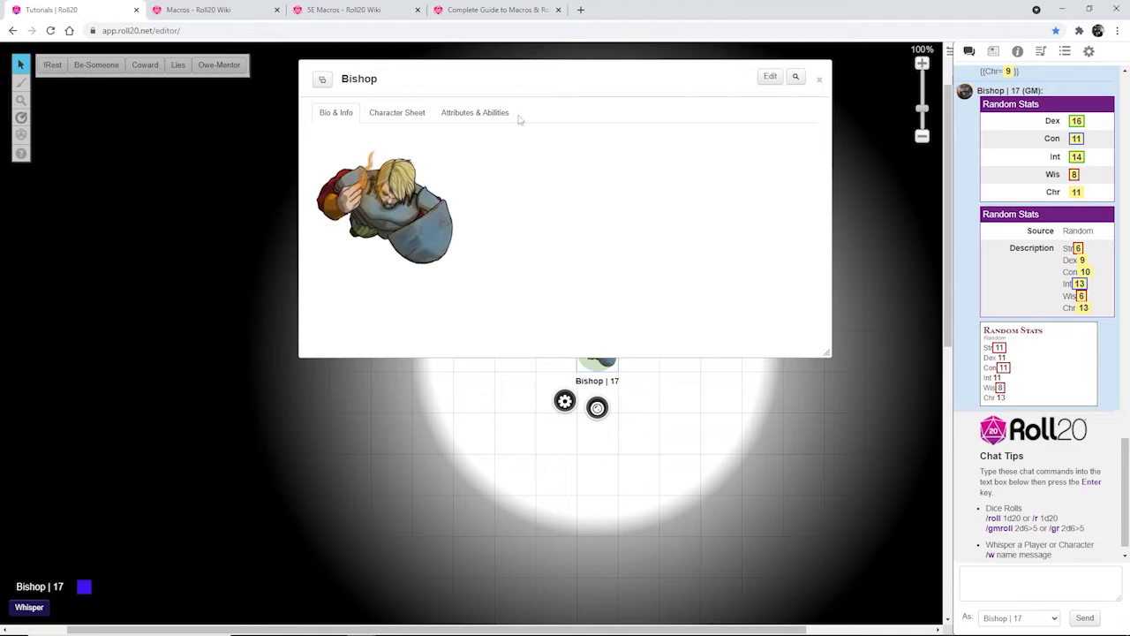
left_click(388, 113)
left_click_drag(515, 70, 262, 82)
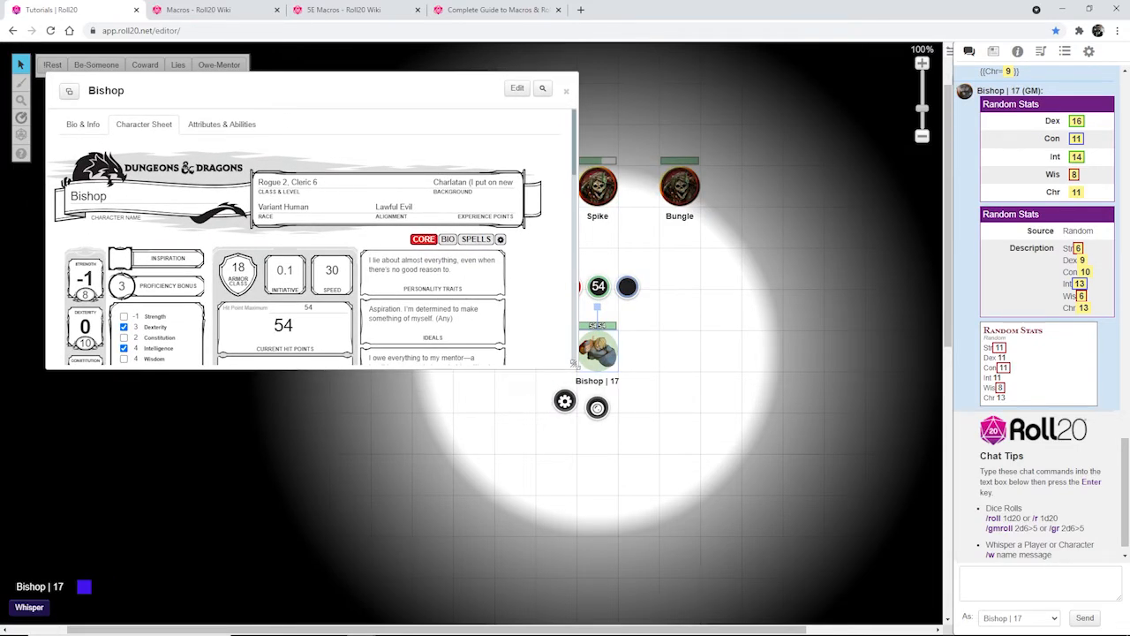
left_click_drag(573, 364, 452, 500)
scroll(236, 328, "down", 3)
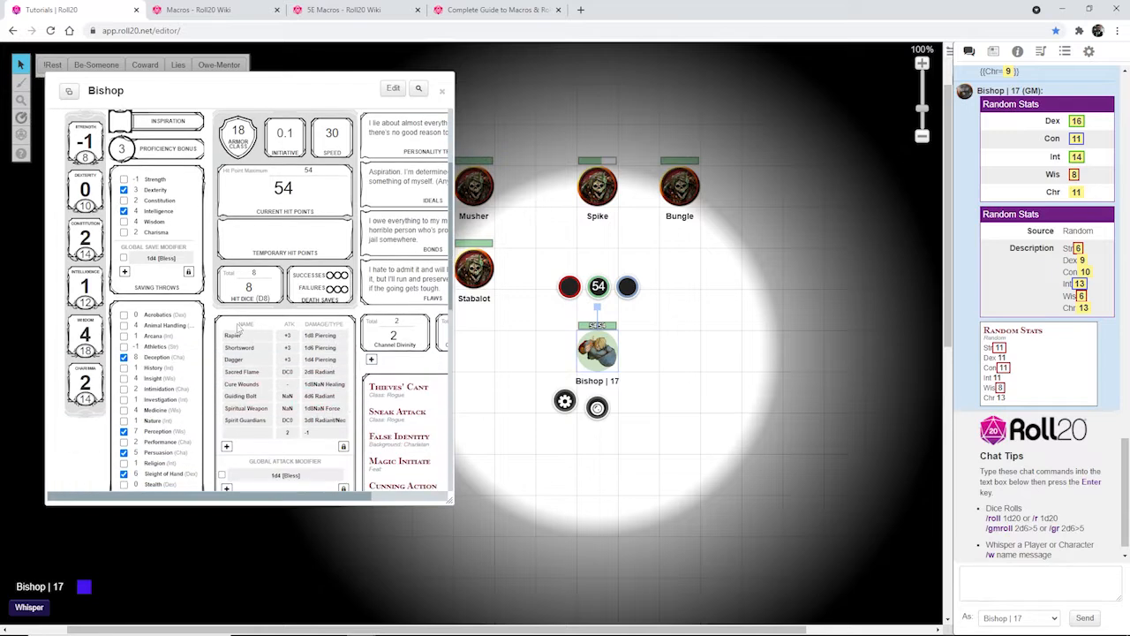
left_click(233, 334)
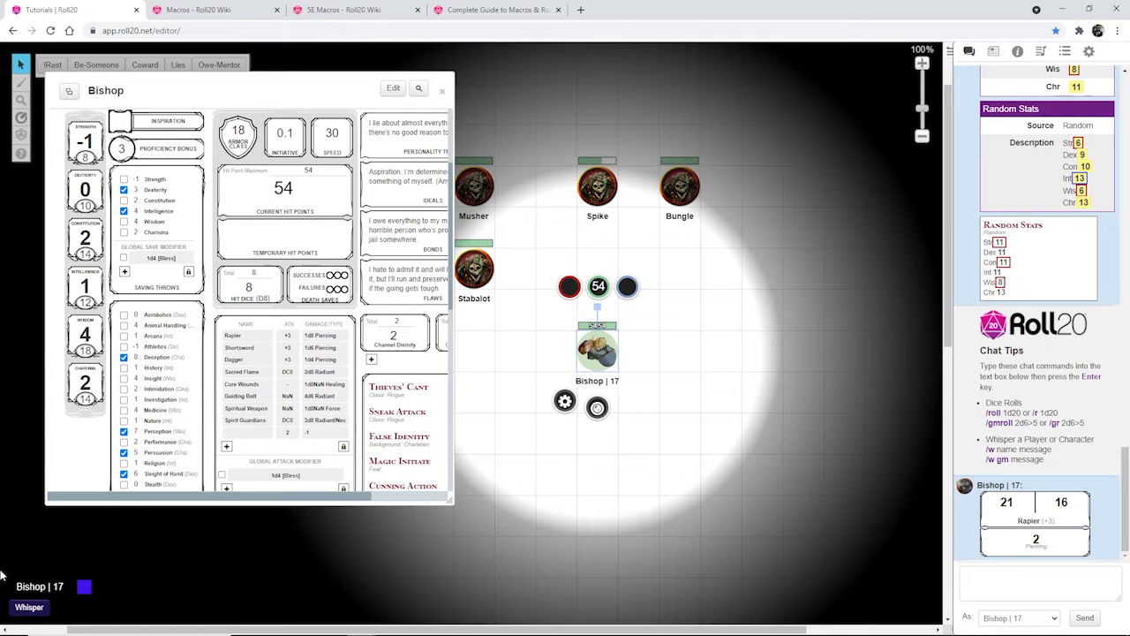
- Test the Whisper macro by toggling it on, rolling Bishop's Spiritual Weapon attack and toggling it off again
left_click(27, 609)
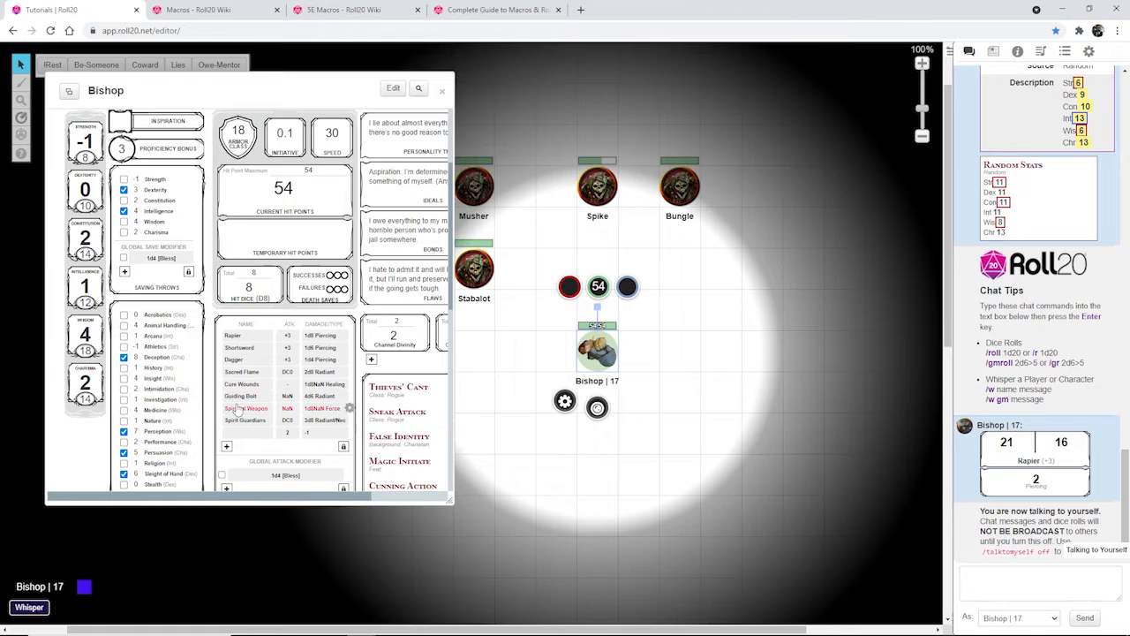
left_click(245, 408)
left_click(588, 381)
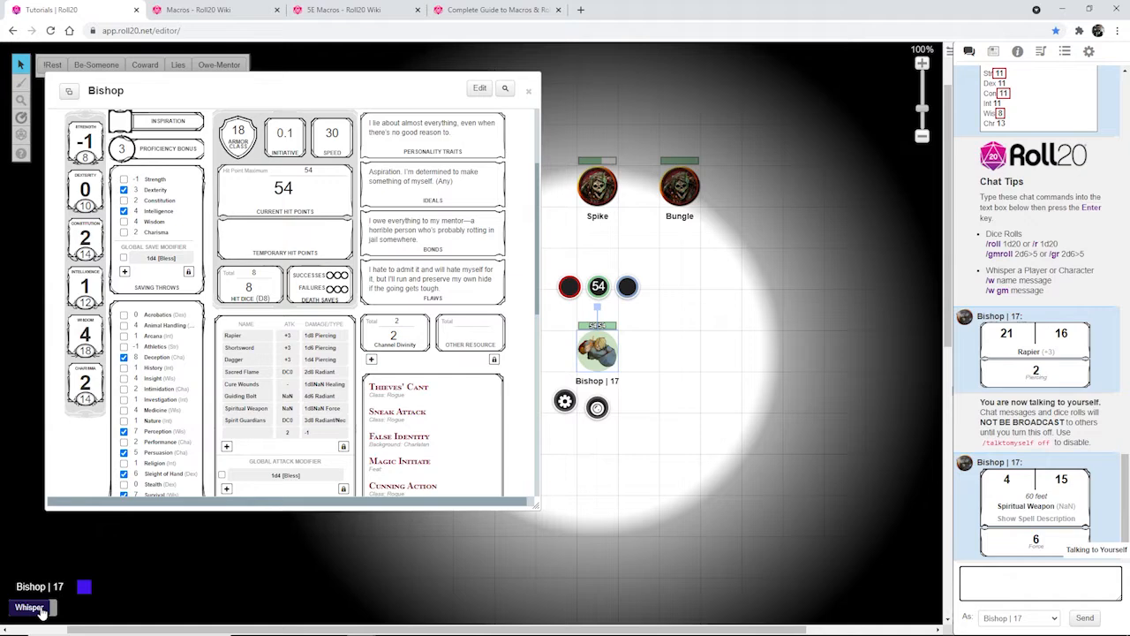
left_click(41, 610)
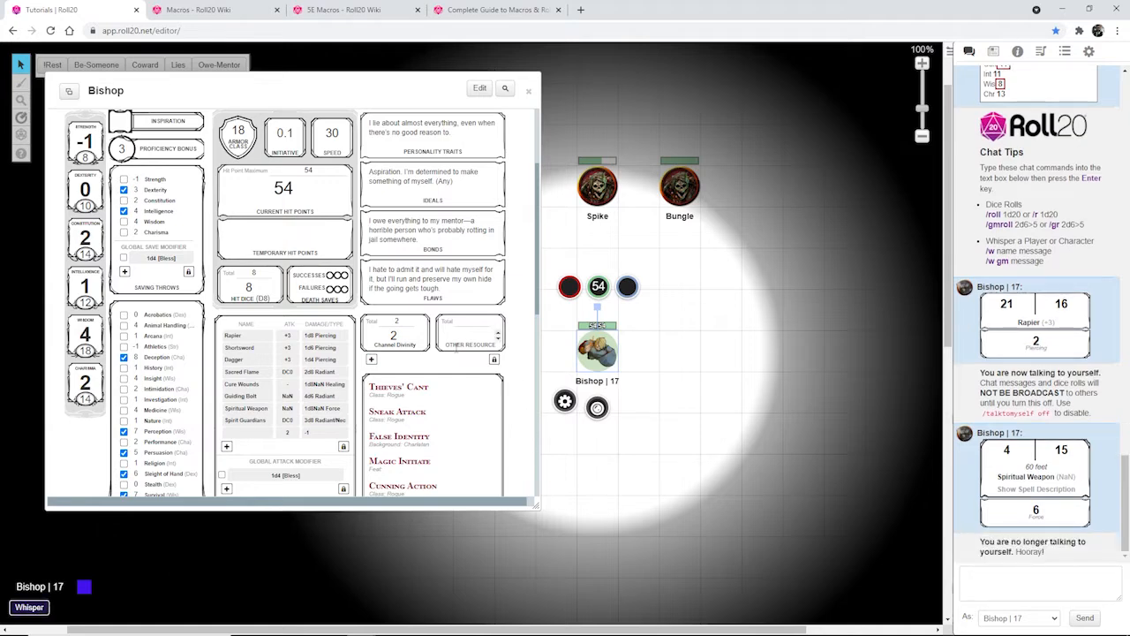
- Look over the macro collection and the token actions available for Bishop's selected token
left_click_drag(423, 91, 505, 104)
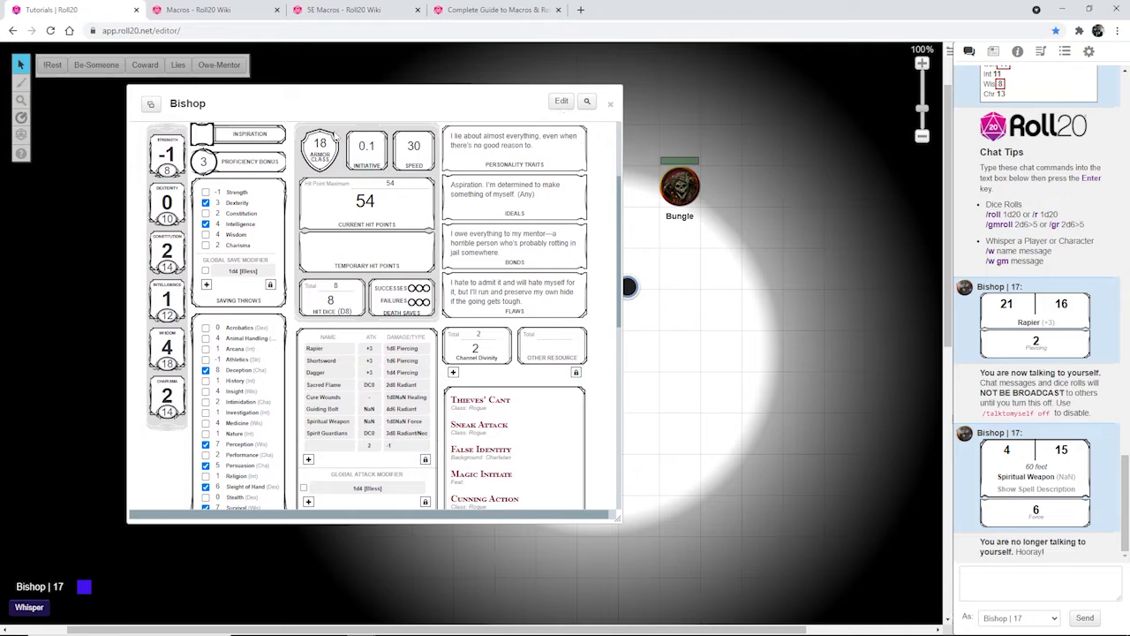
scroll(618, 150, "up", 3)
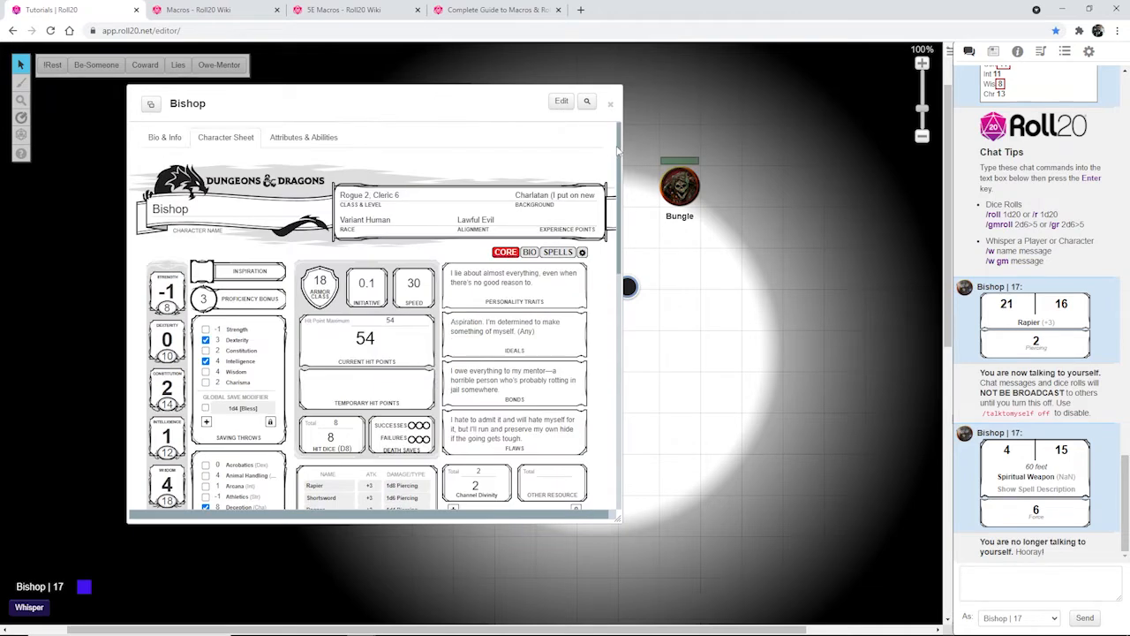
left_click(1065, 52)
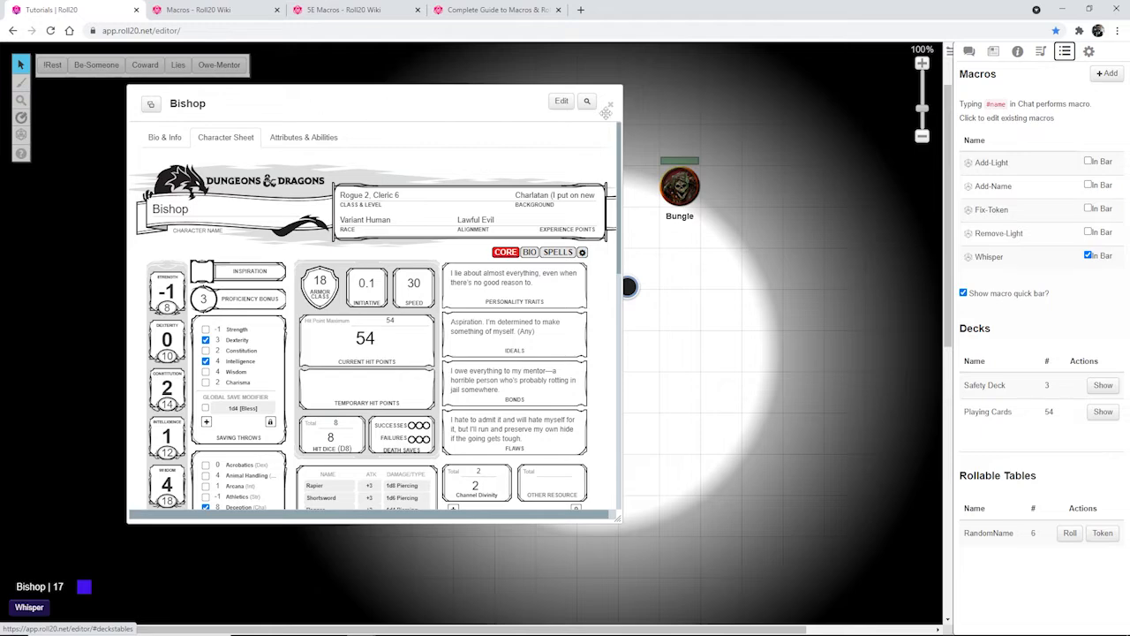
left_click_drag(488, 107, 995, 171)
left_click(470, 374)
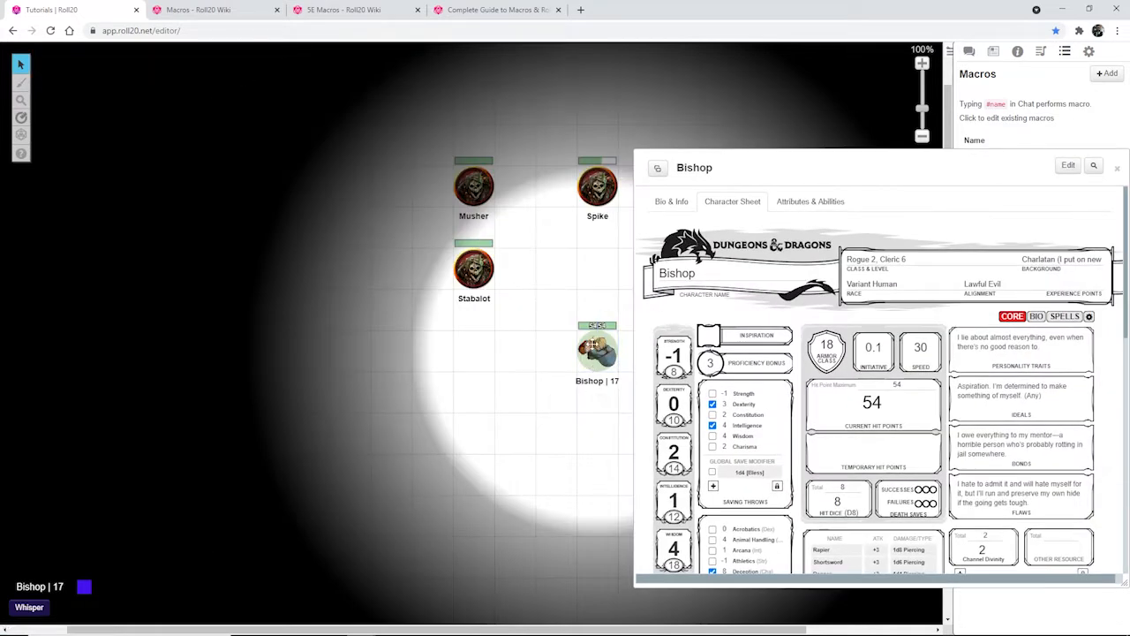
left_click(594, 346)
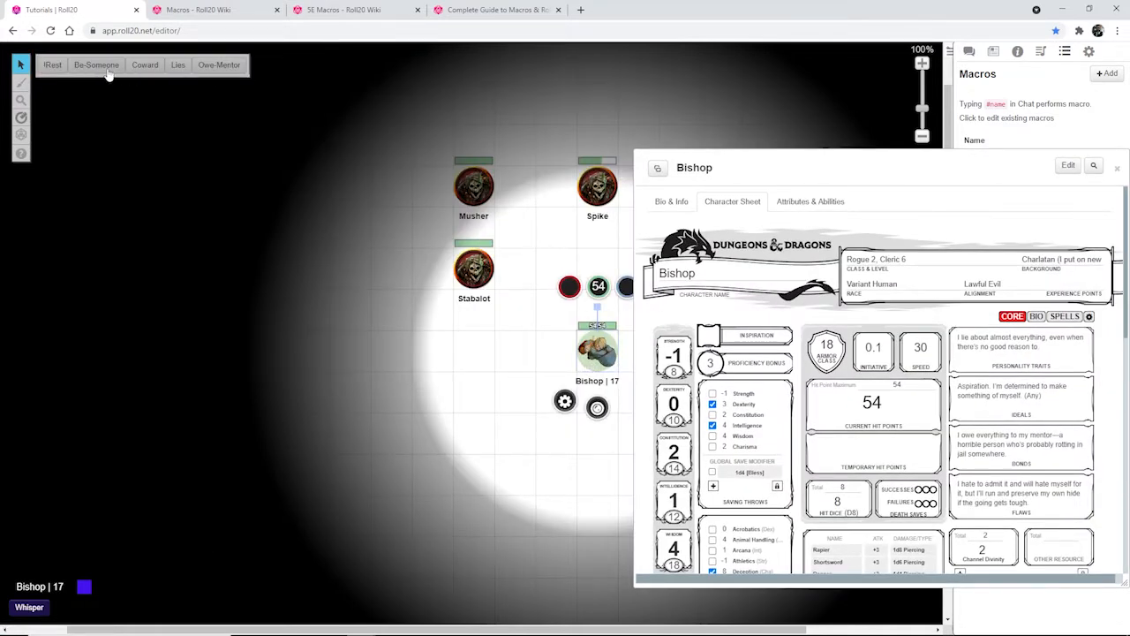
- Add a new ability among Bishop's attributes and abilities and open it for editing
left_click_drag(889, 165, 554, 114)
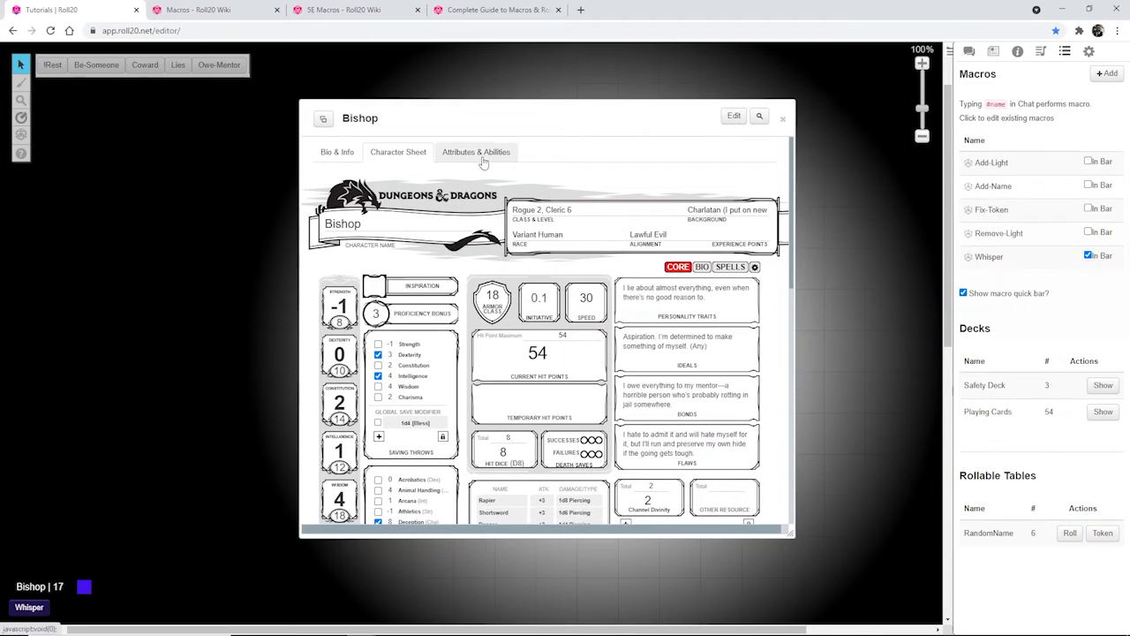
left_click(482, 158)
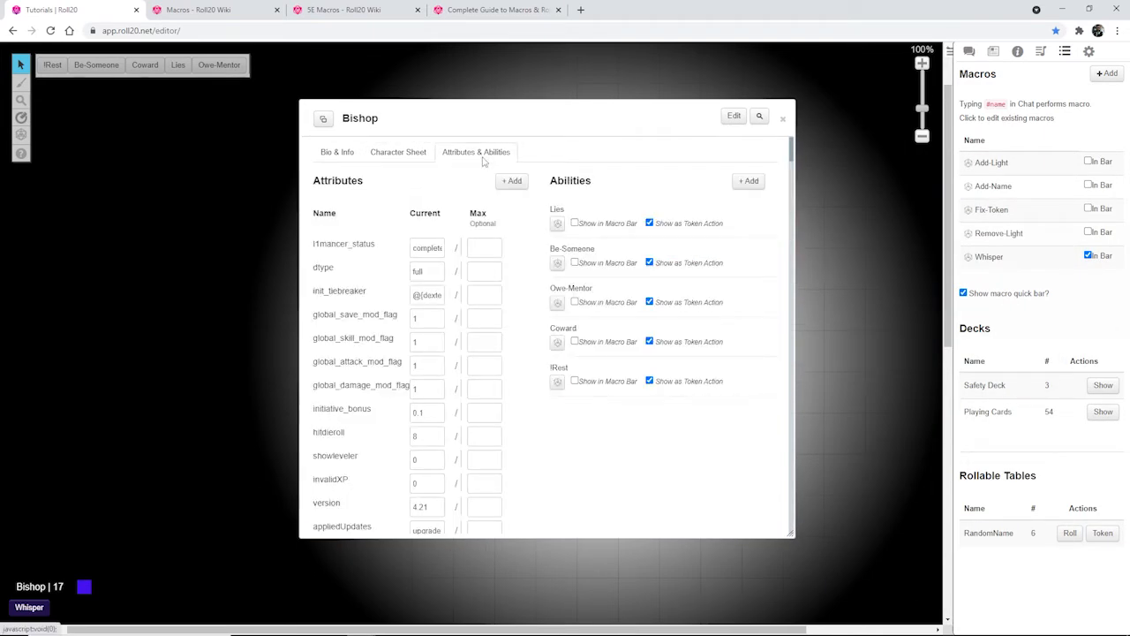
left_click(749, 181)
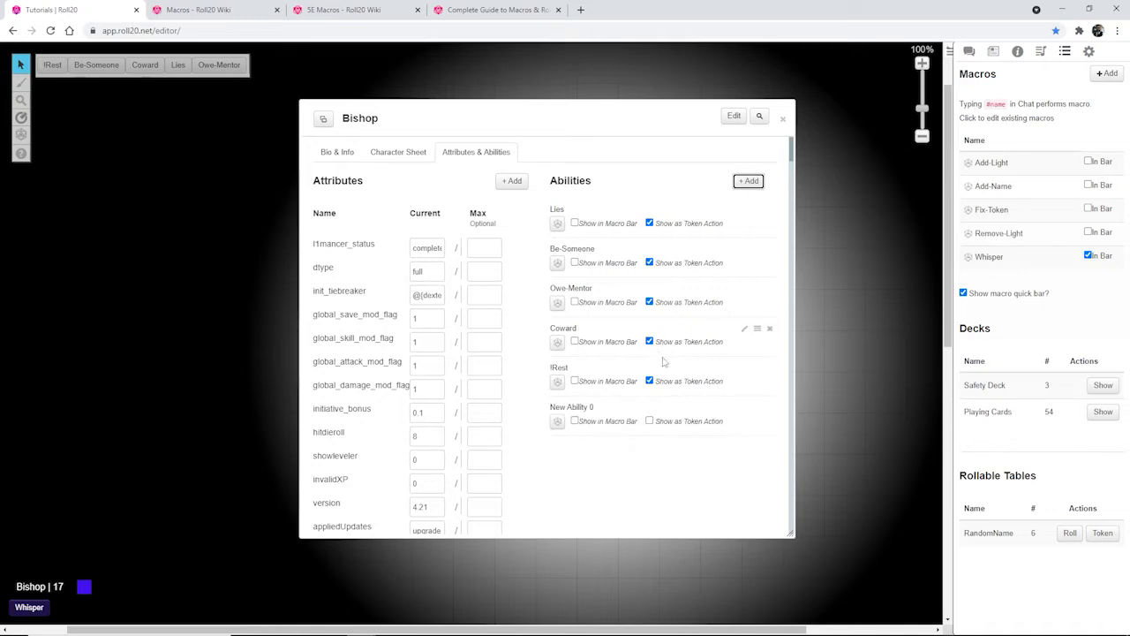
left_click(744, 408)
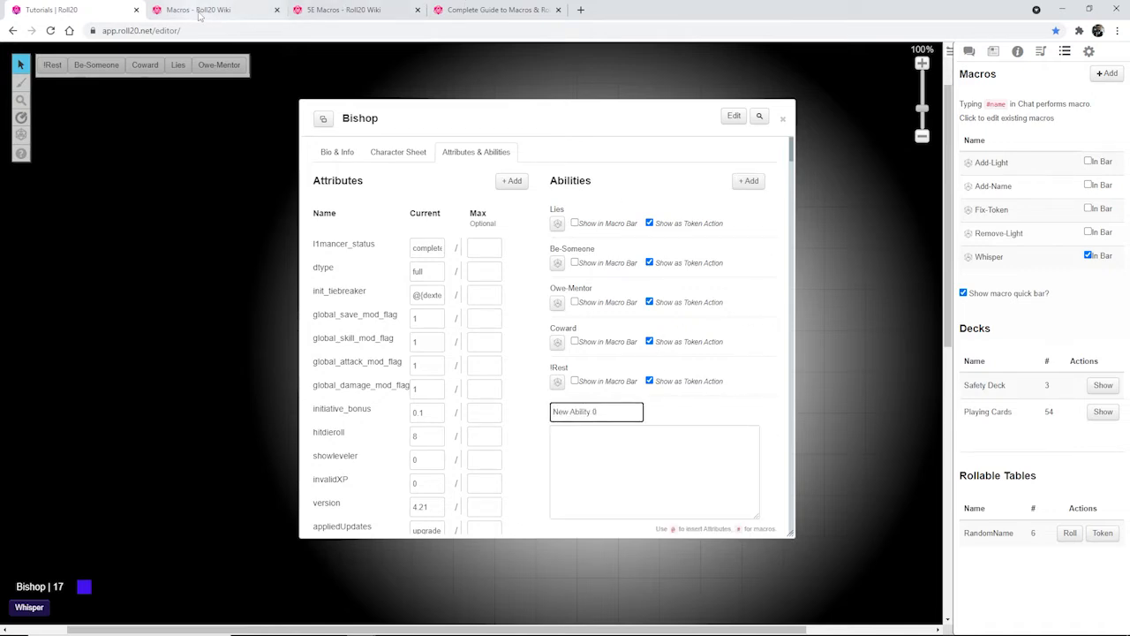
- Examine the Roll20 Wiki pages Macros, 5E Macros and Complete Guide to Macros & Rolls for macro syntax and examples
left_click(211, 12)
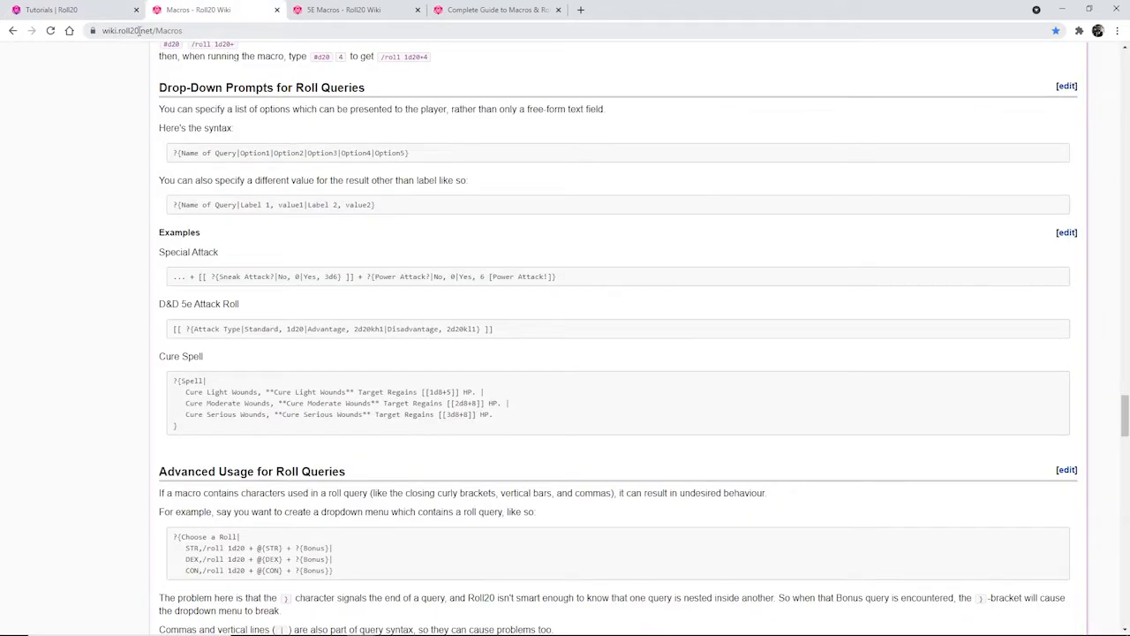
scroll(314, 150, "up", 20)
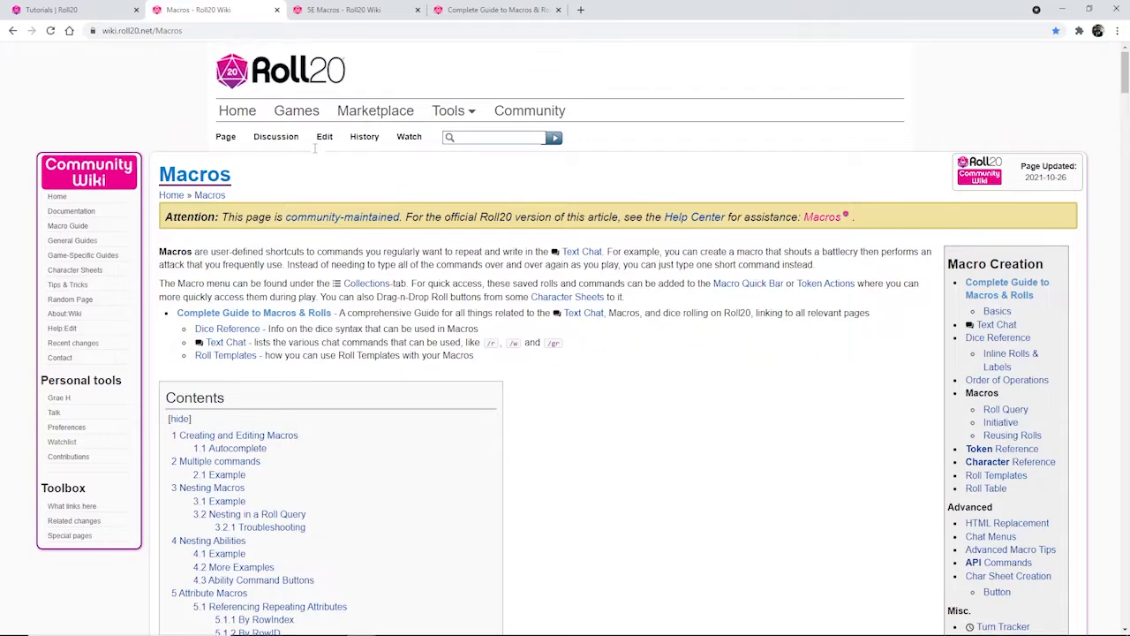
scroll(314, 150, "down", 3)
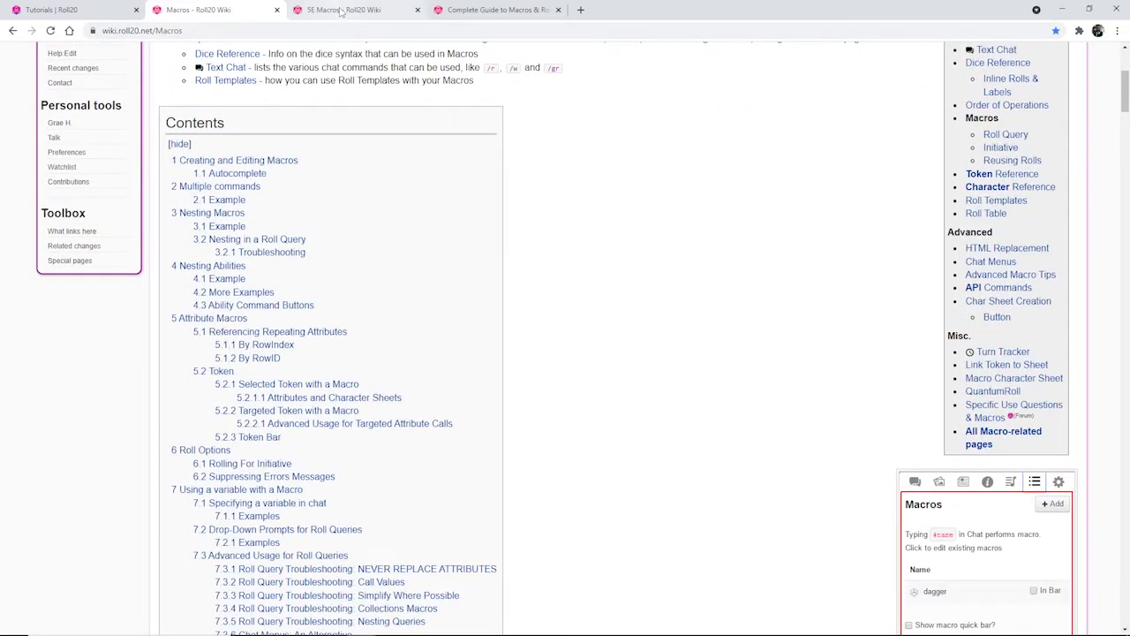
left_click(343, 9)
scroll(409, 205, "up", 20)
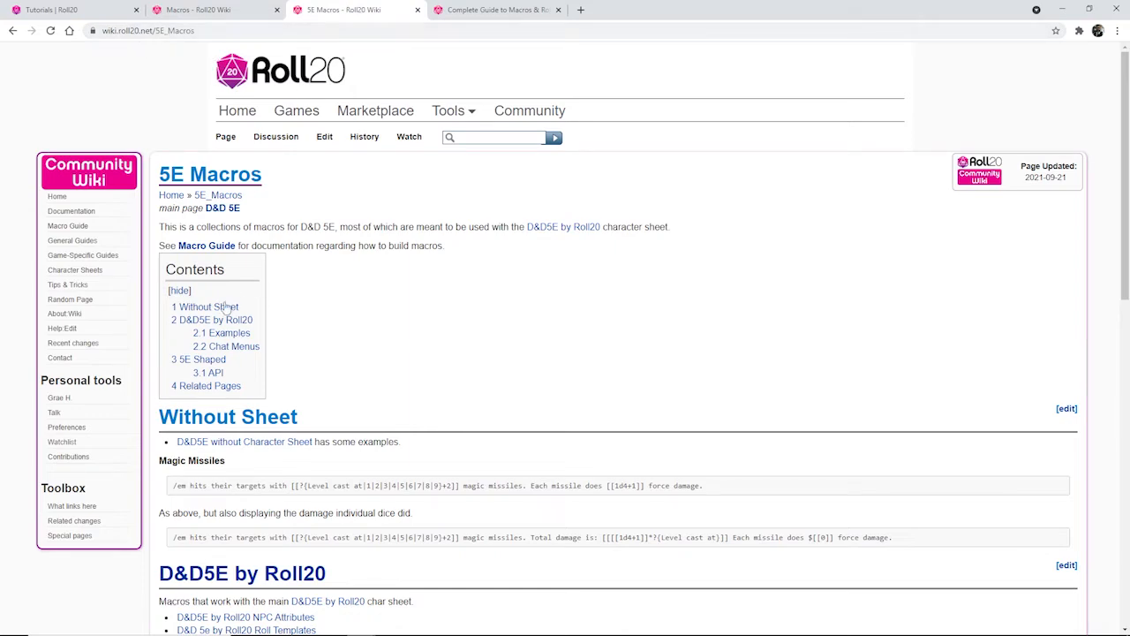
left_click(471, 10)
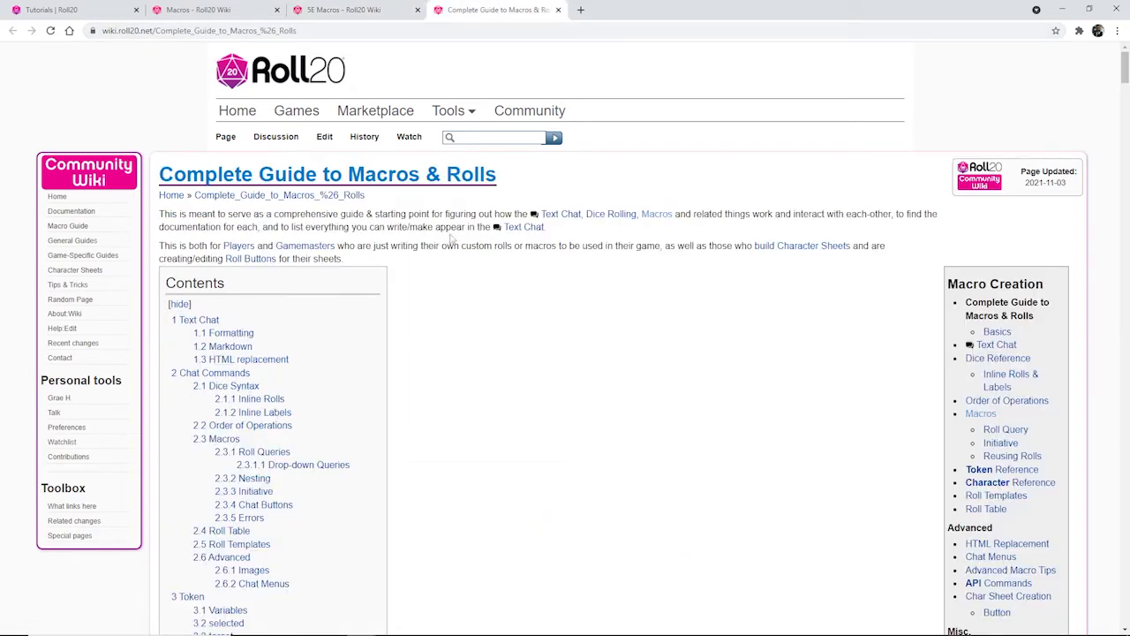
- Return from the wiki to the Roll20 game and bring up Bishop's character sheet, moved aside to uncover the token
scroll(450, 240, "down", 10)
scroll(451, 240, "up", 10)
left_click(106, 11)
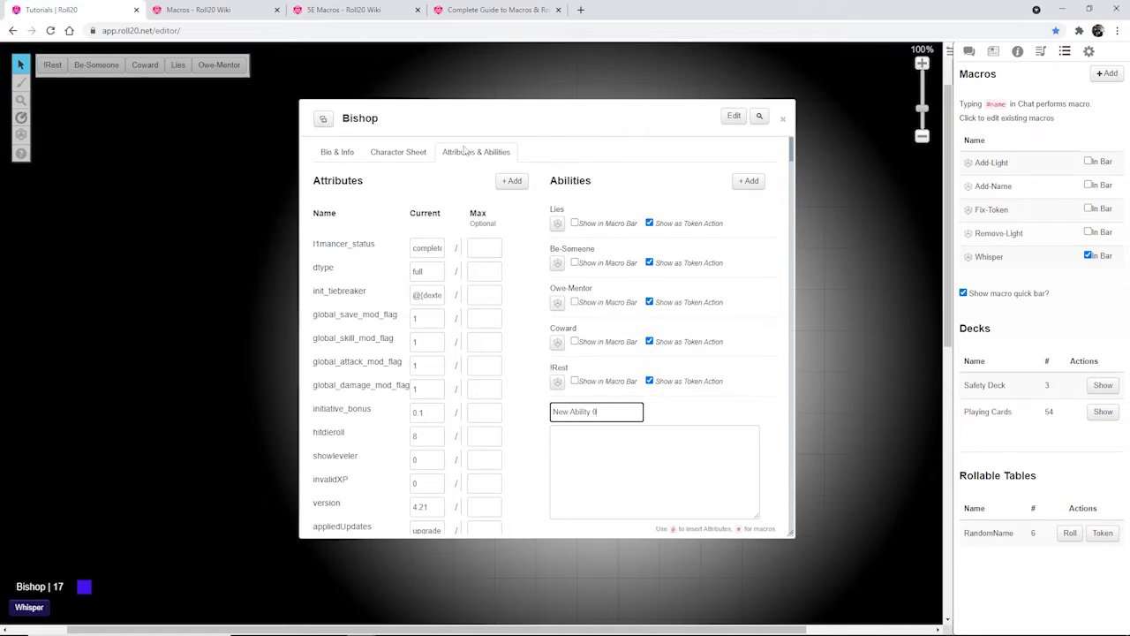
left_click(391, 159)
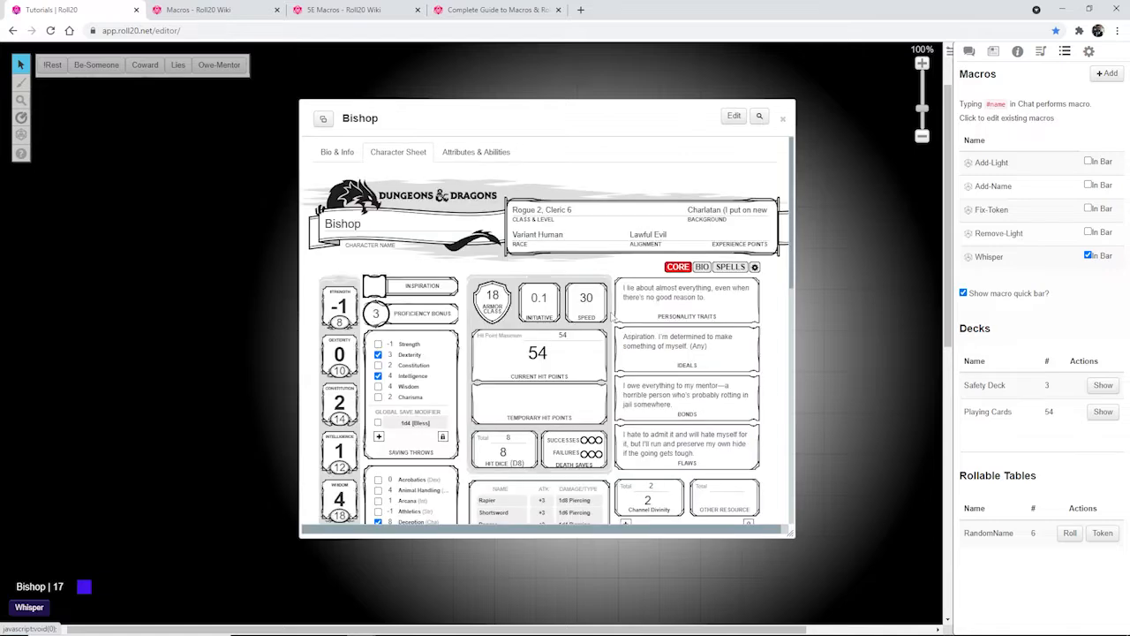
scroll(622, 333, "down", 2)
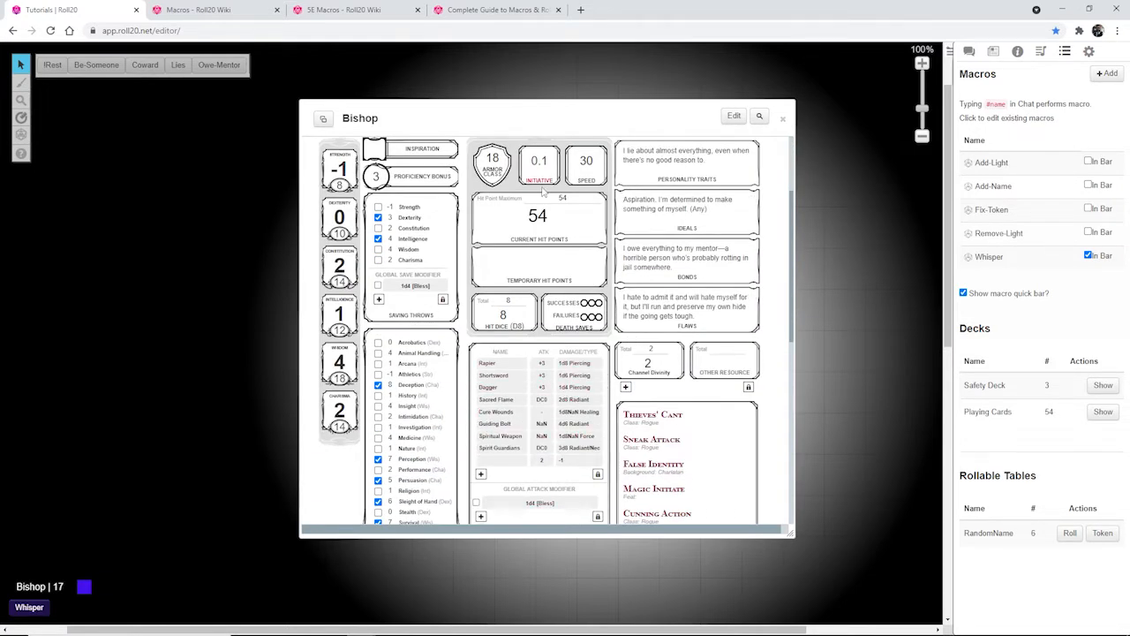
scroll(545, 192, "up", 2)
left_click_drag(544, 121, 333, 110)
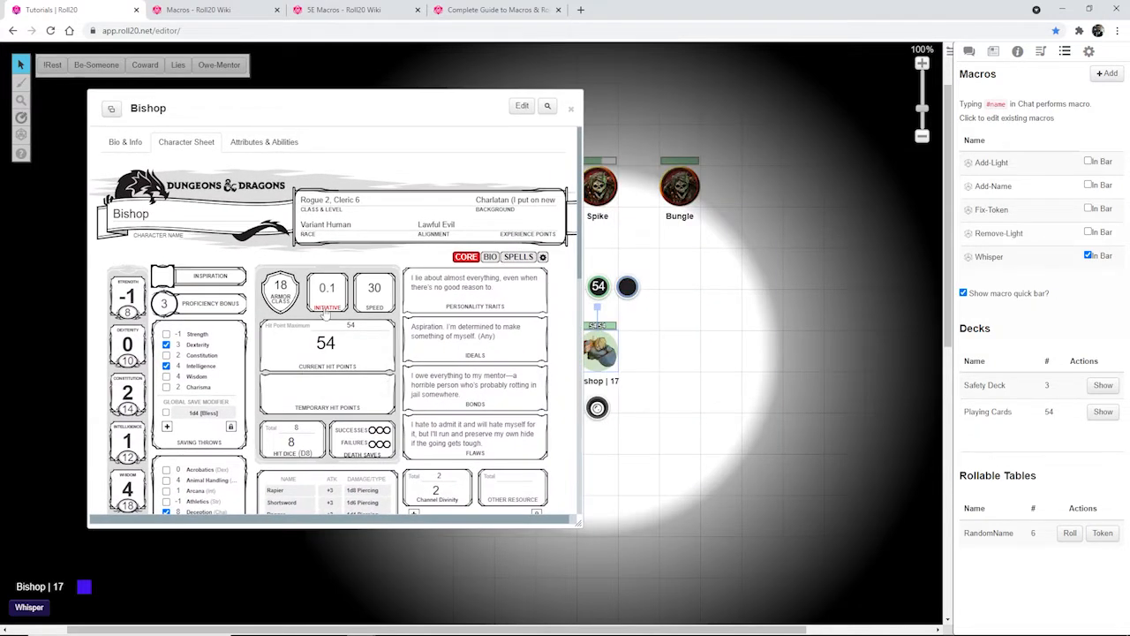
- Roll Bishop's initiative, recall that roll's command in the chat entry and copy all of it
left_click(969, 50)
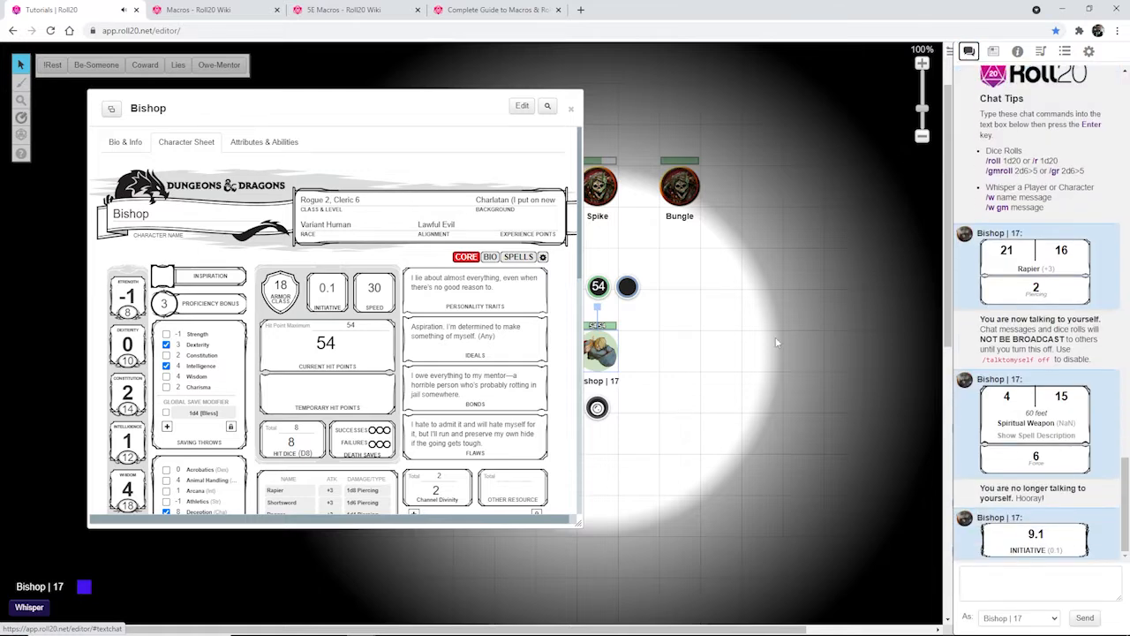
left_click(1050, 590)
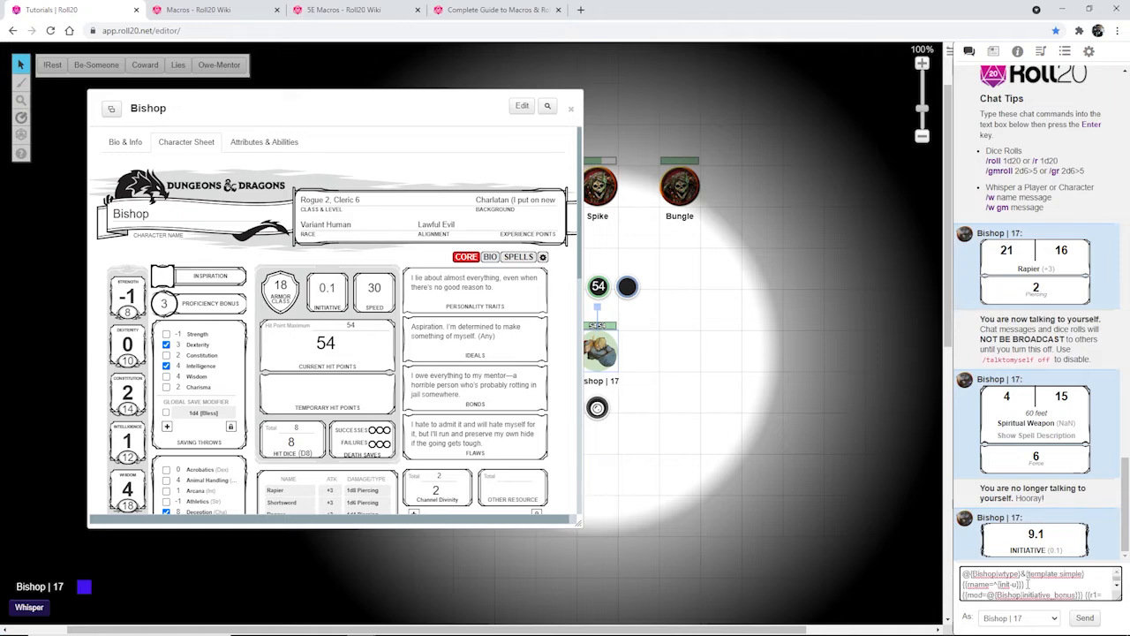
key("ctrl+a")
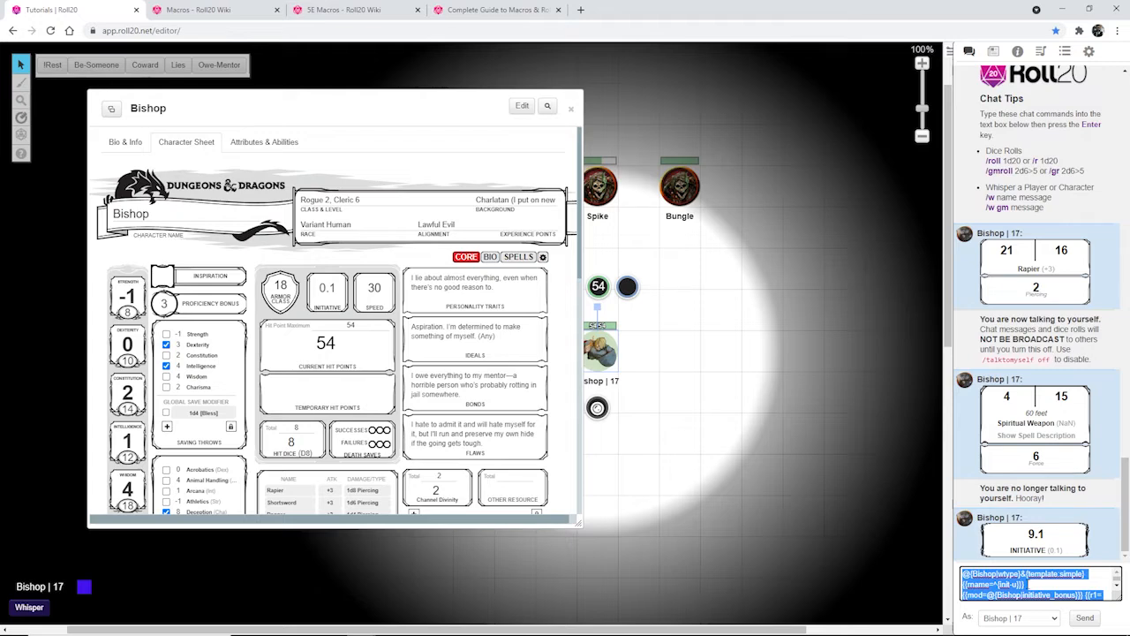
- Fill Bishop's new ability with the copied initiative roll command, name the ability Init and save it
left_click(276, 144)
left_click(375, 452)
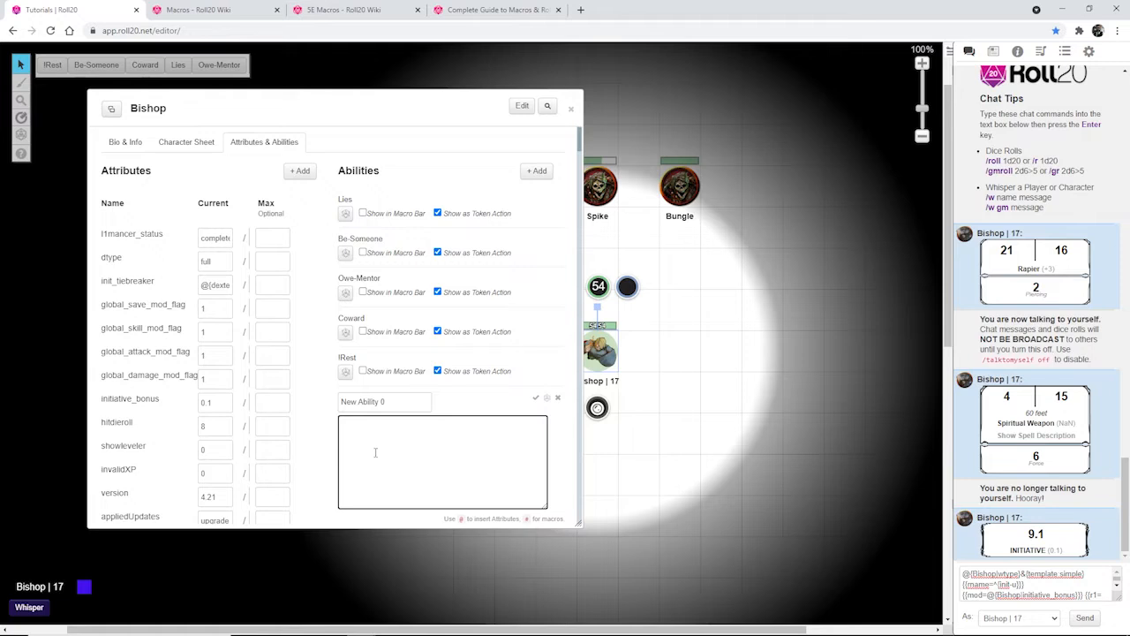
type("@{Bishop|wtype}&{template:simple} {{rname=^{init-u}}} {{mod=@{Bishop|initiative_bonus}}} {{r1=[[@{Bishop|initiative_style}+@{Bishop|initiative_bonus}@{Bishop|pbd_safe}[INIT] &{tracker}]]}} {{normal=1}} @{Bishop|charname_output}")
left_click(403, 401)
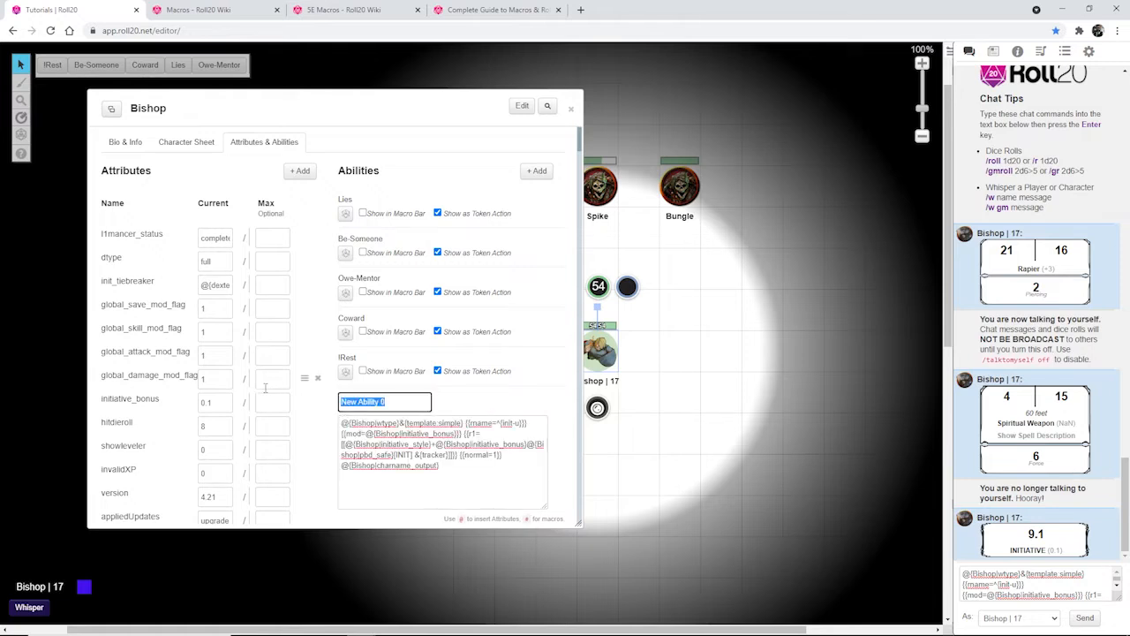
type("Init")
left_click(536, 398)
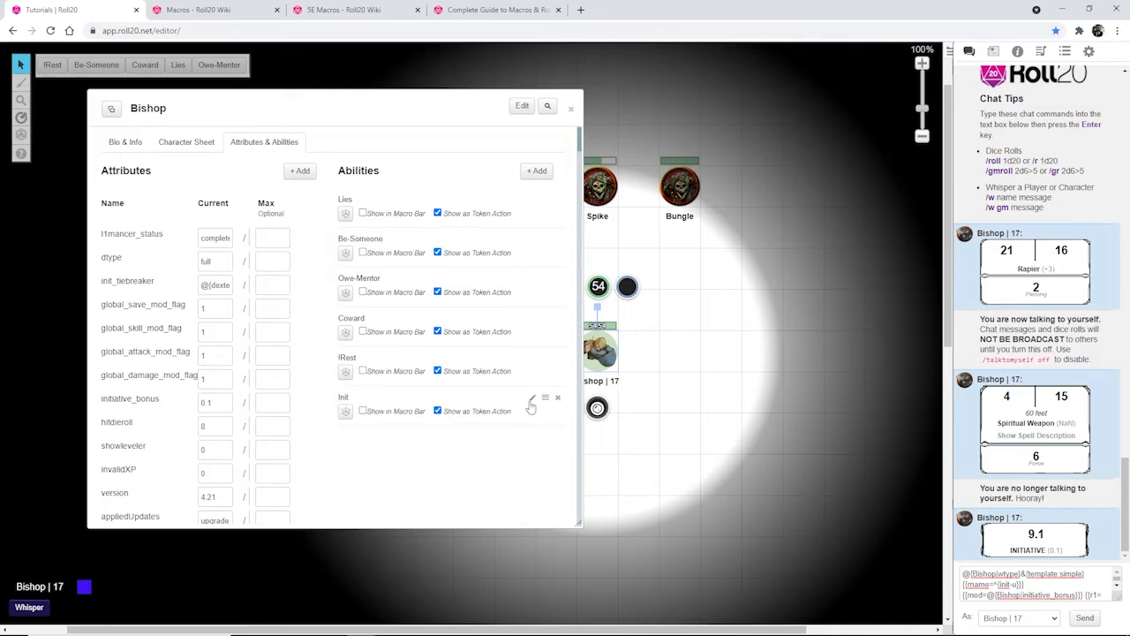
- Rename Bishop's Init ability to !Init and collapse the character sheet window
left_click(531, 397)
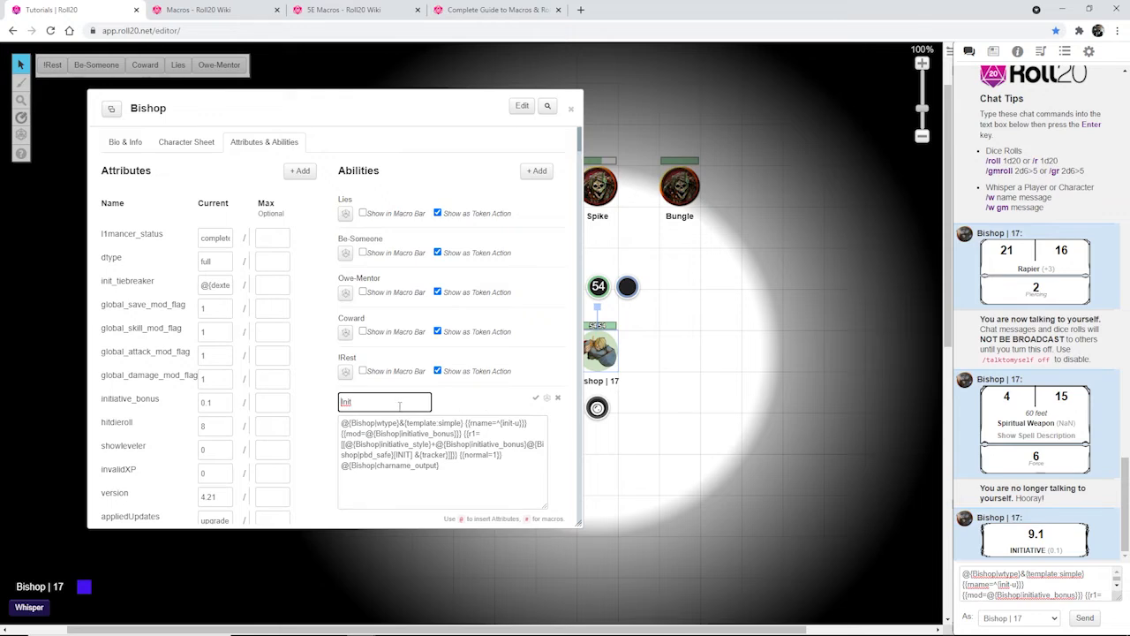
left_click(538, 400)
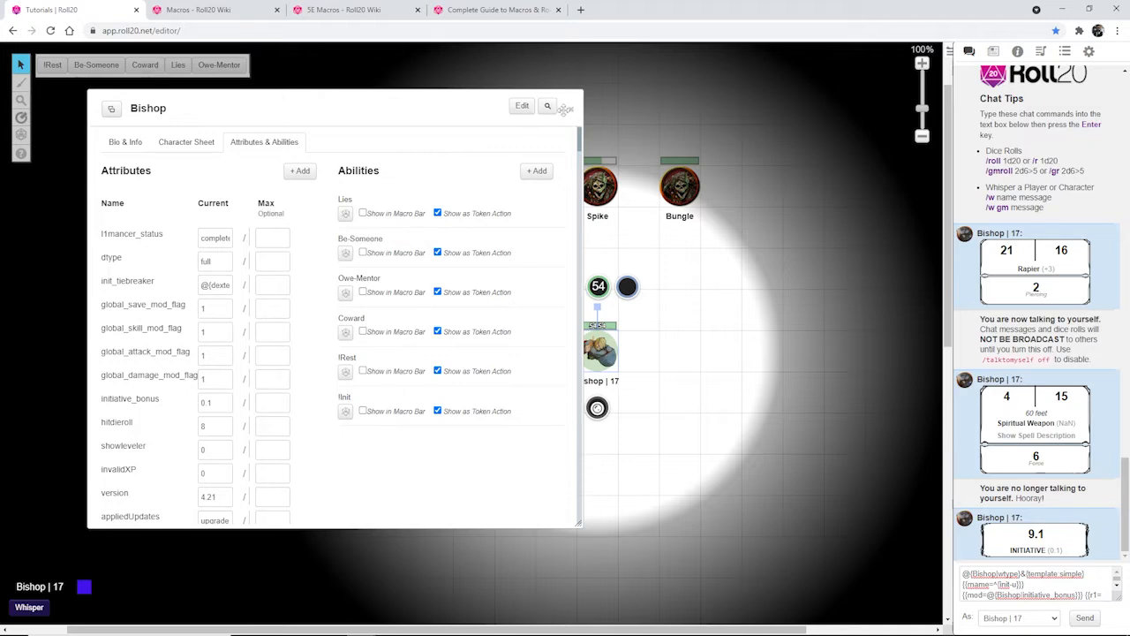
double_click(429, 114)
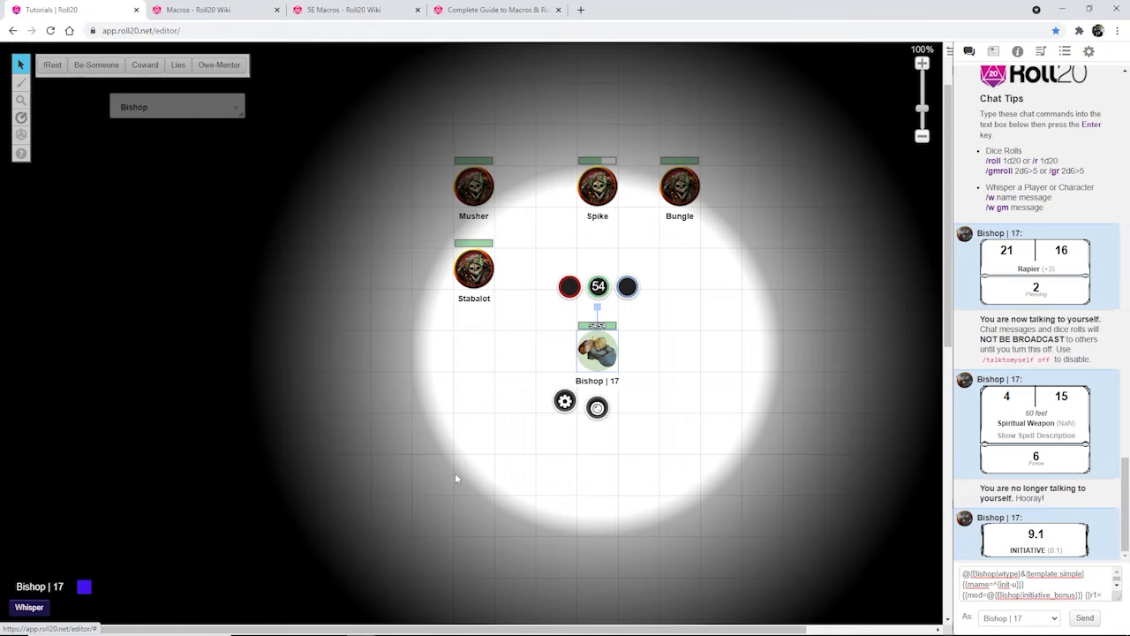
- Reselect Bishop's token to refresh its token actions and roll initiative with the !Init action
left_click(651, 343)
left_click(599, 349)
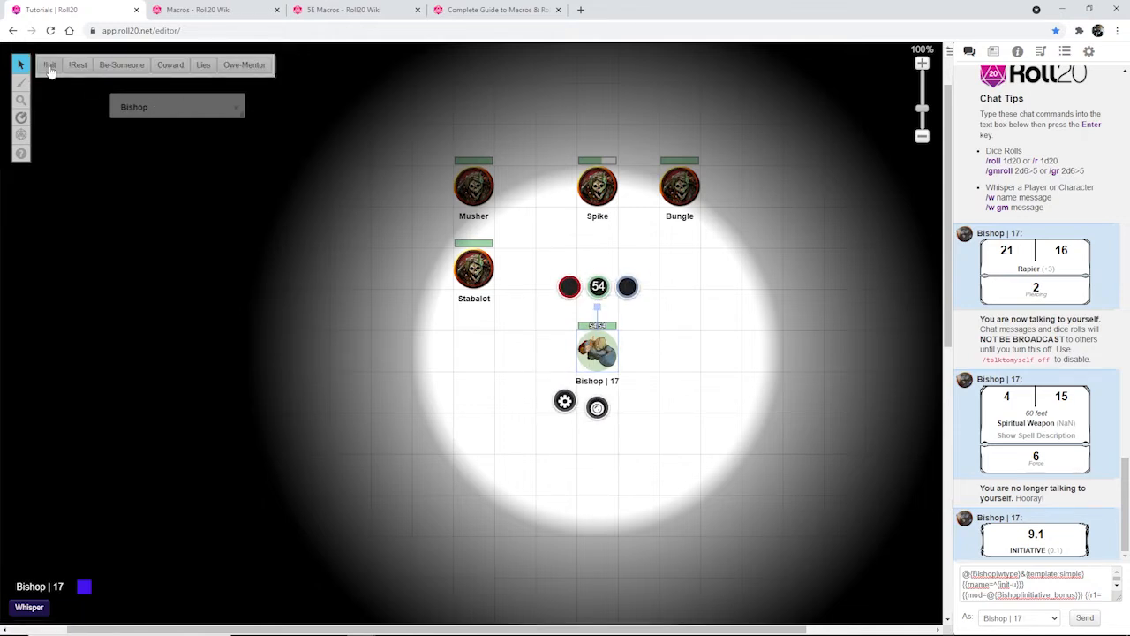
left_click(49, 66)
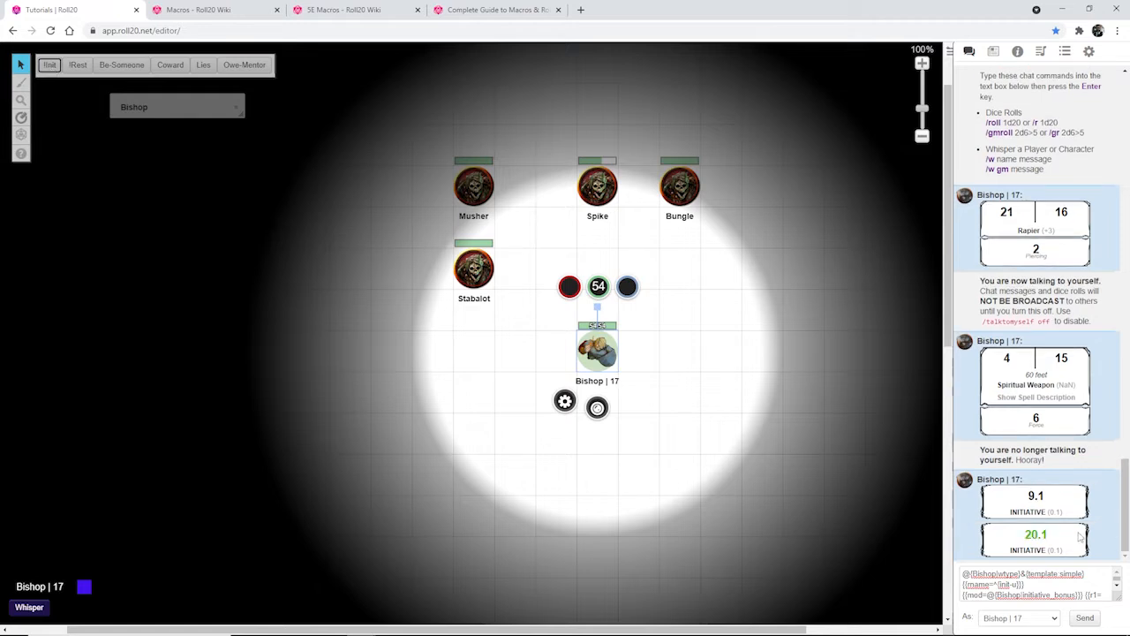
mouse_move(1034, 540)
- Expand Bishop's character sheet again and roll the Sacred Flame attack
left_click(176, 112)
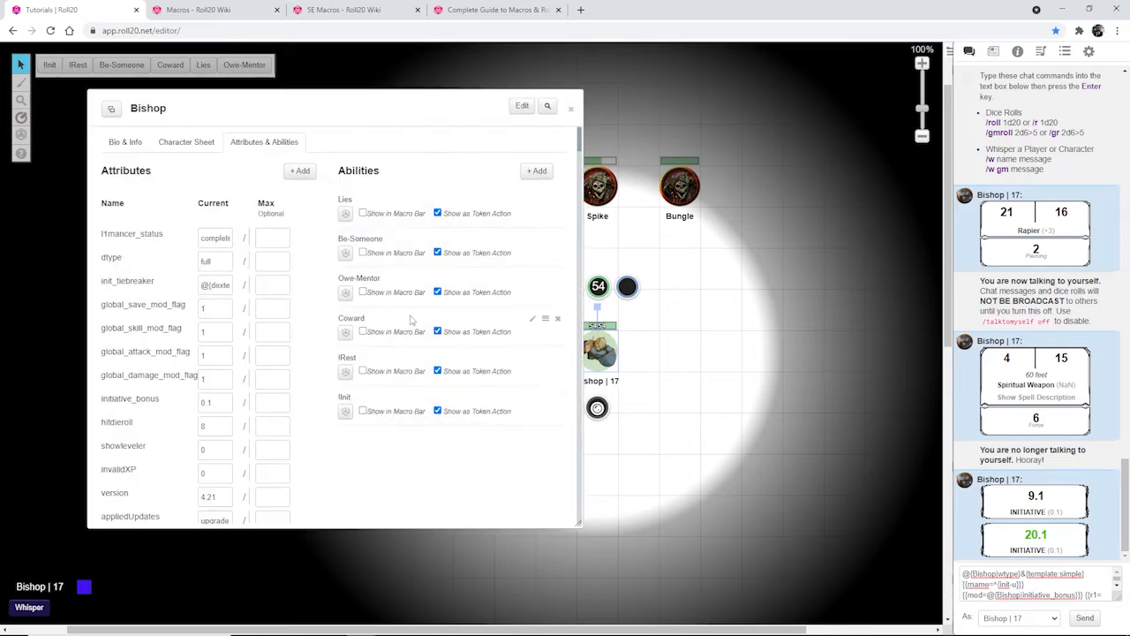
left_click(186, 141)
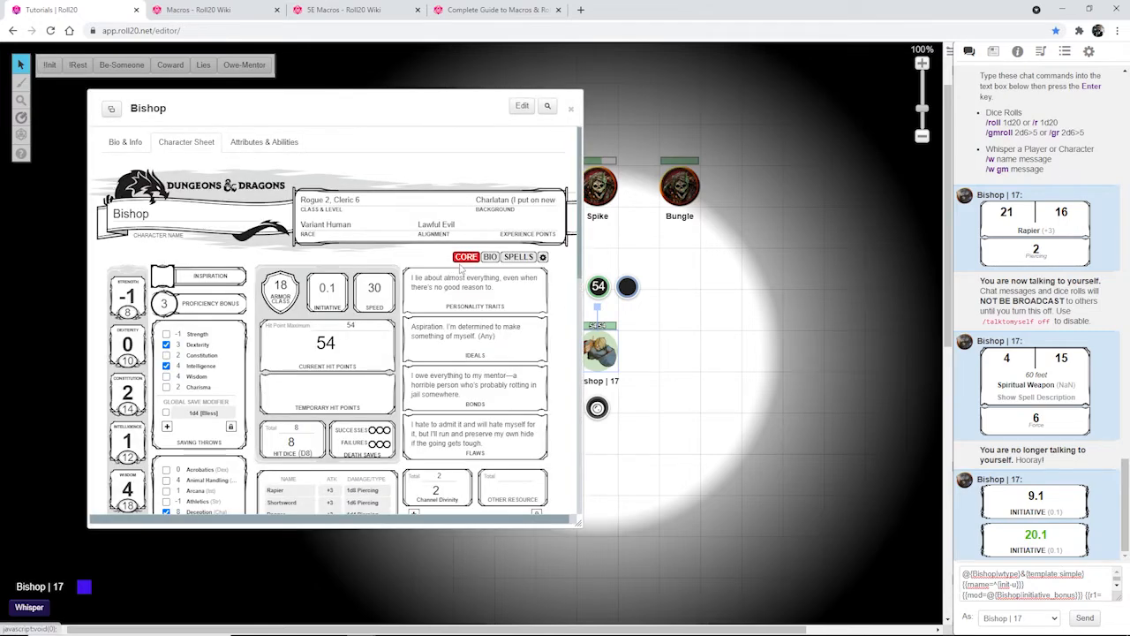
scroll(386, 399, "down", 3)
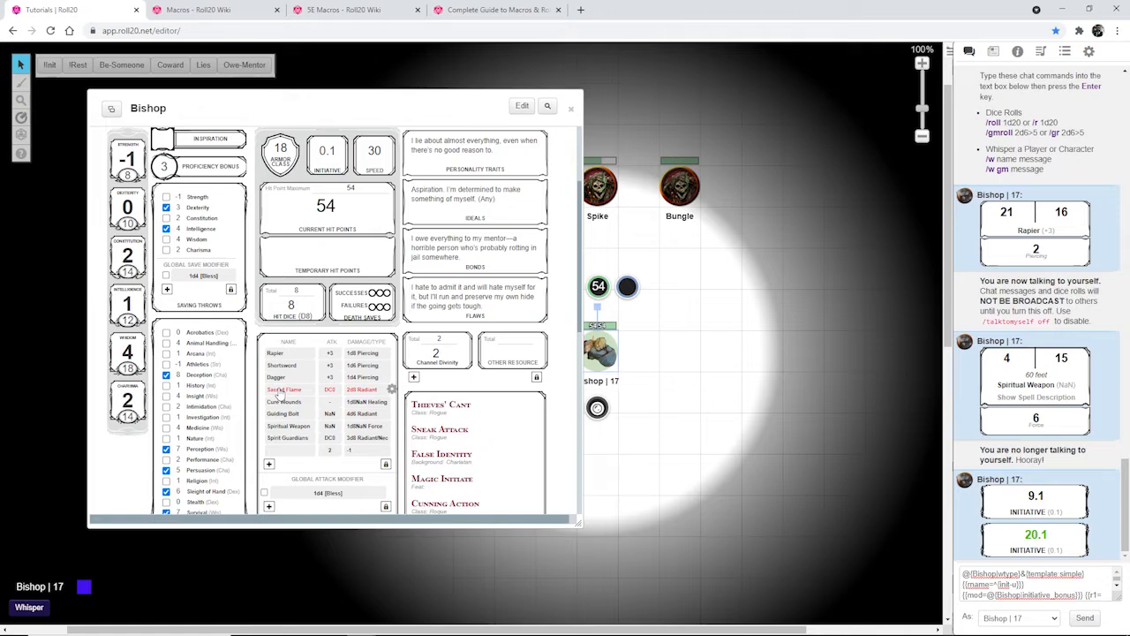
left_click(279, 393)
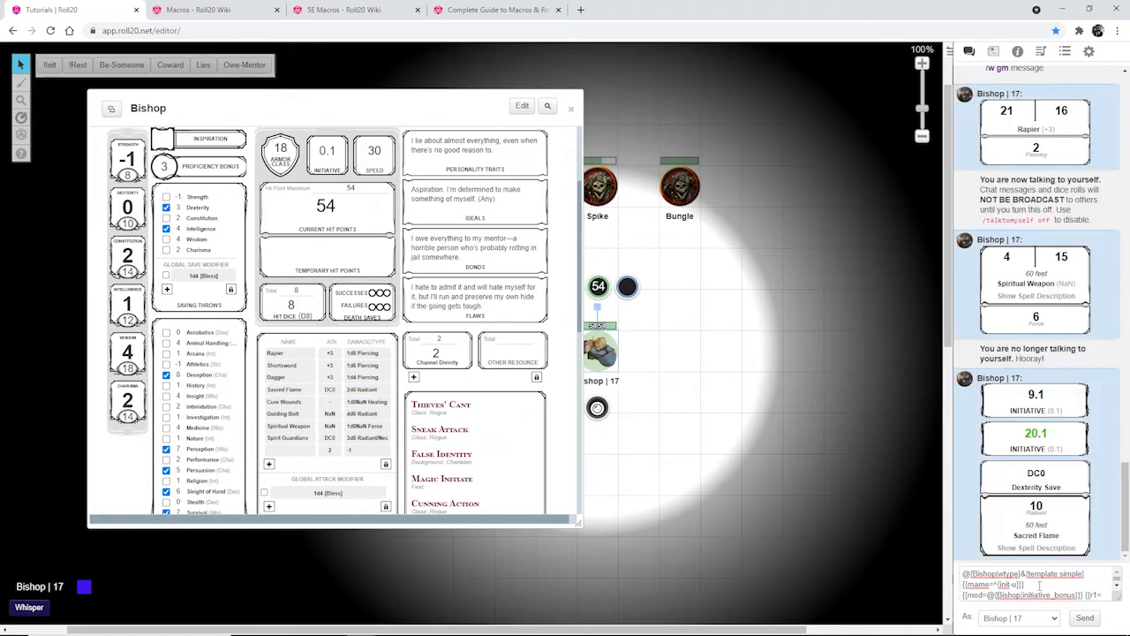
- Replace the text in the chat entry with the Sacred Flame roll's command and copy all of it
left_click(1039, 585)
key("ctrl+a")
key("BackSpace")
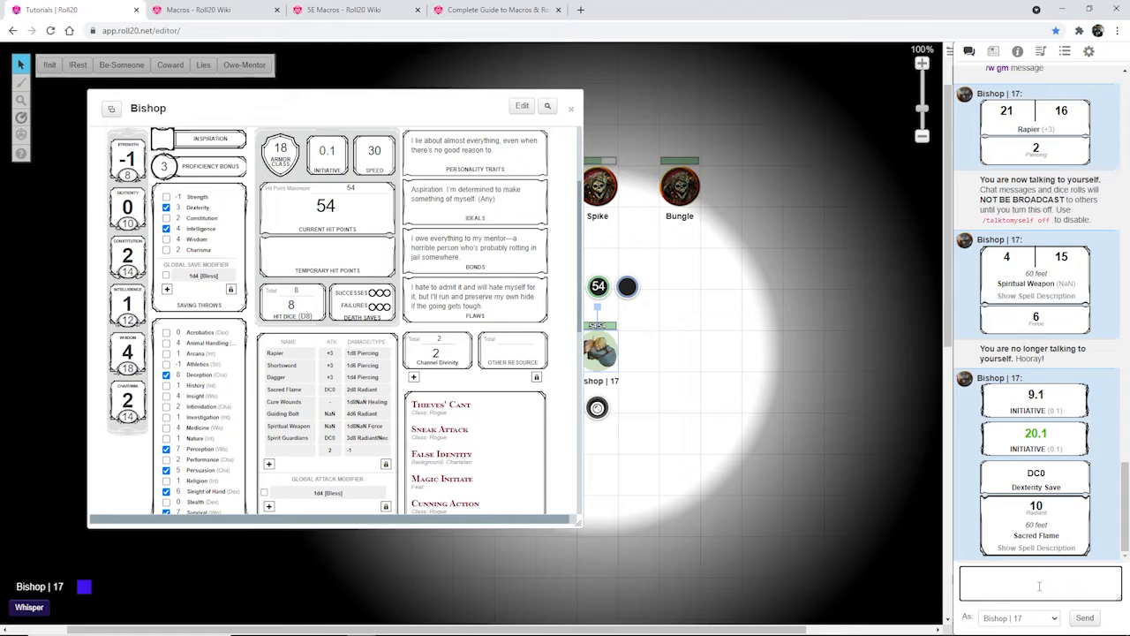
key("ctrl+v")
key("ctrl+a")
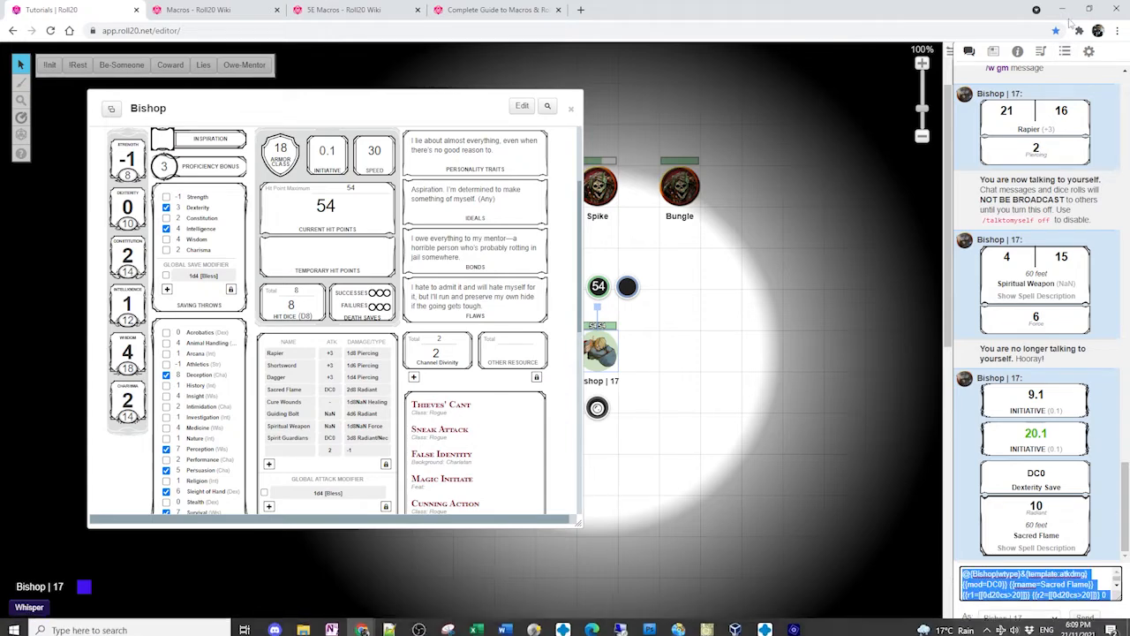
- Add a new macro named SFlame with the copied Sacred Flame roll command as its actions
left_click(1064, 53)
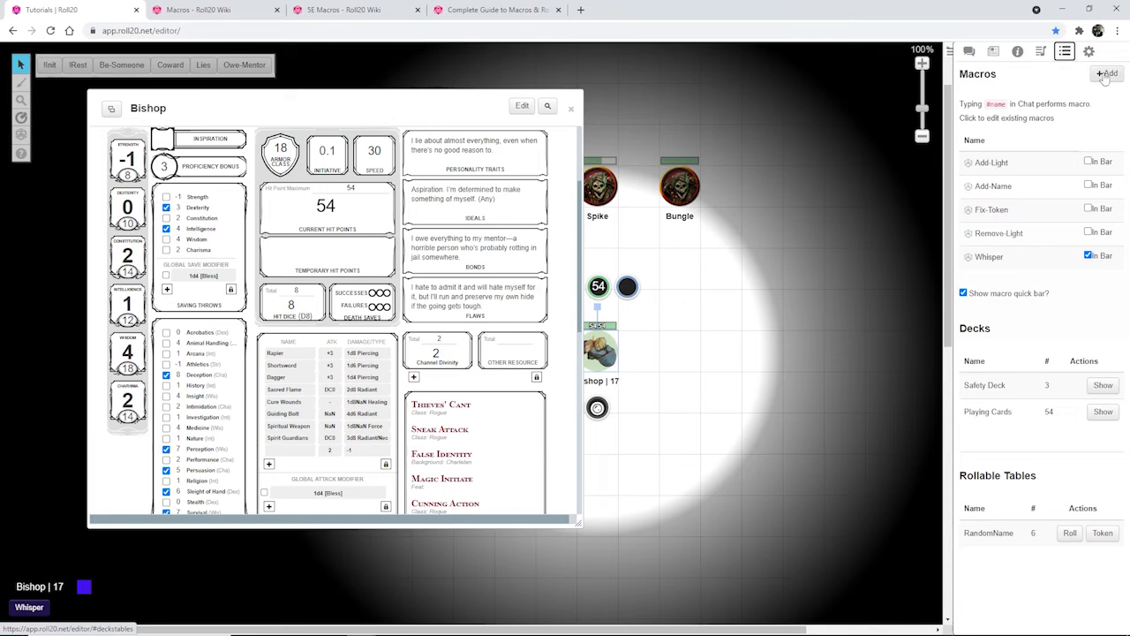
left_click(1106, 74)
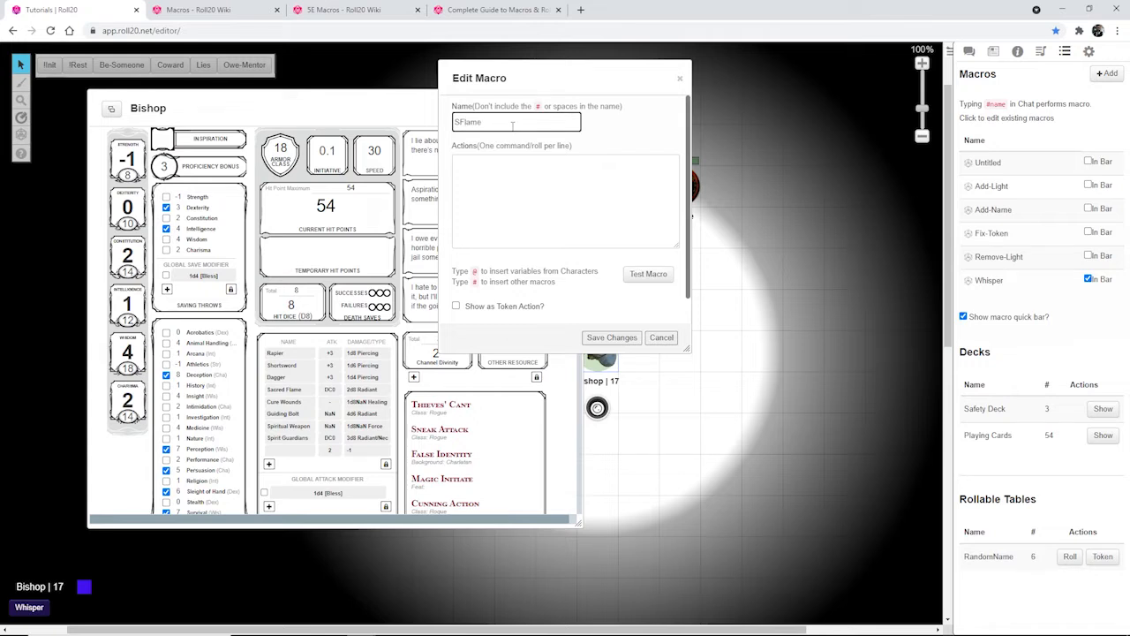
type("SFlame")
left_click(485, 182)
key("ctrl+v")
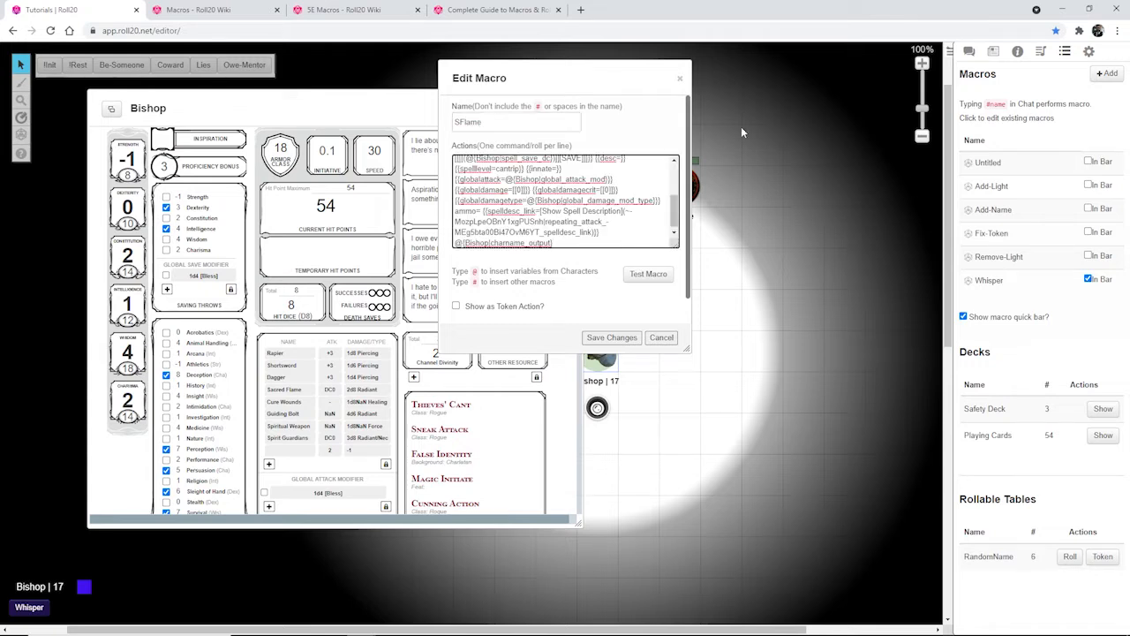
- Enlarge the macro editor and its actions field to show the whole SFlame command, and save the macro
left_click_drag(683, 349, 685, 385)
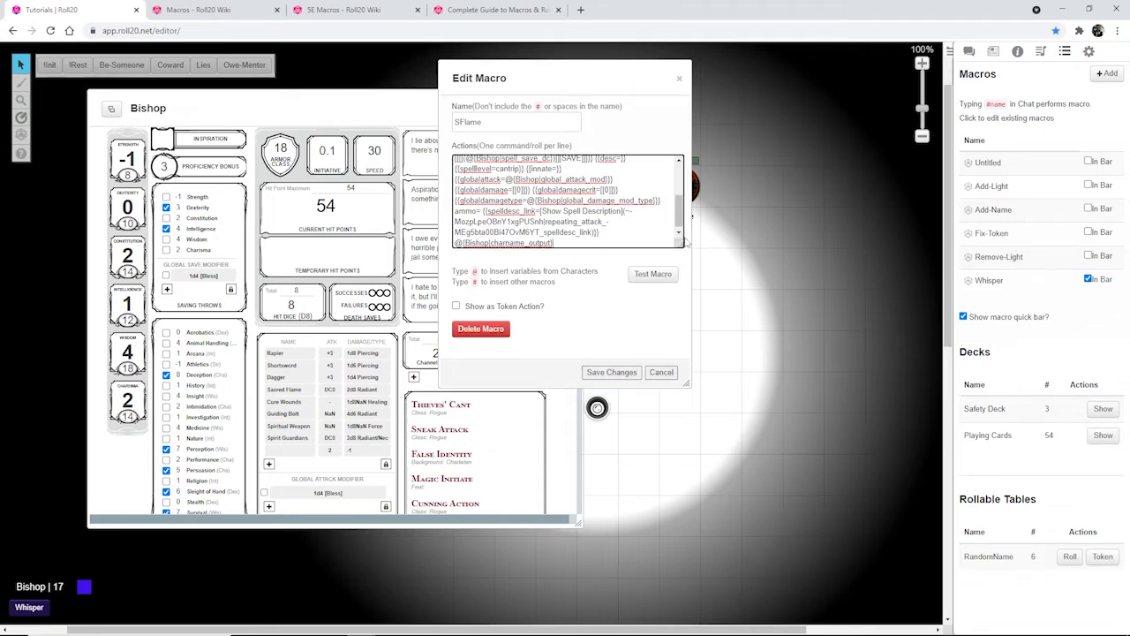
left_click_drag(680, 243, 684, 339)
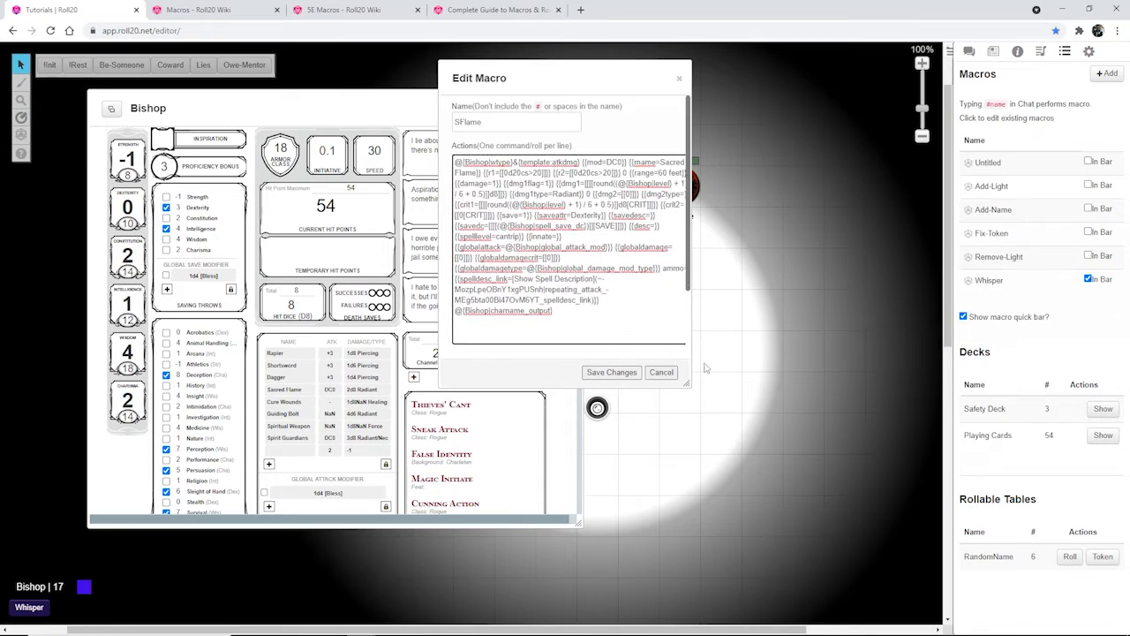
left_click_drag(688, 384, 879, 386)
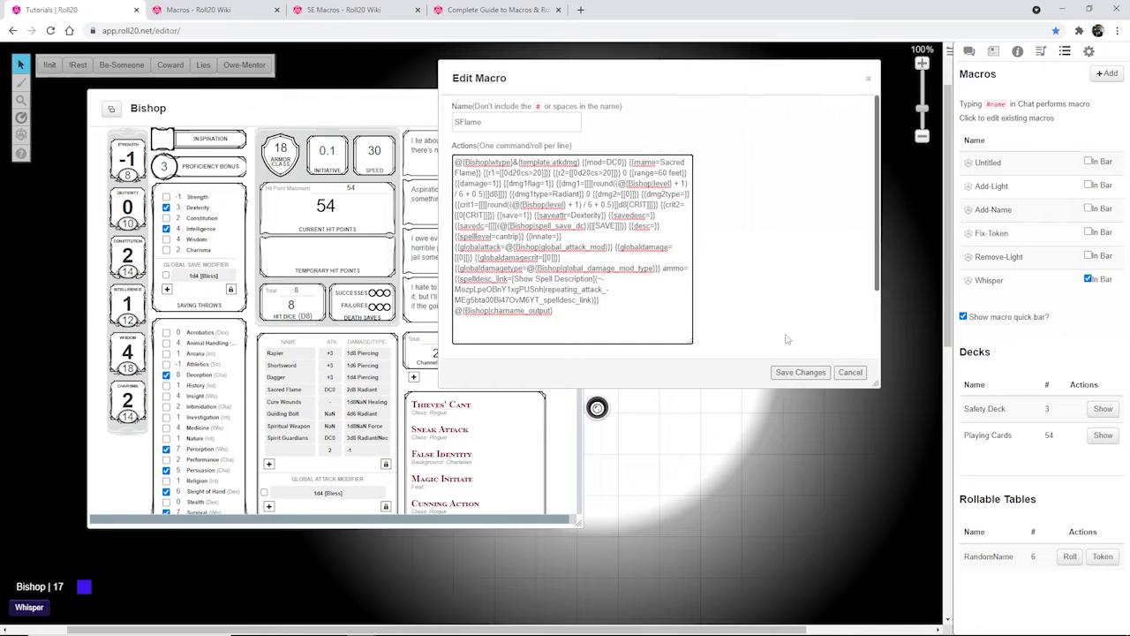
left_click_drag(689, 342, 859, 344)
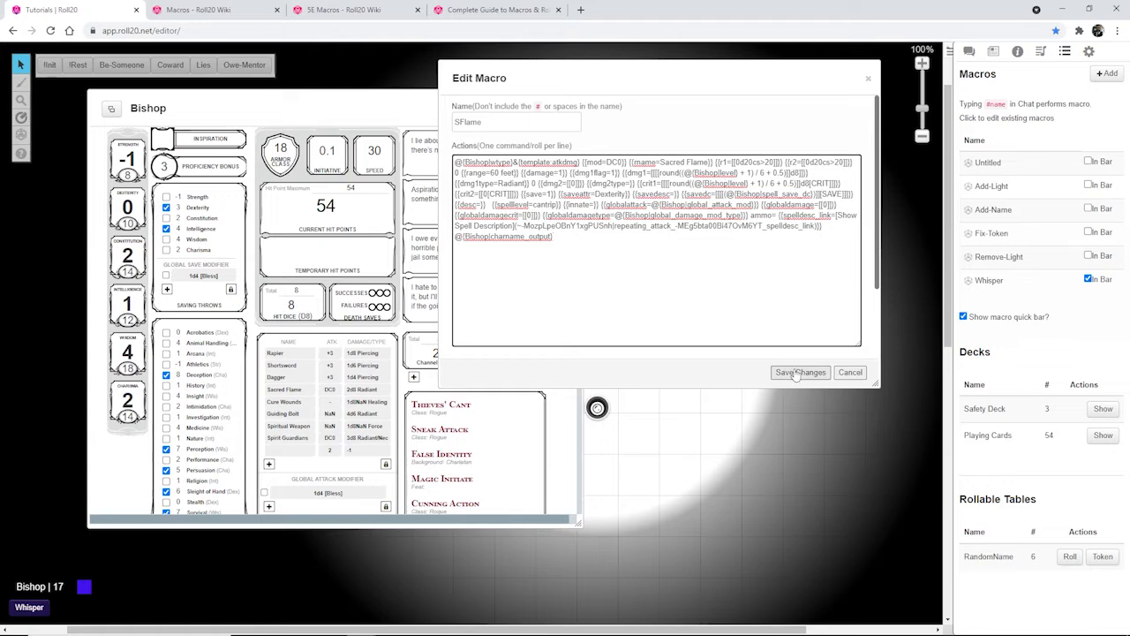
left_click(797, 373)
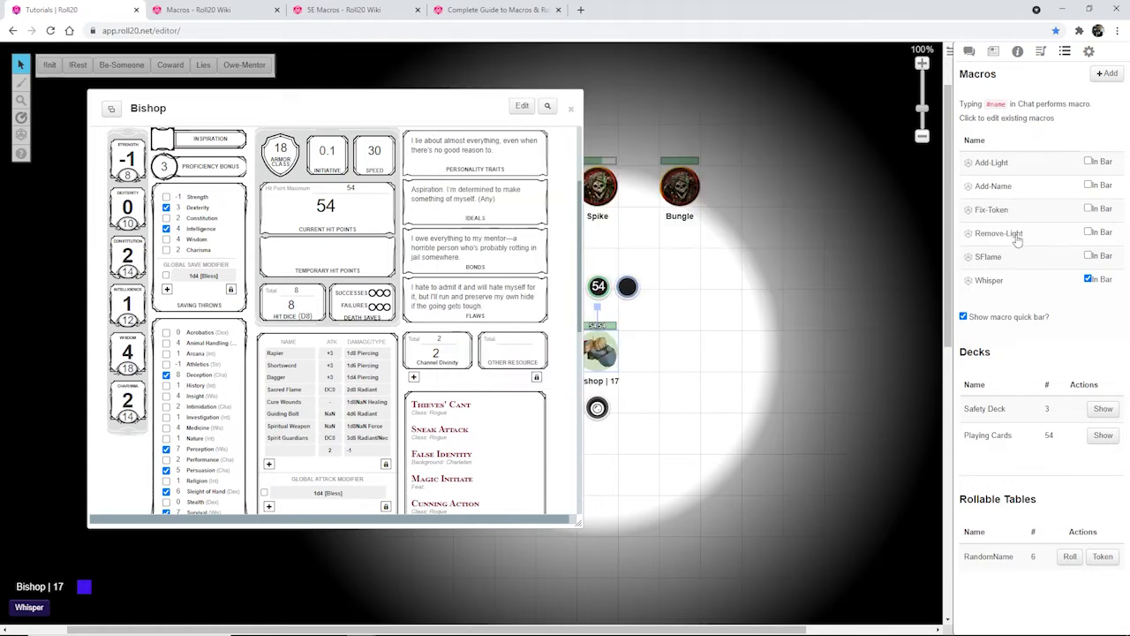
- Show the SFlame macro in the macro quick bar and colour it orange
left_click(1087, 256)
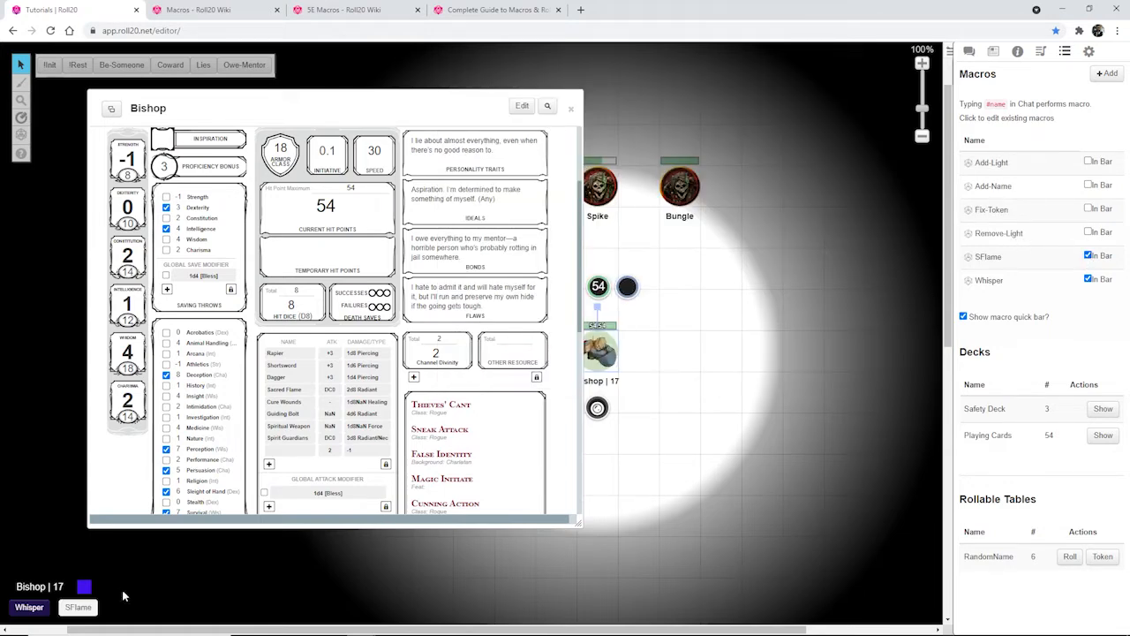
right_click(89, 607)
left_click(122, 600)
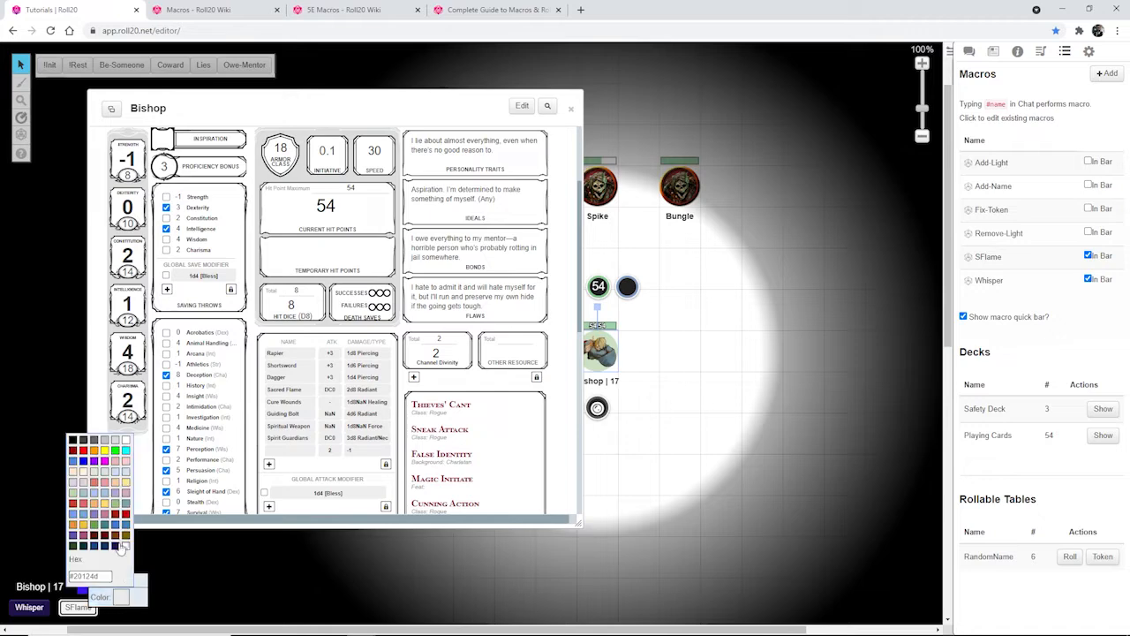
left_click(93, 503)
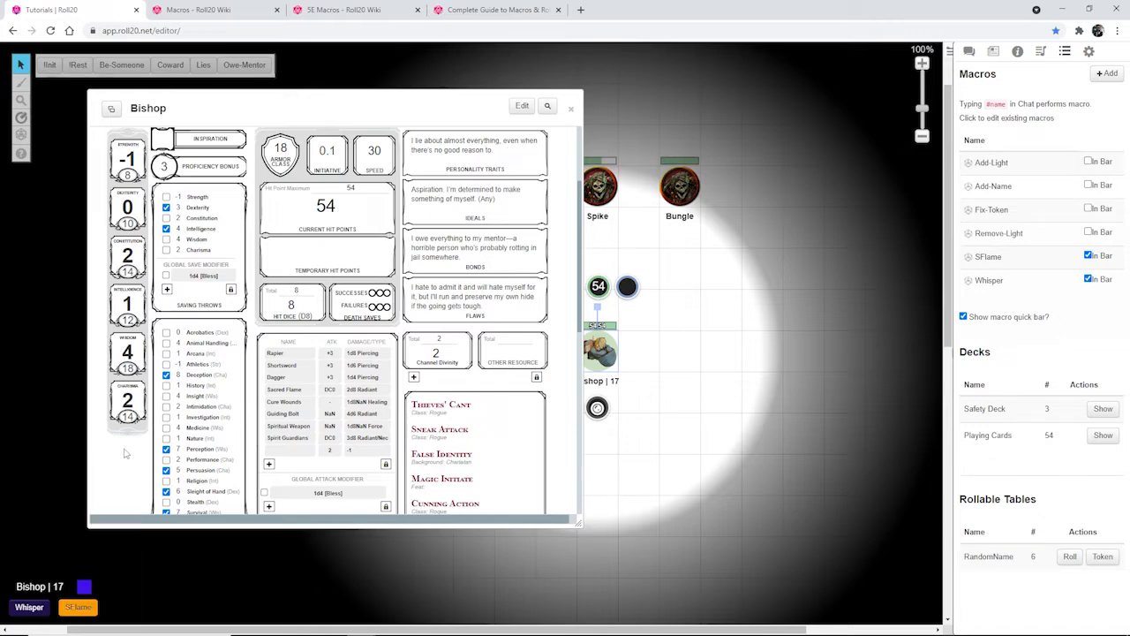
- Close Bishop's sheet, deselect the token, run the SFlame macro from the quick bar and show the chat
left_click(574, 112)
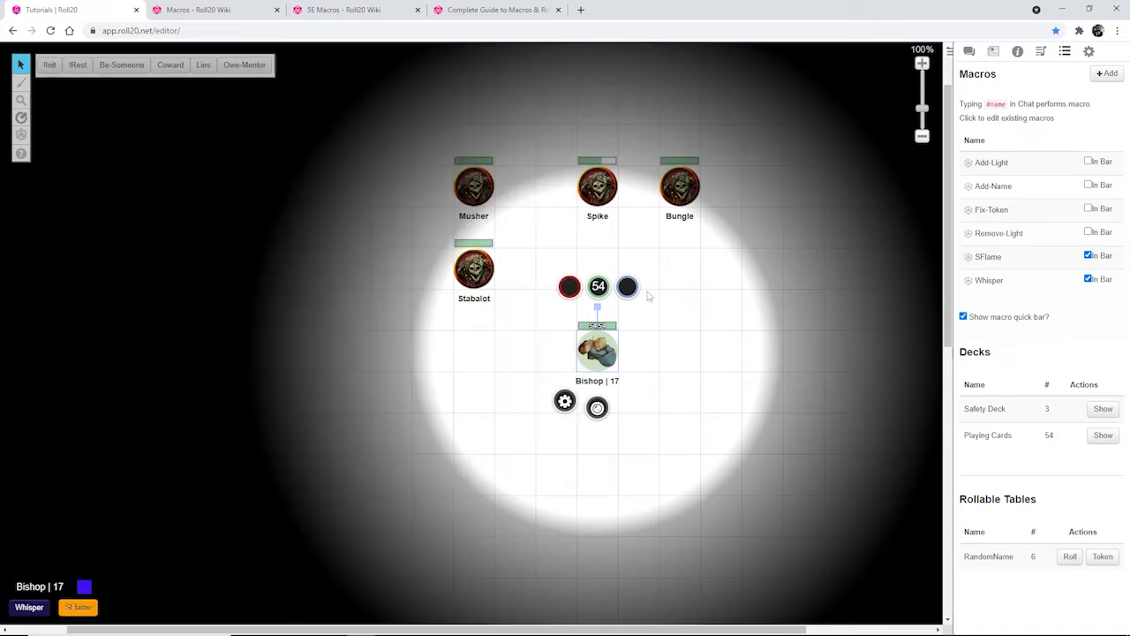
left_click(649, 294)
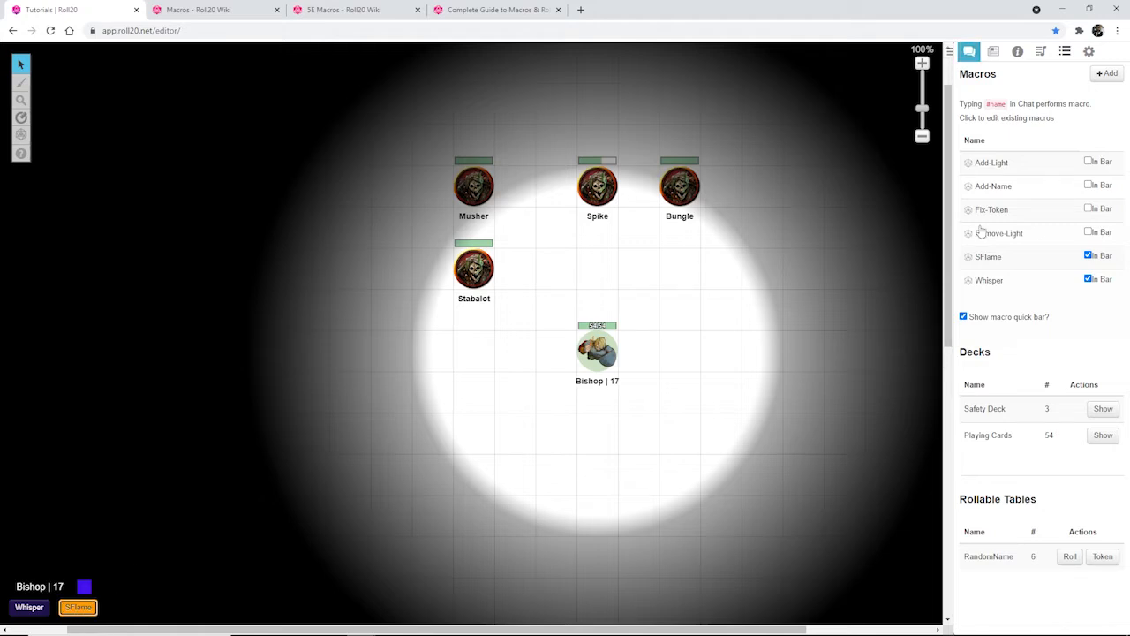
left_click(970, 52)
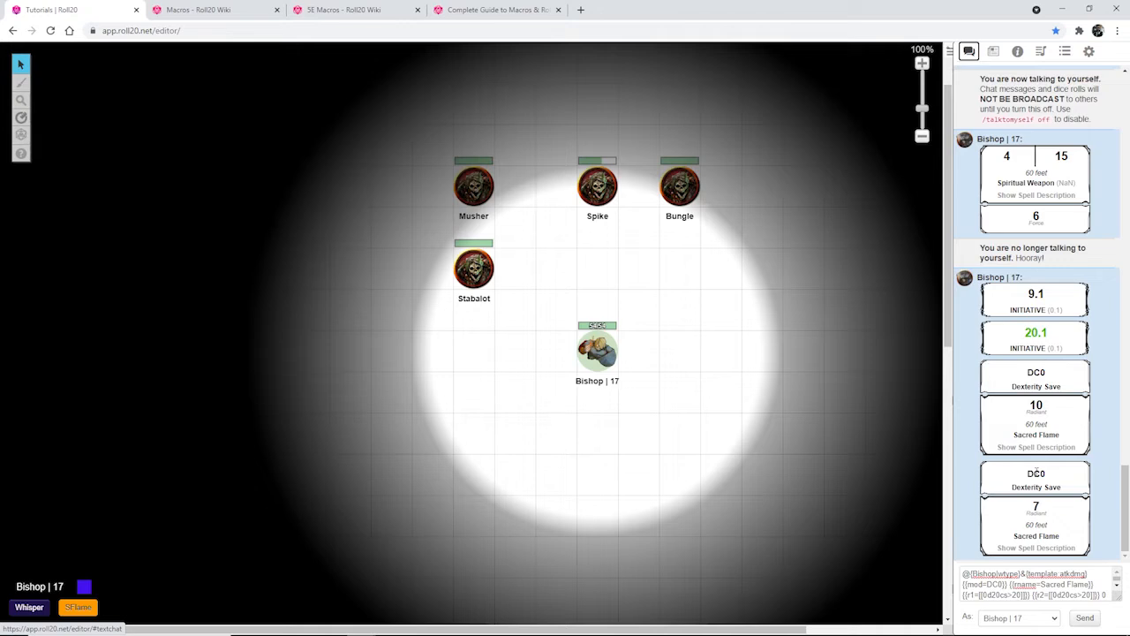
- Open the spells page of Bishop's character sheet and set the spellcasting ability to Wisdom
left_click(602, 349)
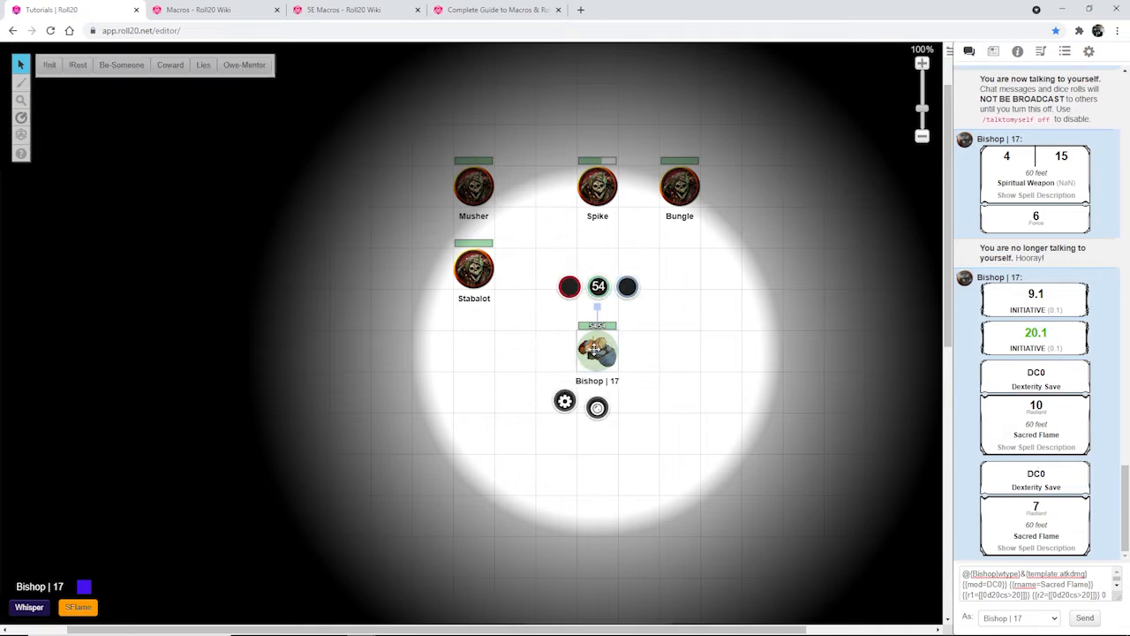
double_click(596, 349)
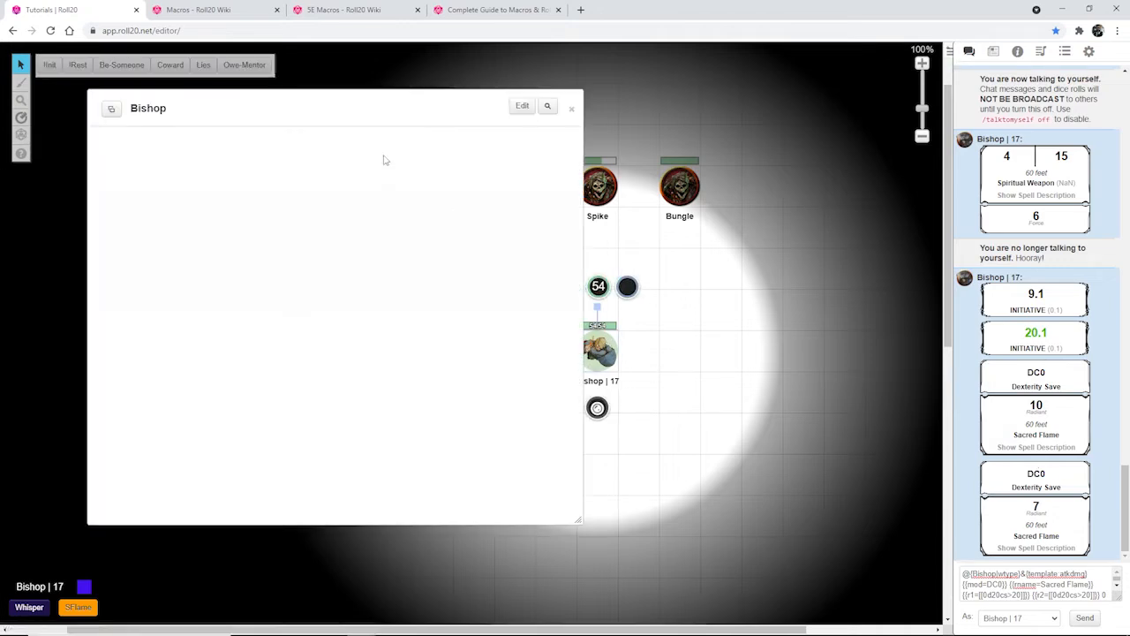
left_click(186, 142)
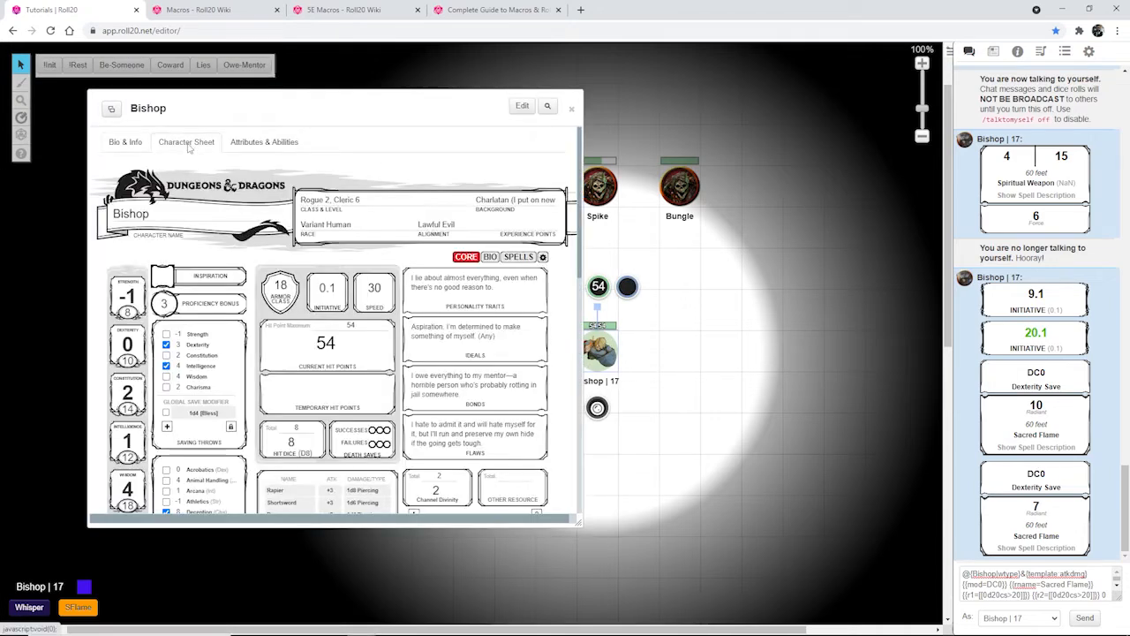
left_click(524, 260)
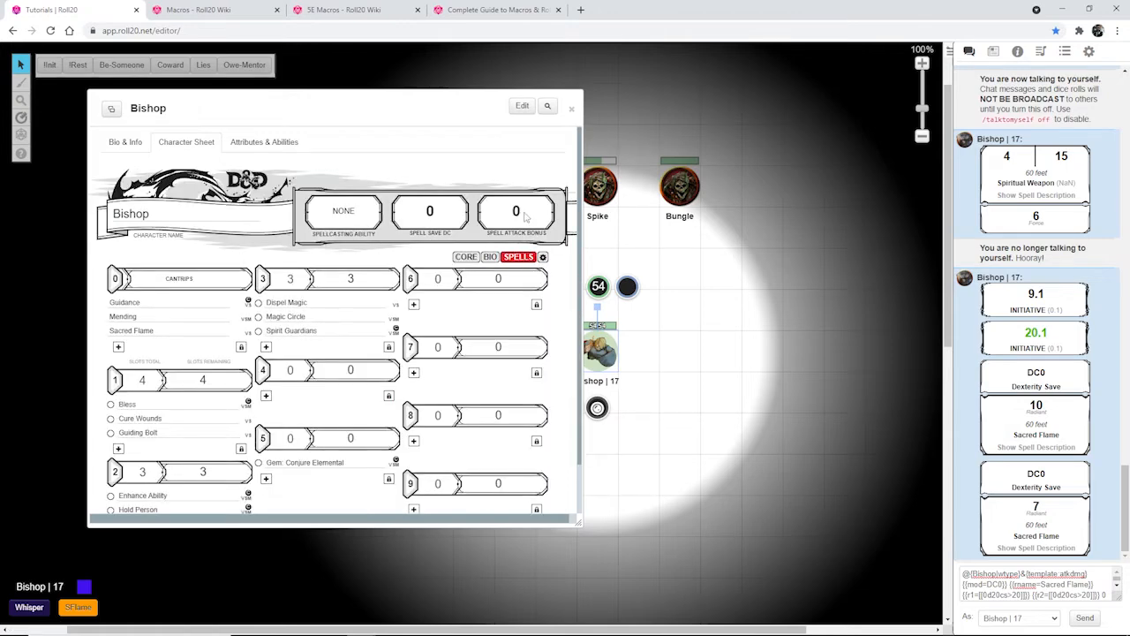
left_click(341, 212)
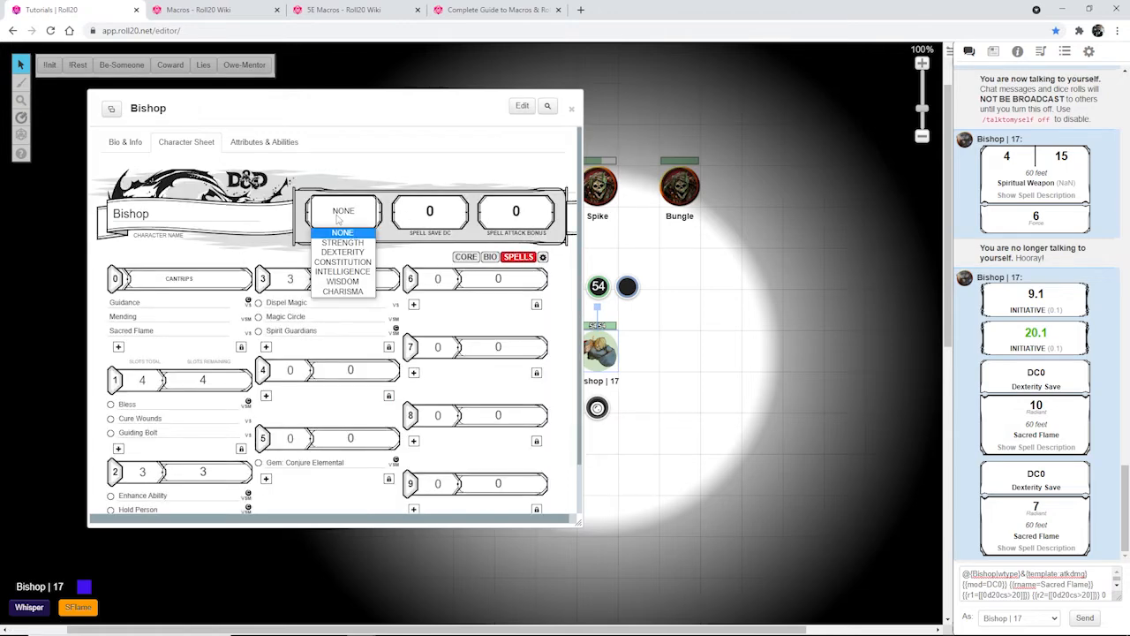
left_click(343, 281)
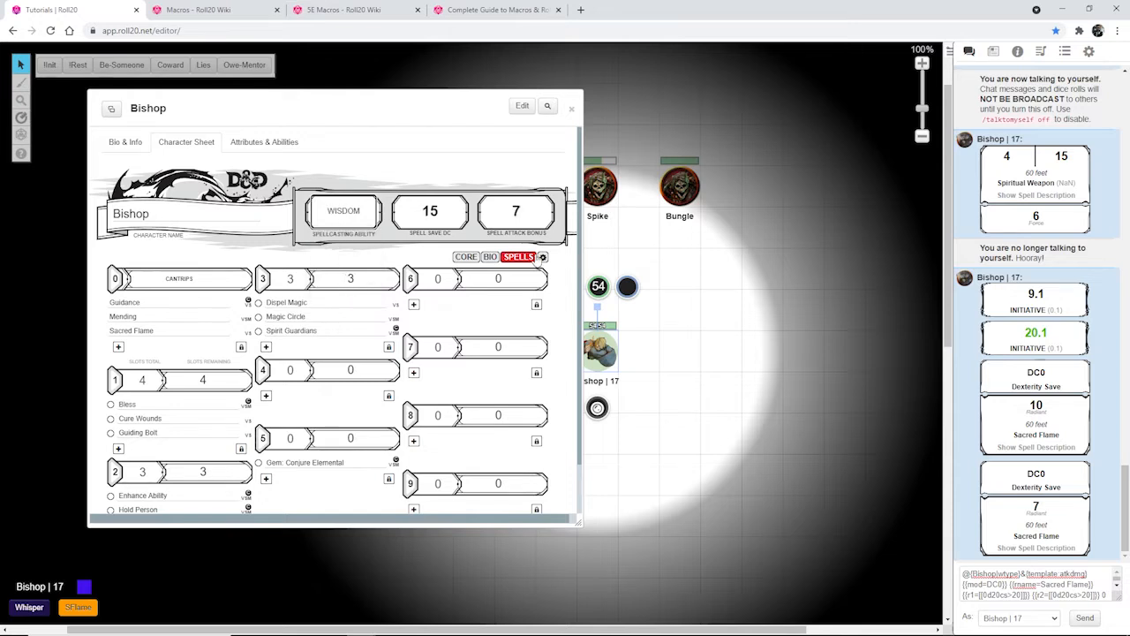
- Close Bishop's sheet, run the SFlame macro again and check the save DC in the chat
left_click(571, 110)
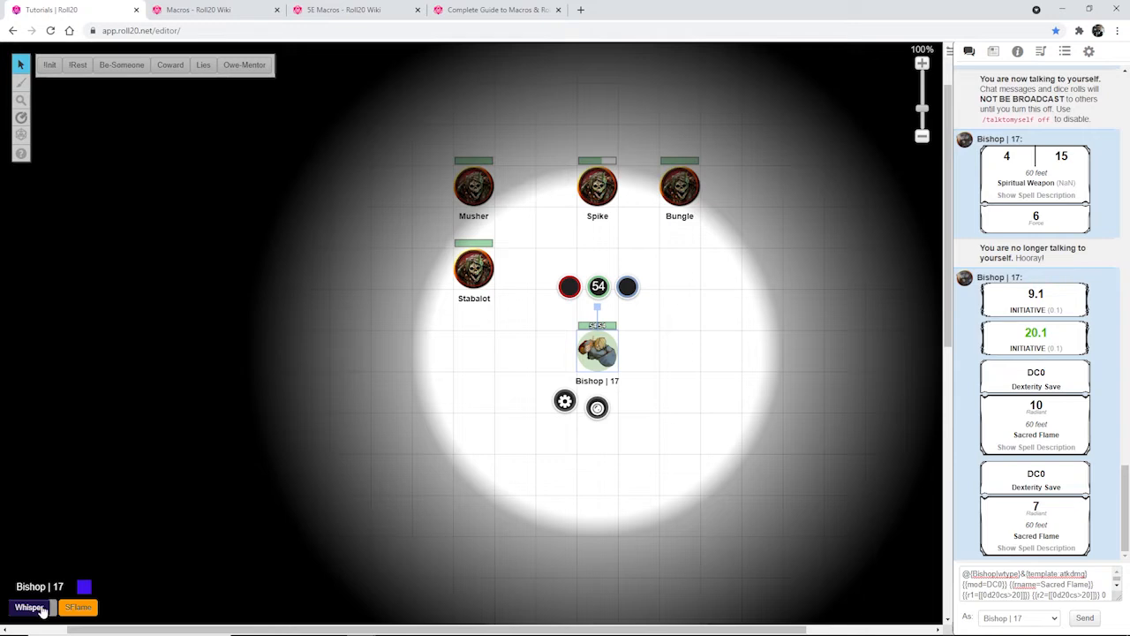
left_click(79, 607)
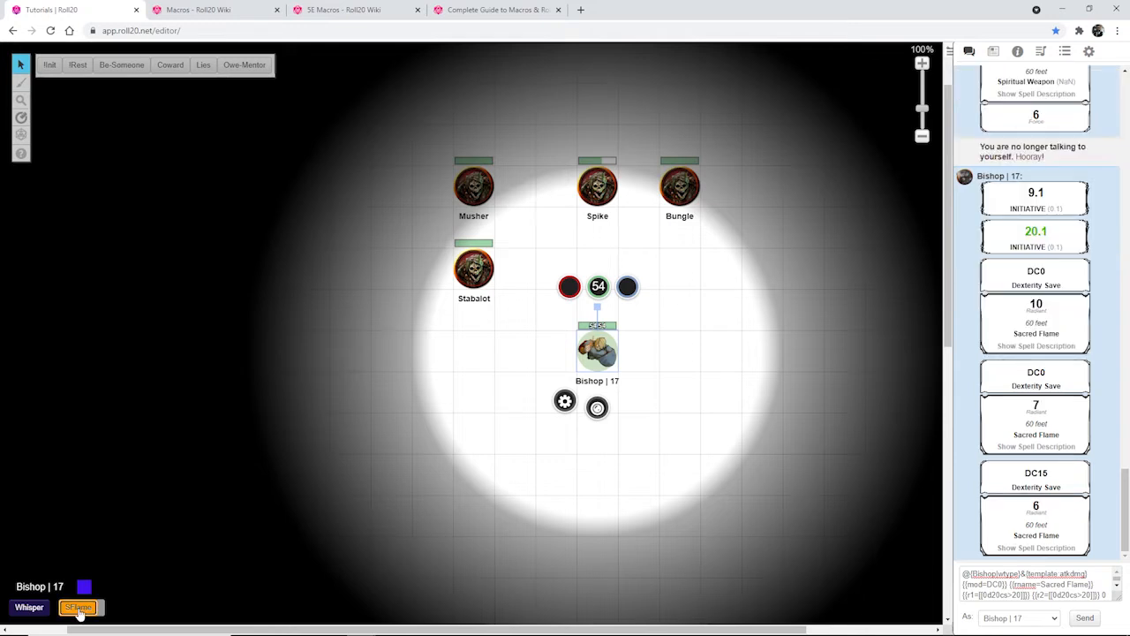
mouse_move(1049, 477)
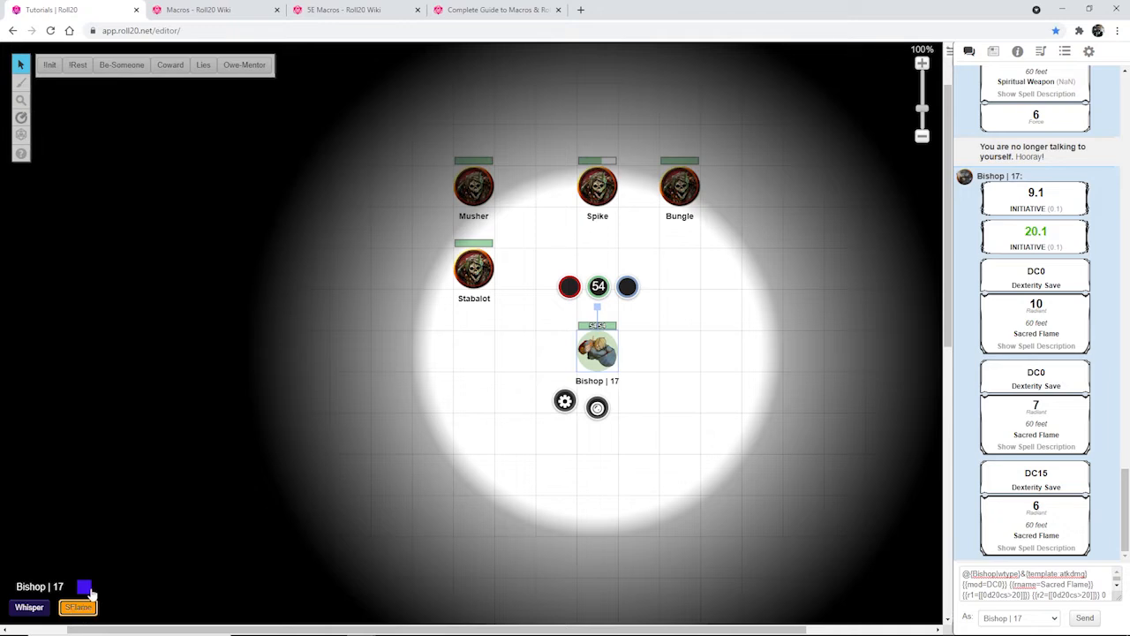
- Cast Dispel Magic at Level 3 from the spell list on Bishop's character sheet
double_click(595, 354)
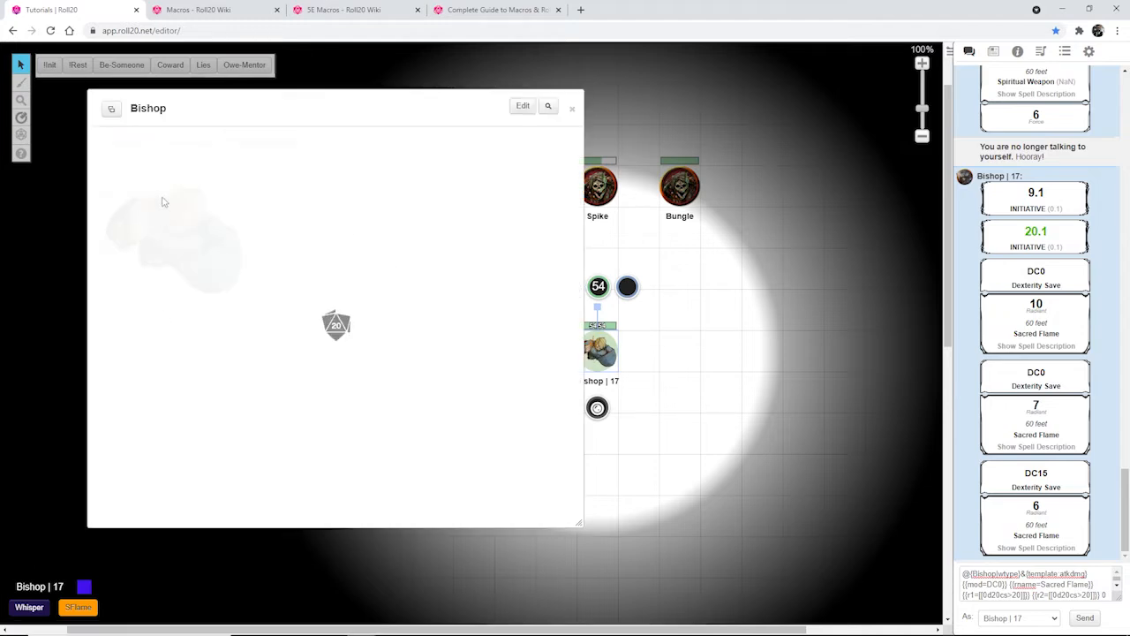
left_click(197, 143)
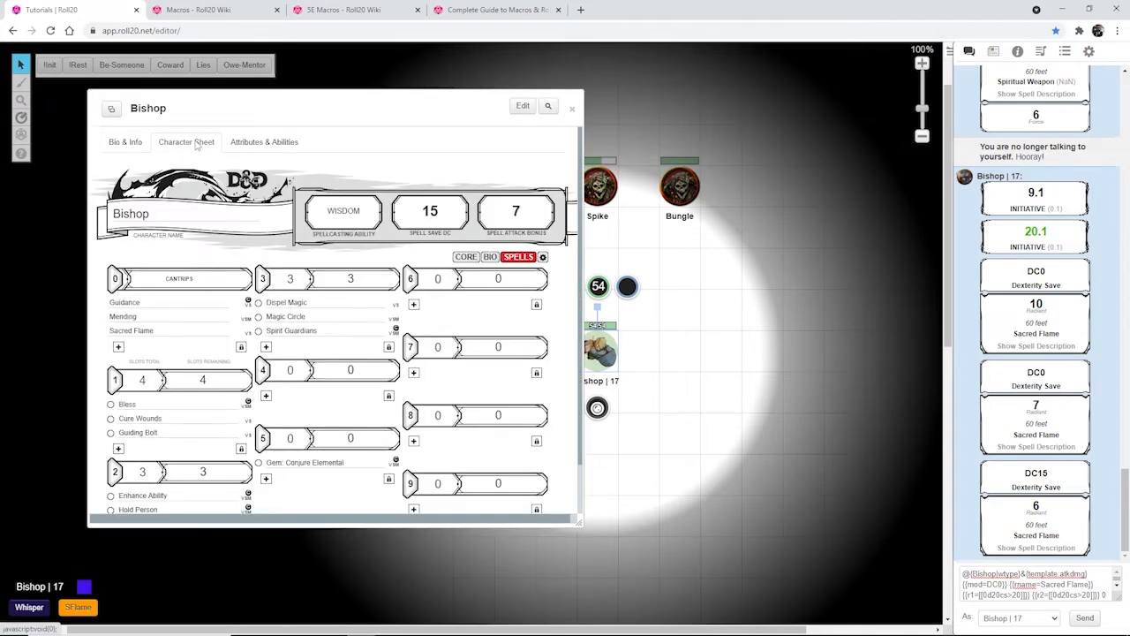
left_click(281, 304)
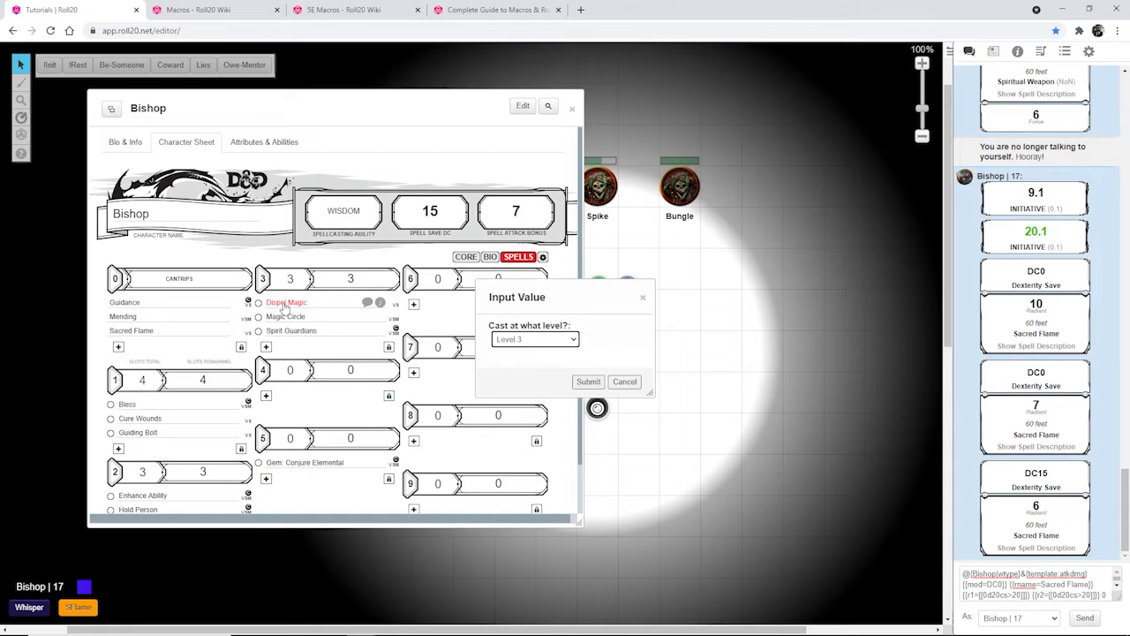
left_click(587, 381)
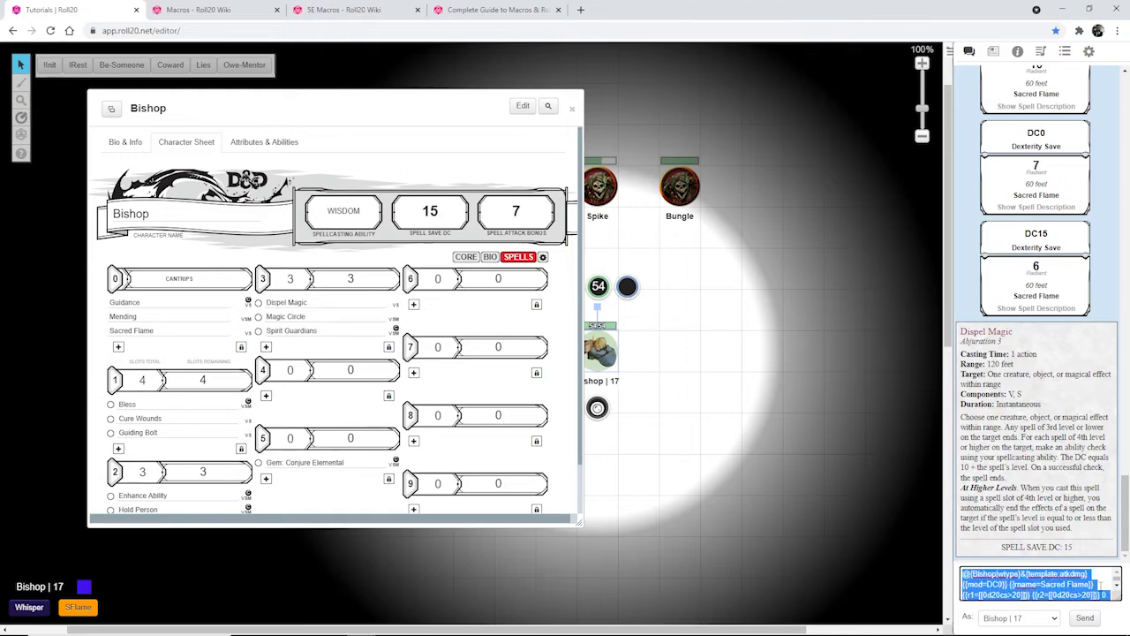
- Recall the Dispel Magic roll command in the chat input, copy it into a blank Notepad document and enlarge the Notepad window
key("BackSpace")
key("ctrl+v")
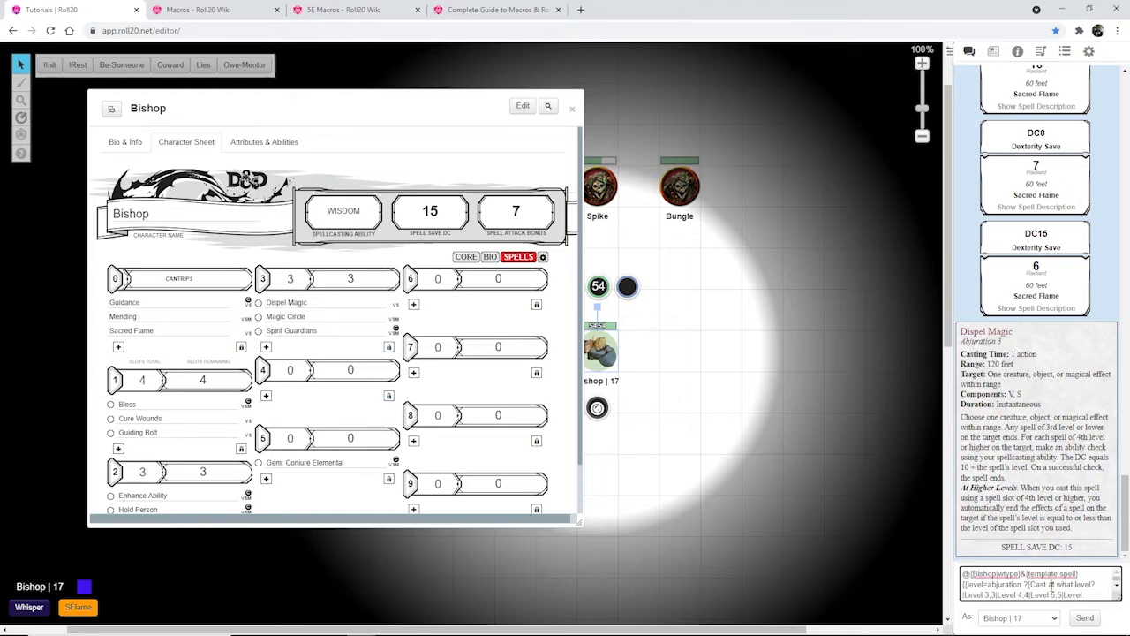
key("ctrl+a")
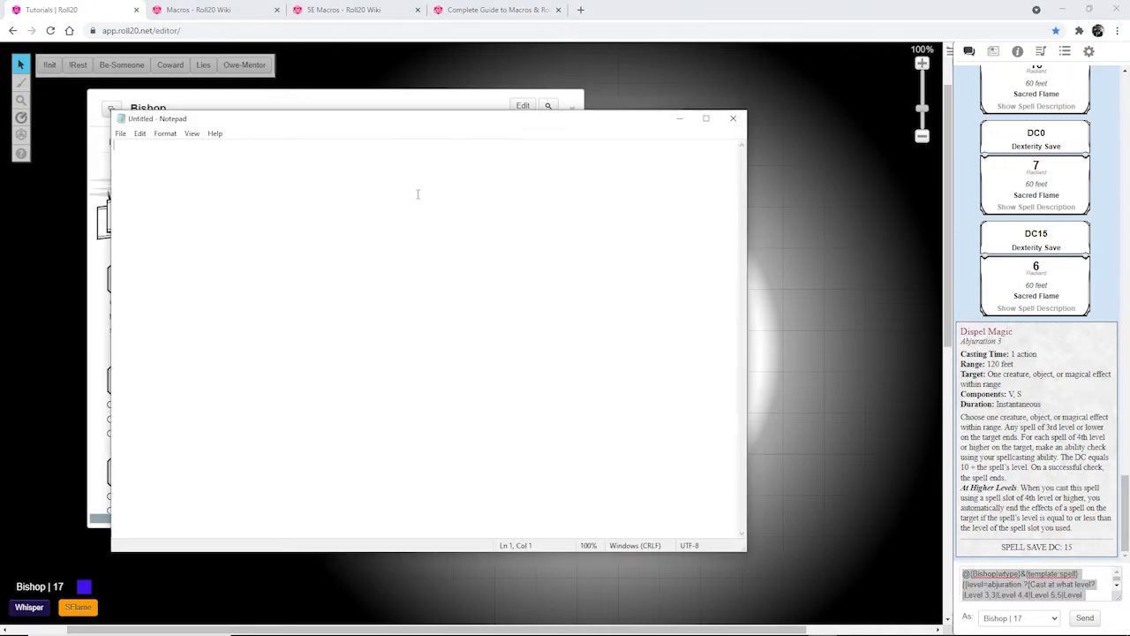
type("@{Bishop|wtype}&{template:spell} {{level=abjuration ?{Cast at what level?|Level 3,3|Level 4,4|Level 5,5|Level 6,6|Level 7,7|Level 8,8|Level 9,9}}} {{name=Dispel Magic}} {{castingtime=1 action}} {{range=120 feet}} {{target=One creature, object, or magical effect within range}} {{v=1}} {{s=1}} 0 {{material=}} {{duration=Instantaneous}} {{description=Choose one creature, object, or magical effect within range. Any spell of 3rd level or lower on the target ends. For each spell of 4th level or higher on the target, make an ability check using your spellcasting ability. The DC equals 10 + the spell's level. On a successful check, the spell ends.}} {{athigherlevels=When you cast this spell using a spell slot of 4th level or higher, you automatically end the effects of a spell on the target if the spell's level is equal to or less than the level of the spell slot you used.}} 0 {{innate=}} {{savedc=@{Bishop|spell_save_dc}}} 0 @{Bishop|charname_output}")
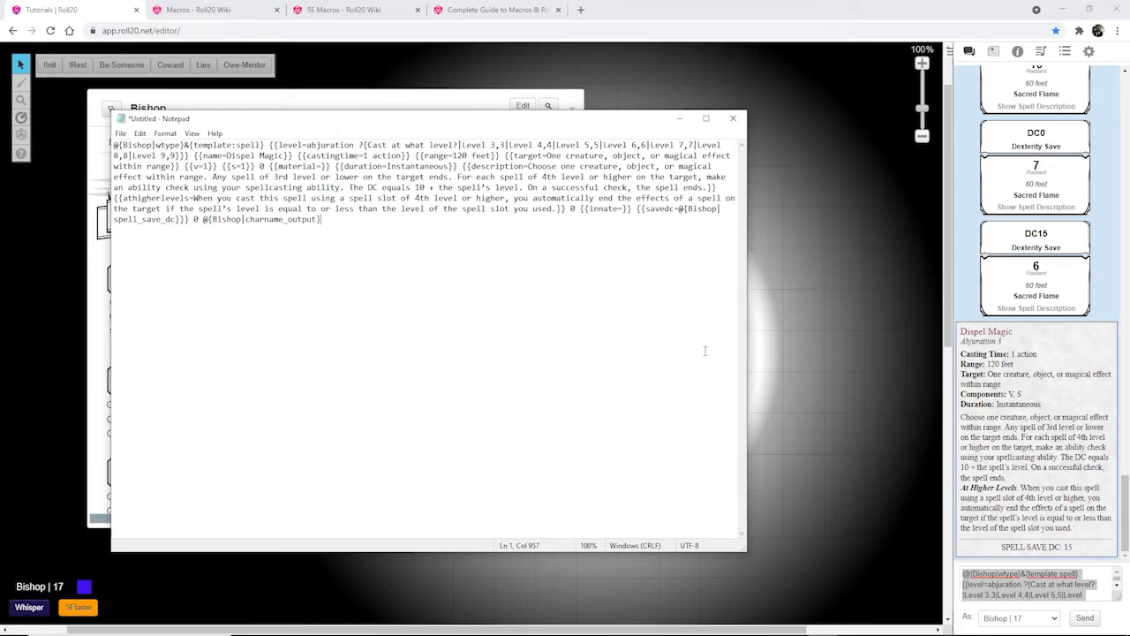
left_click_drag(745, 549, 856, 598)
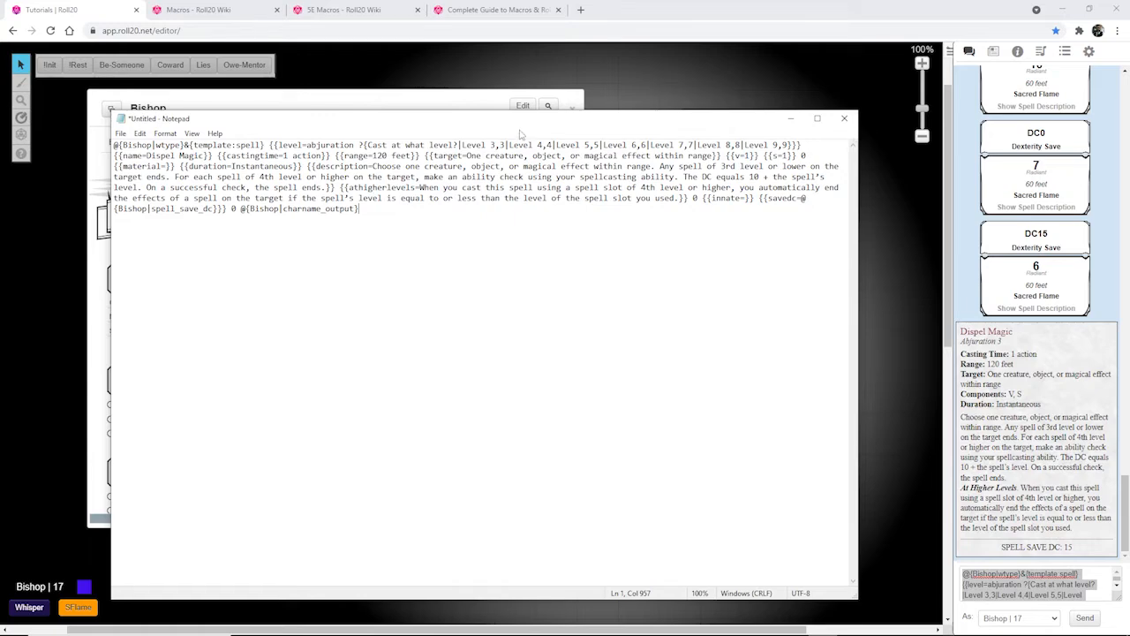
- Move Notepad out of the way and cast Dispel Magic from Bishop's sheet at Level 7
left_click_drag(517, 118, 546, 361)
left_click(285, 303)
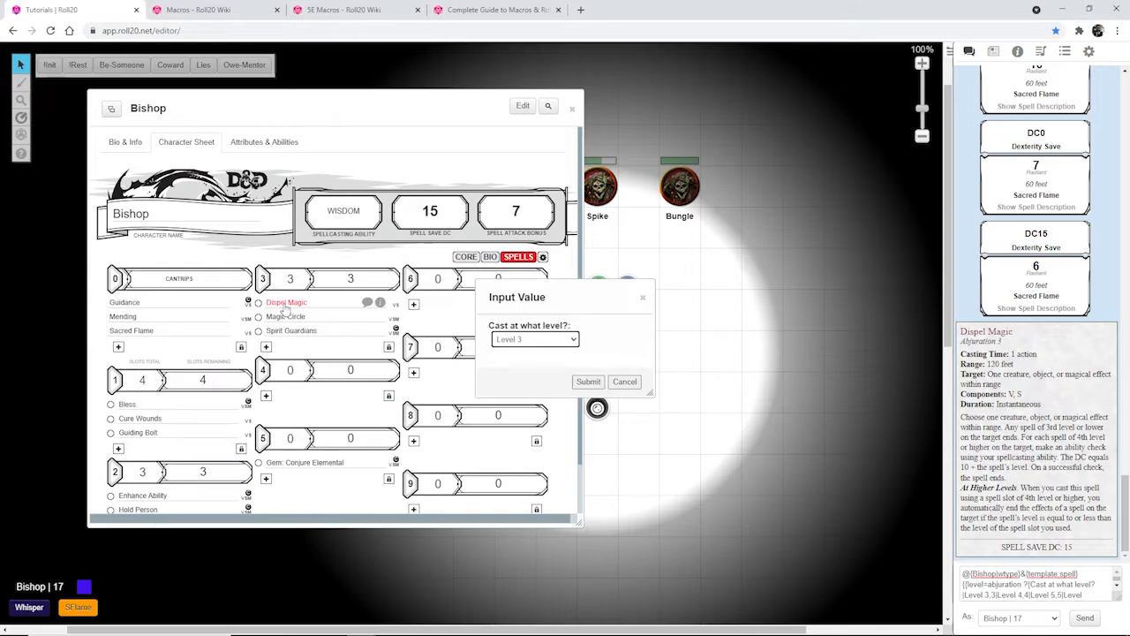
left_click(533, 340)
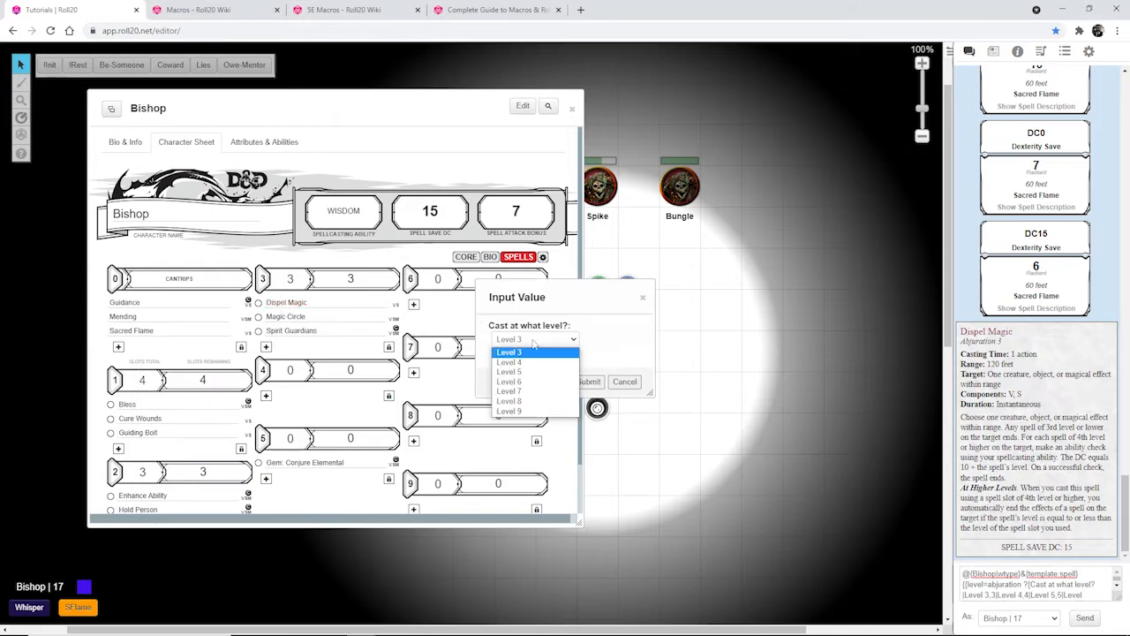
left_click(529, 391)
left_click(587, 381)
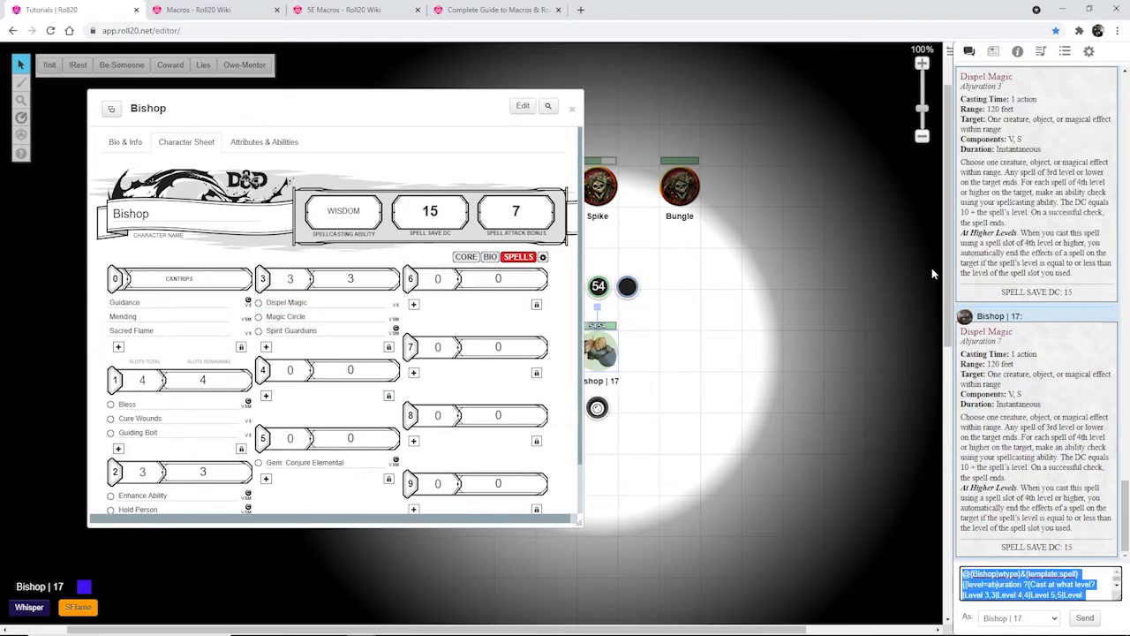
- Move Bishop's sheet aside, examine the Dispel Magic command in Notepad, and close Notepad without saving
left_click_drag(265, 108, 487, 127)
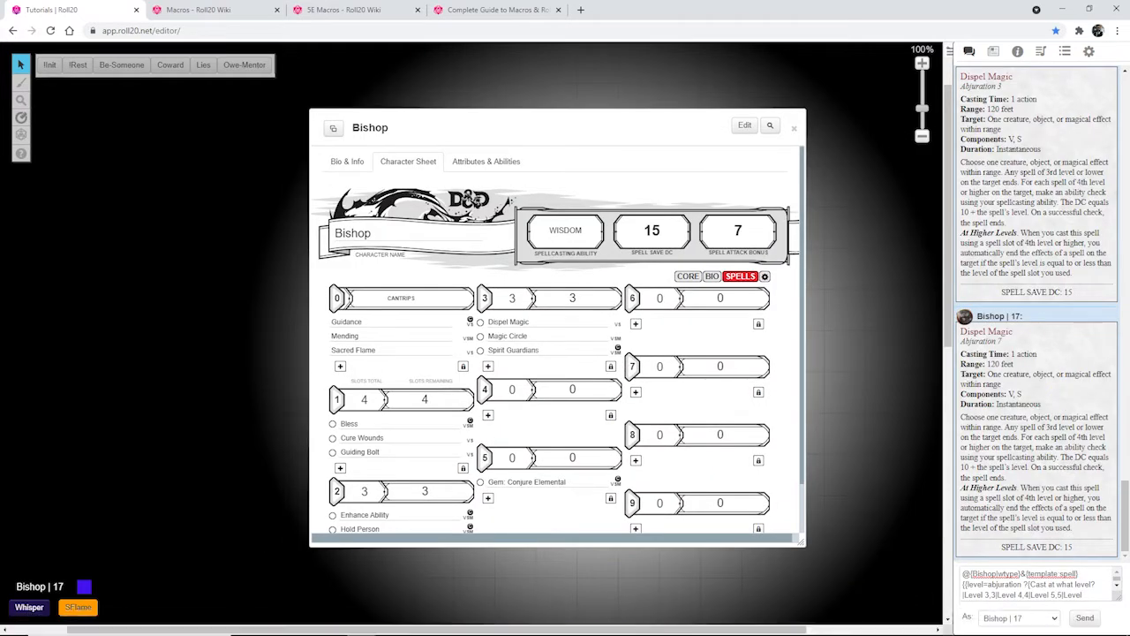
left_click(822, 624)
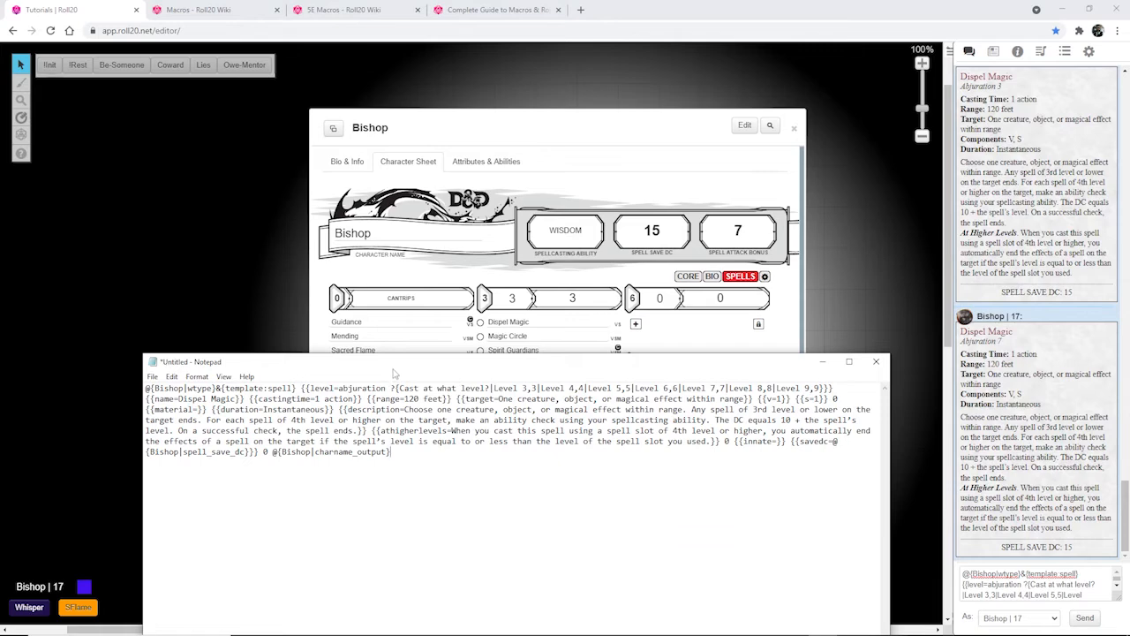
left_click_drag(393, 369, 379, 102)
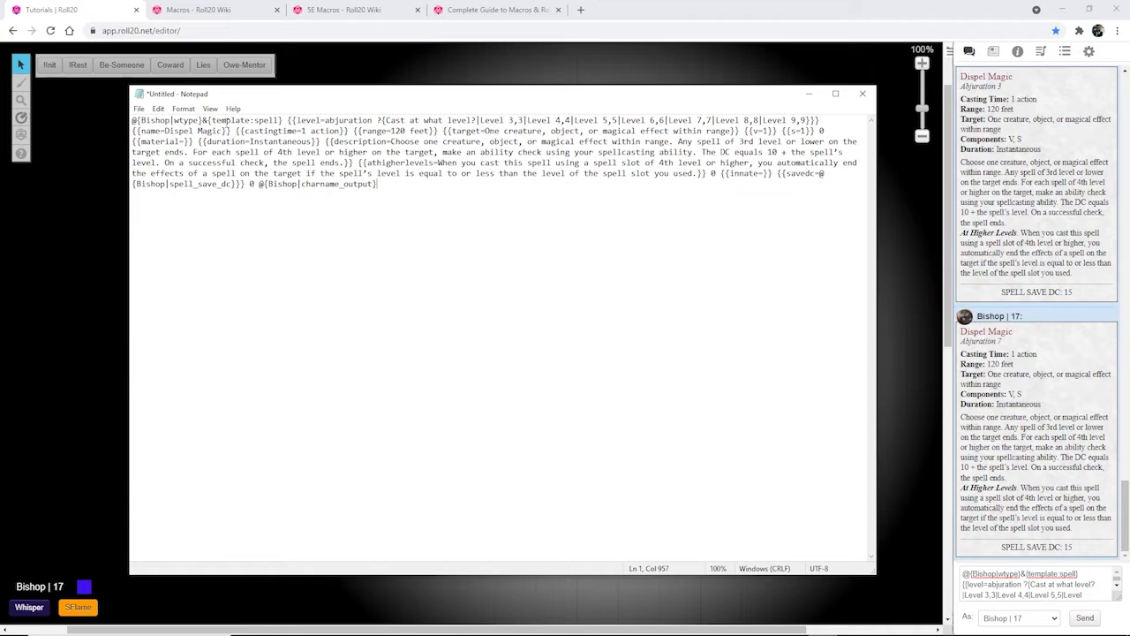
left_click(863, 94)
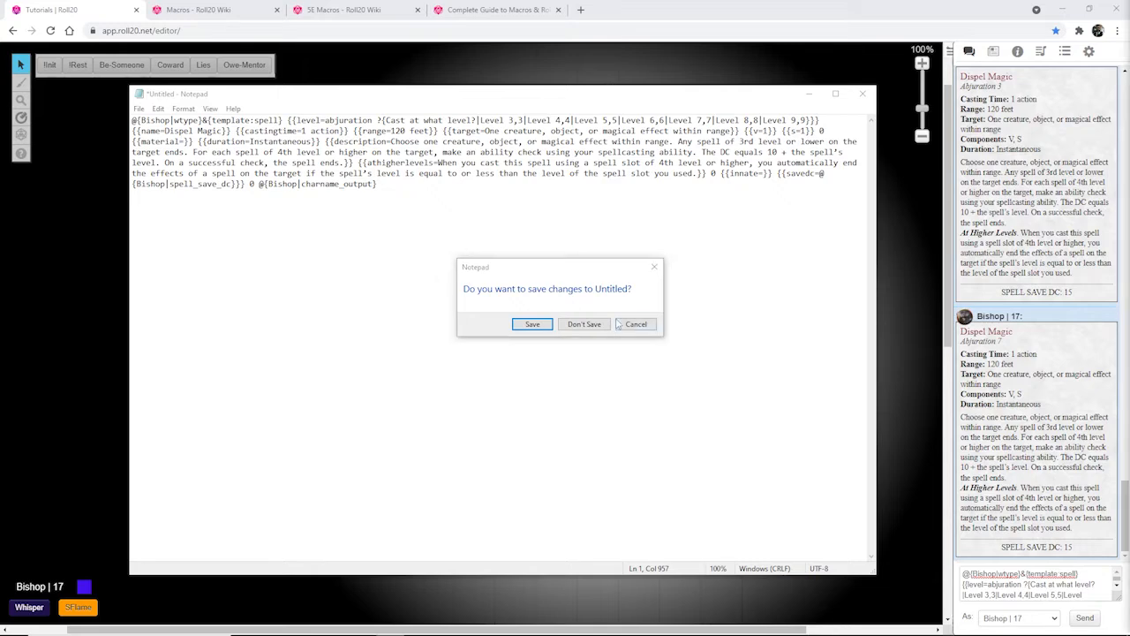
left_click(585, 324)
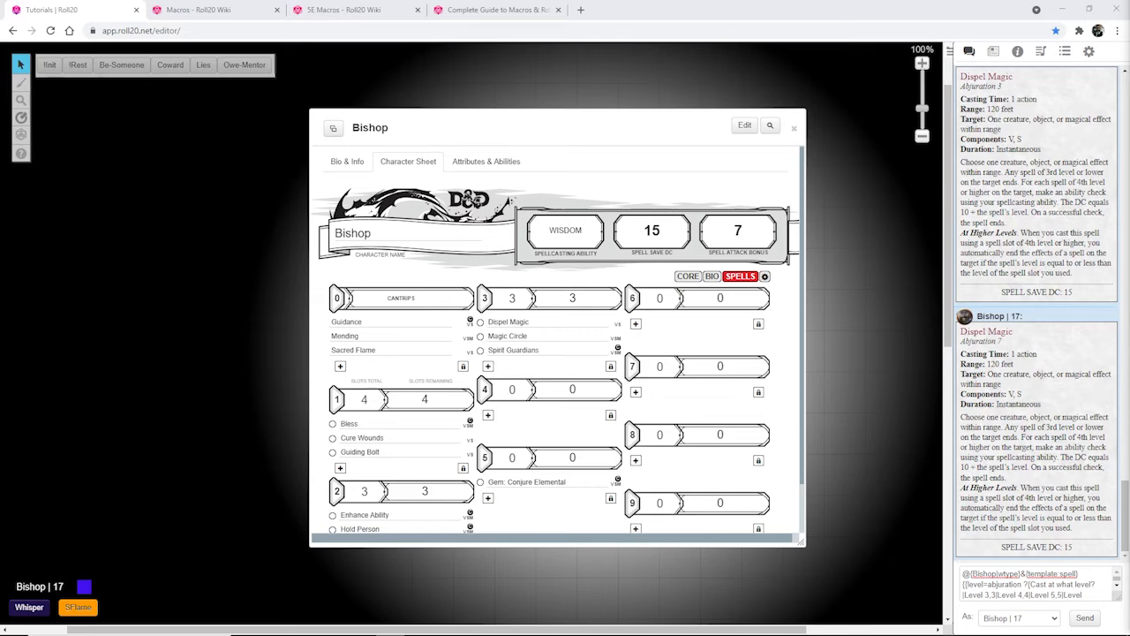
- Switch to Notepad++ and copy the Random Stats command that uses the default template
key("alt+Tab")
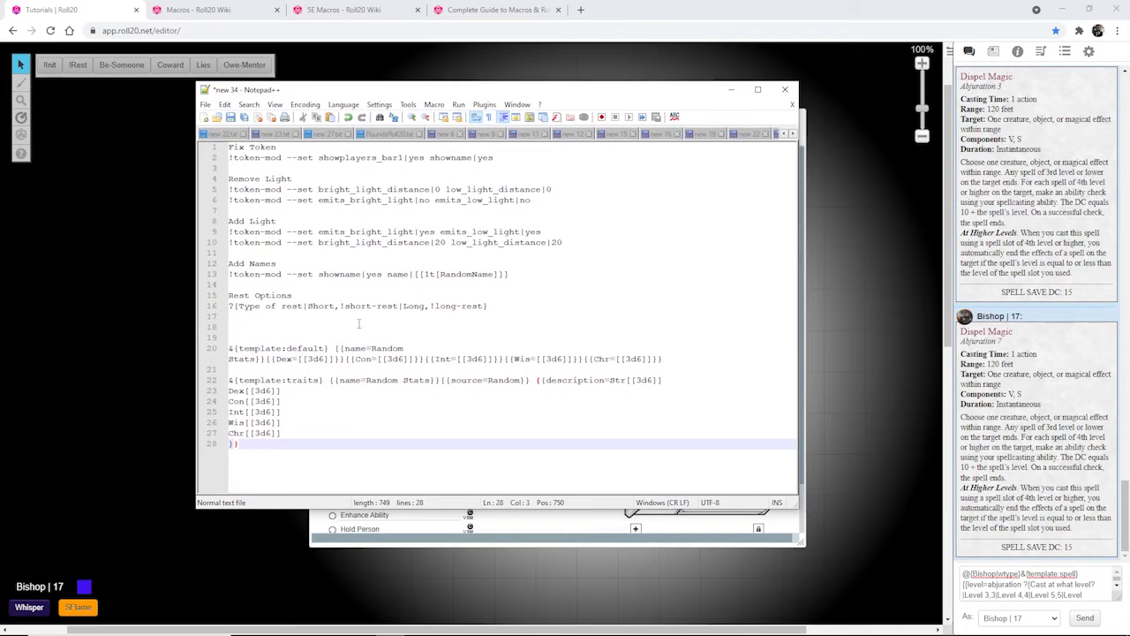
left_click_drag(664, 358, 227, 348)
key("ctrl+c")
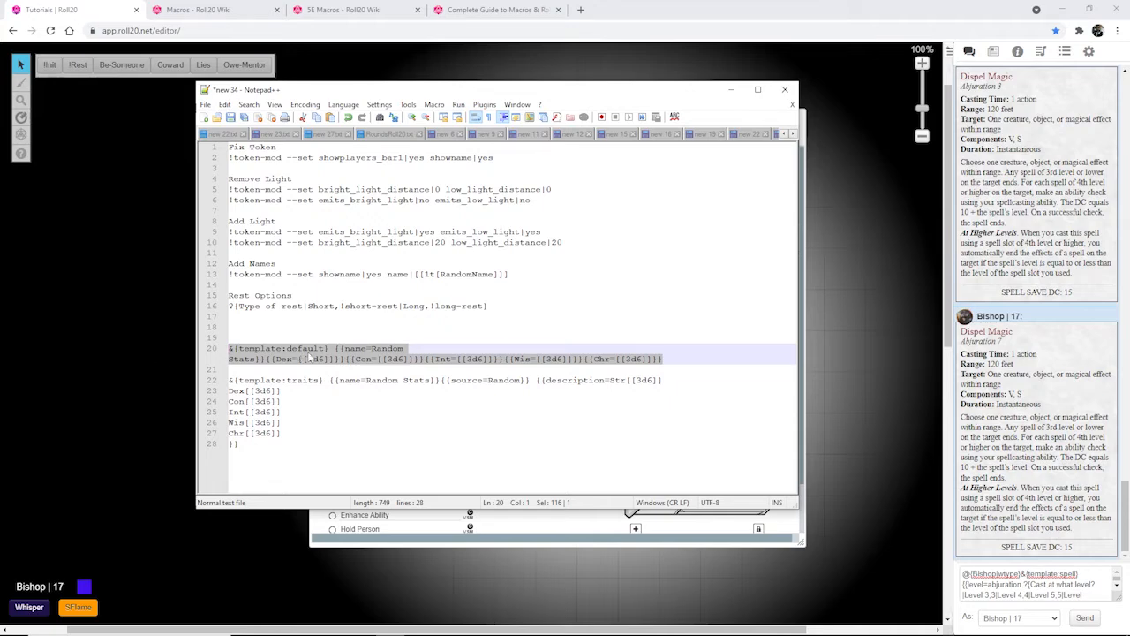
- Return to Roll20, replace the chat input's text with the copied Random Stats command and send it
key("alt+Tab")
key("ctrl+s")
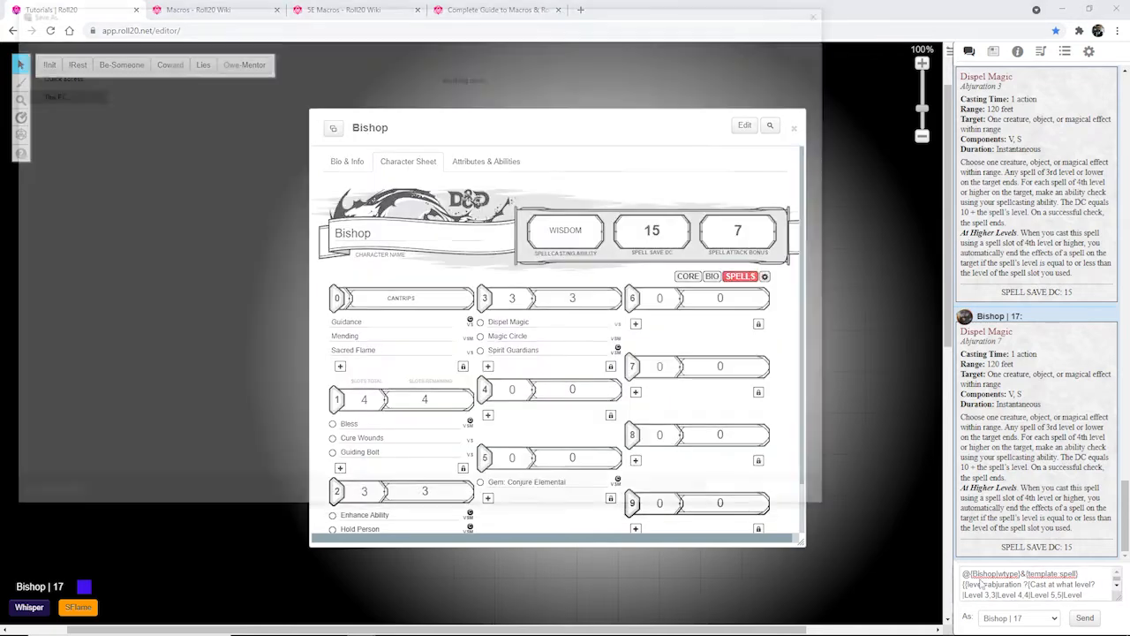
left_click(800, 497)
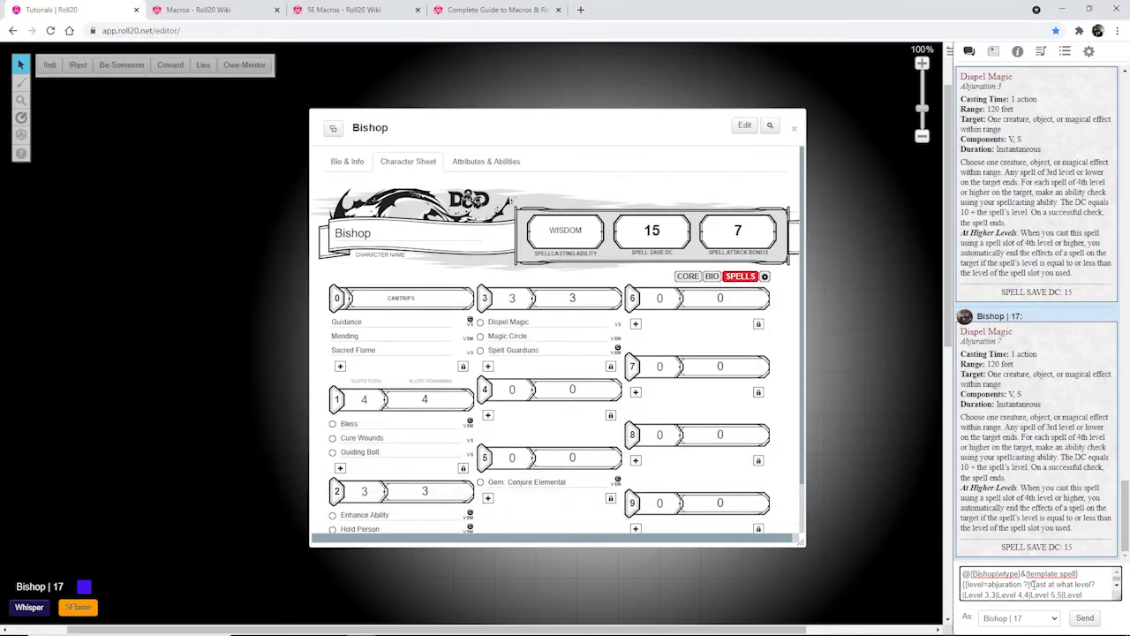
key("ctrl+a")
key("BackSpace")
key("ctrl+v")
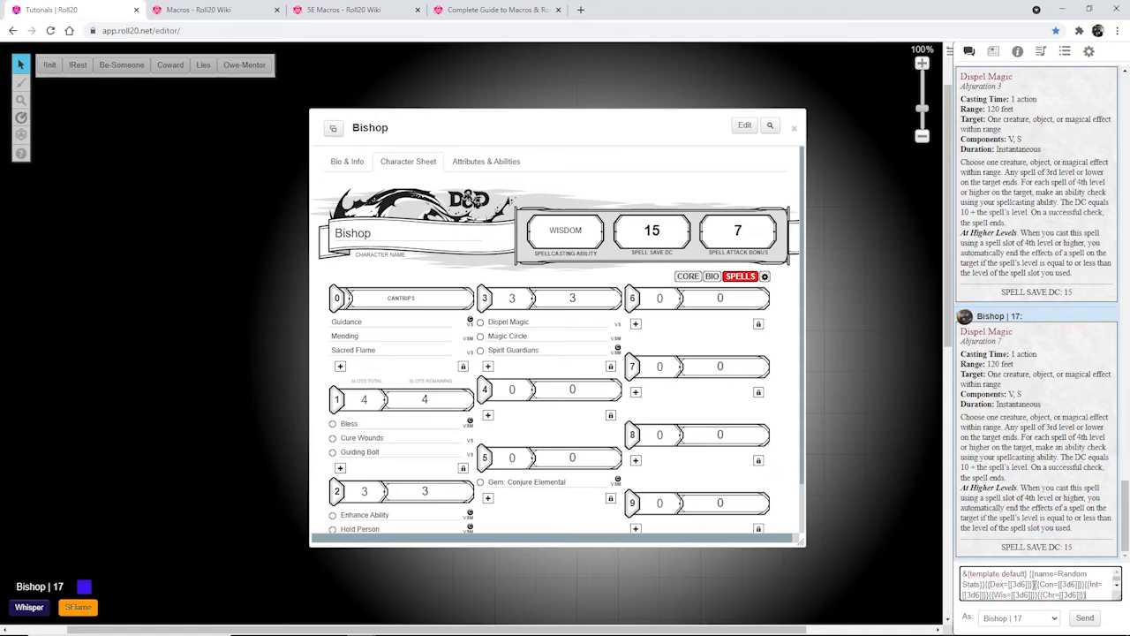
key("Return")
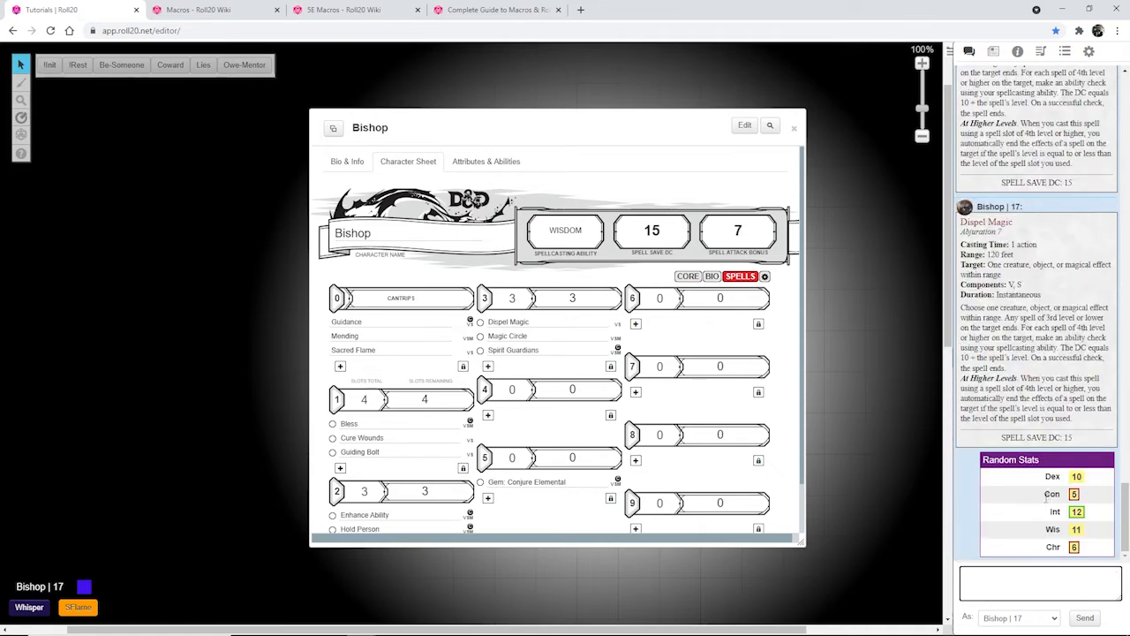
- Create a new macro with the copied Random Stats command as its action, enlarge the editor, and examine the template, name and roll parts
left_click(1065, 51)
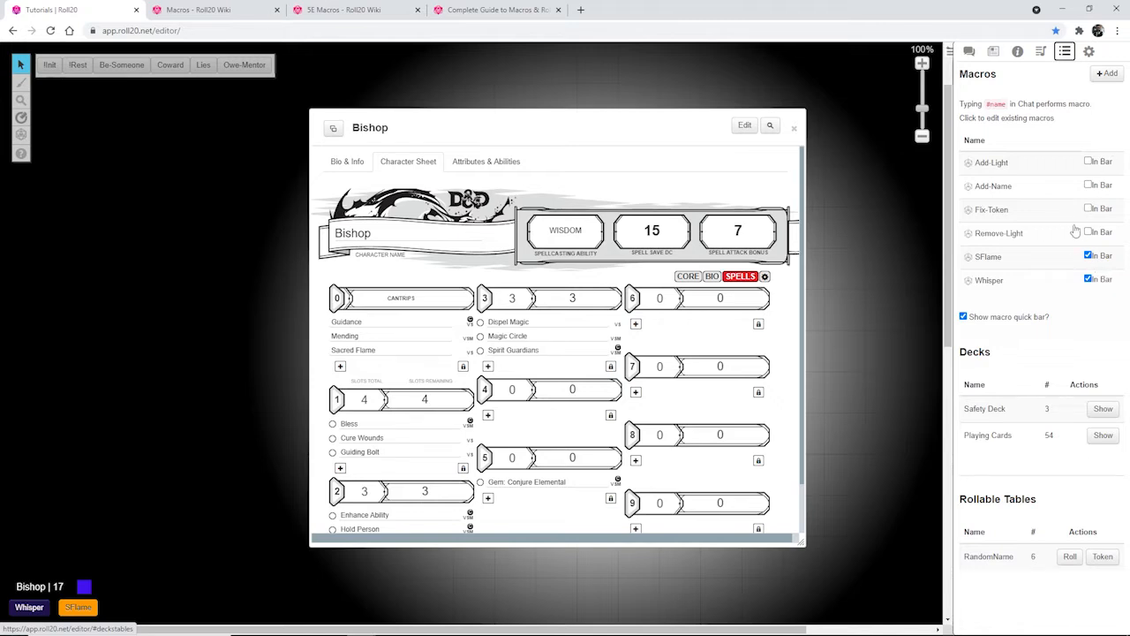
left_click(1107, 74)
left_click(525, 189)
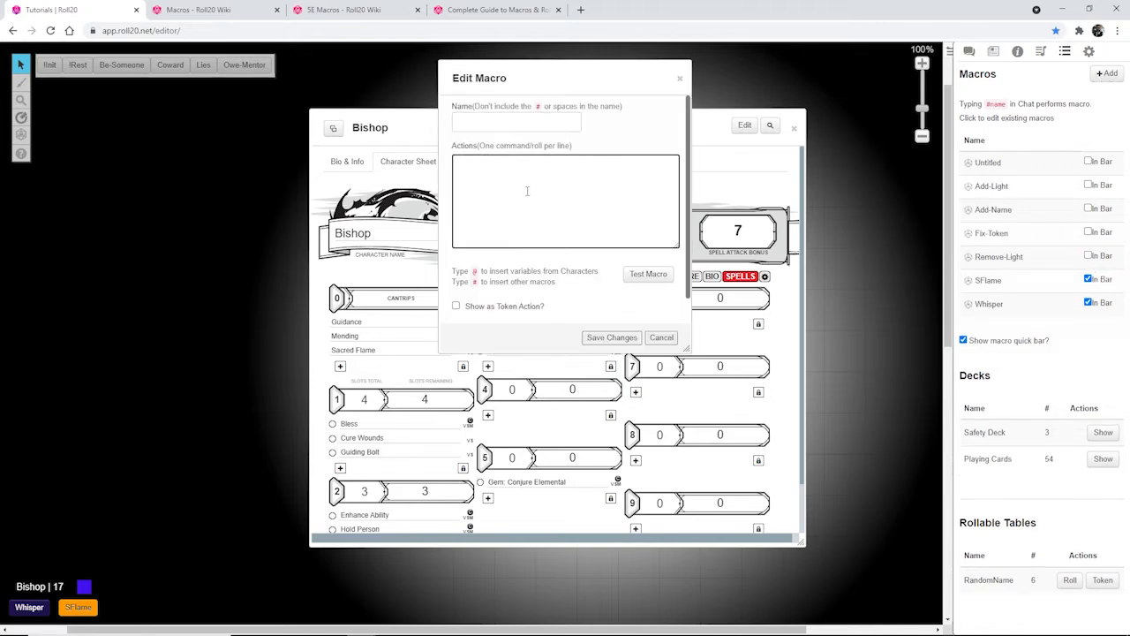
key("ctrl+v")
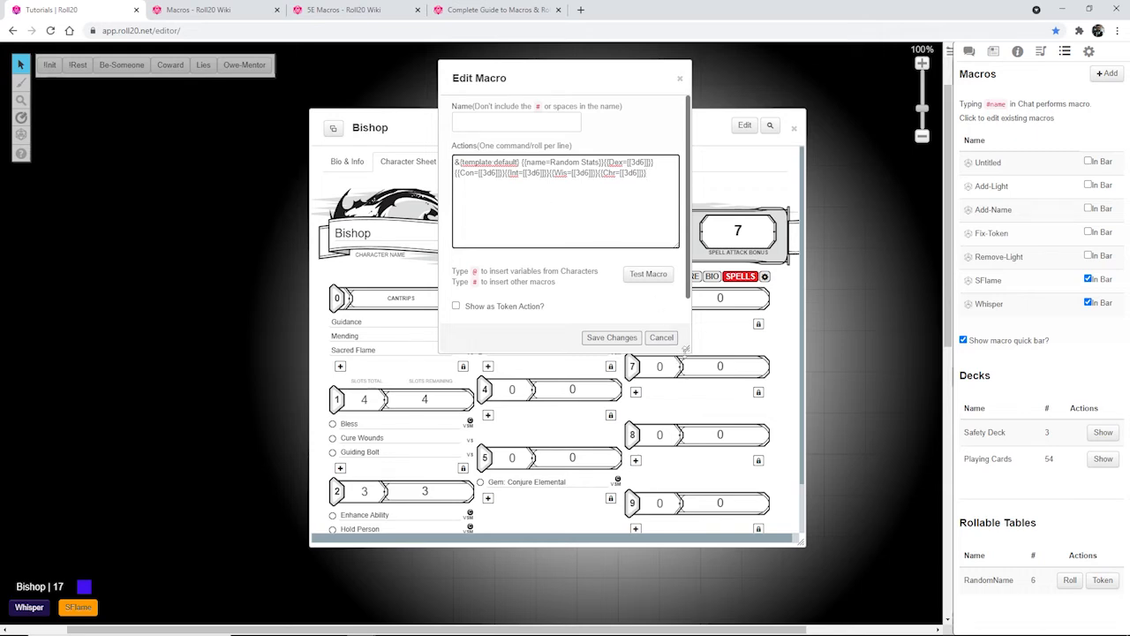
left_click_drag(686, 348, 795, 496)
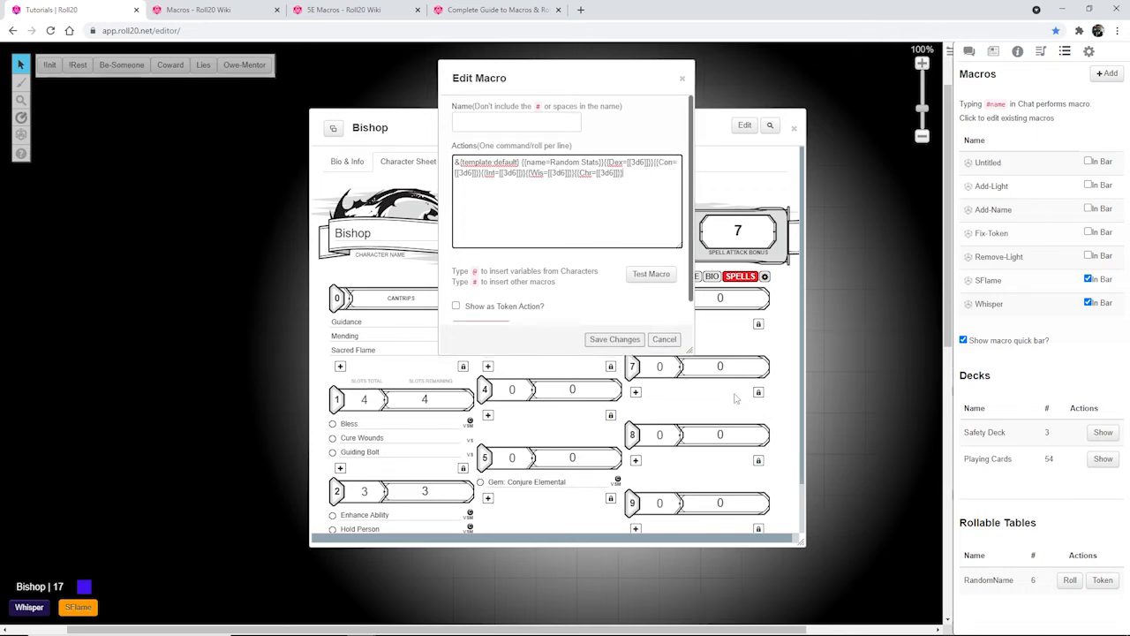
left_click_drag(706, 345, 833, 530)
left_click(789, 456)
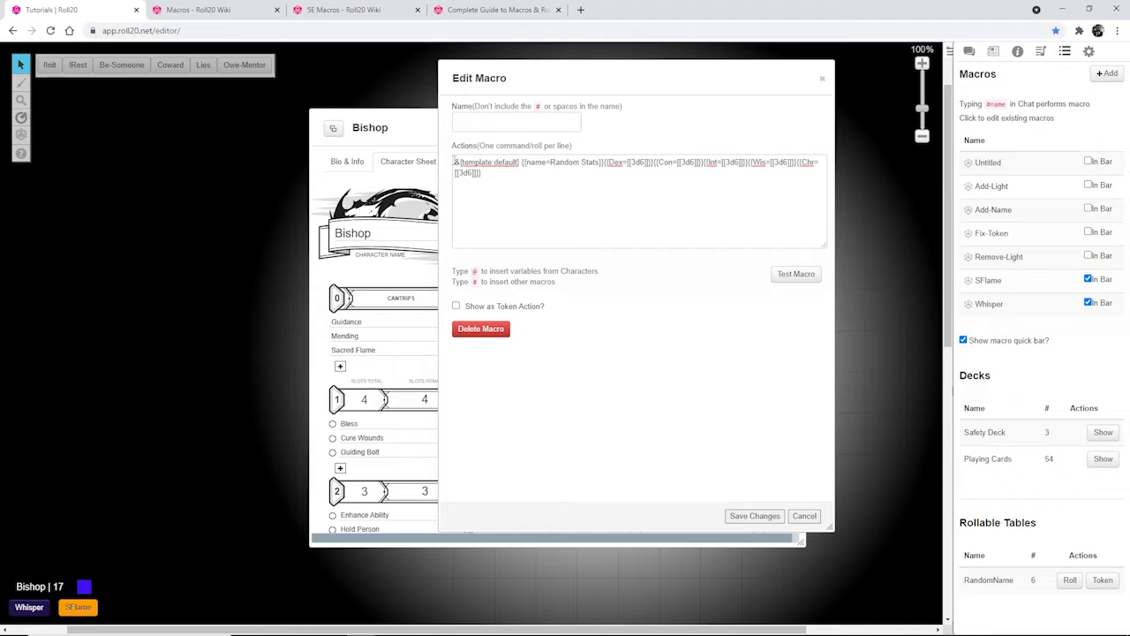
left_click_drag(455, 163, 511, 162)
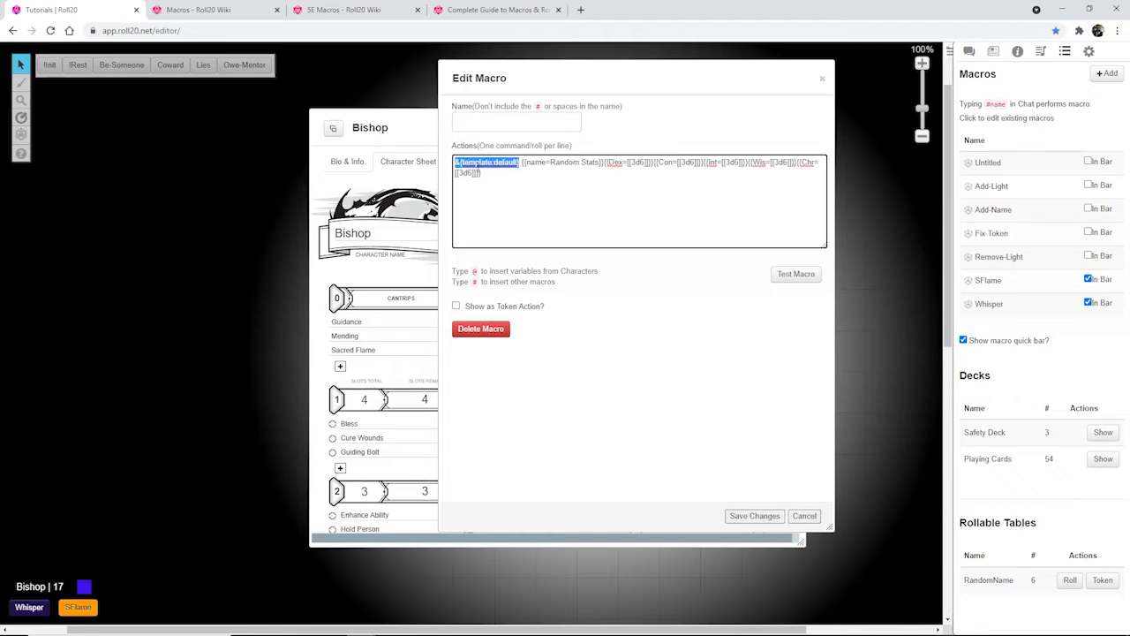
double_click(536, 166)
double_click(564, 163)
left_click(630, 163)
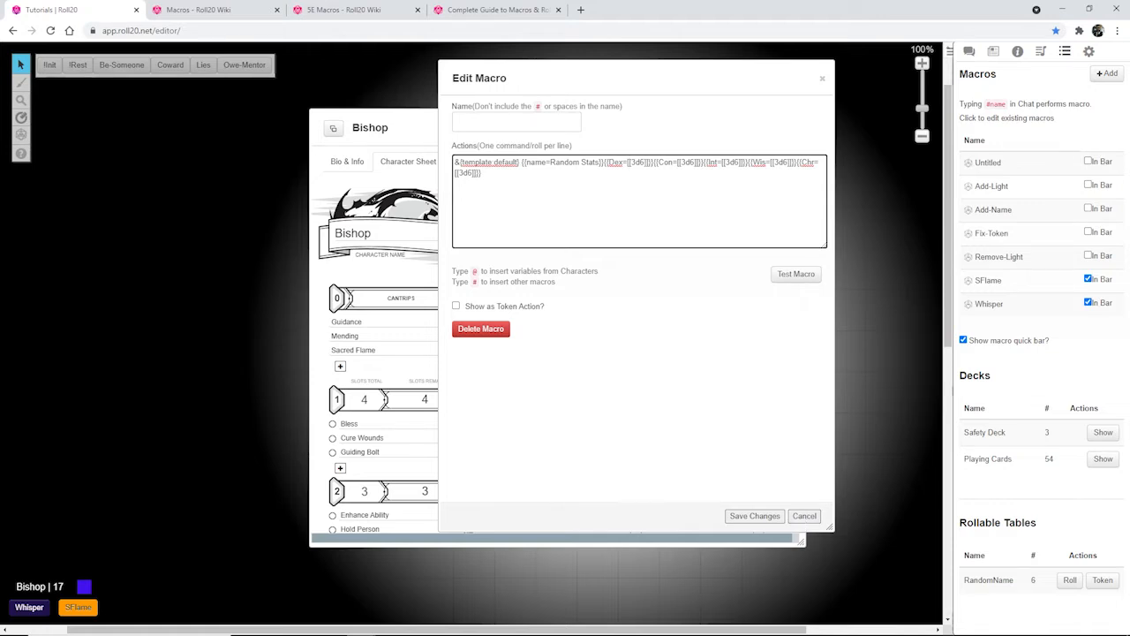
- Switch to Notepad++, copy the multi-line Random Stats command that uses the traits template, and minimize the window
key("alt+Tab")
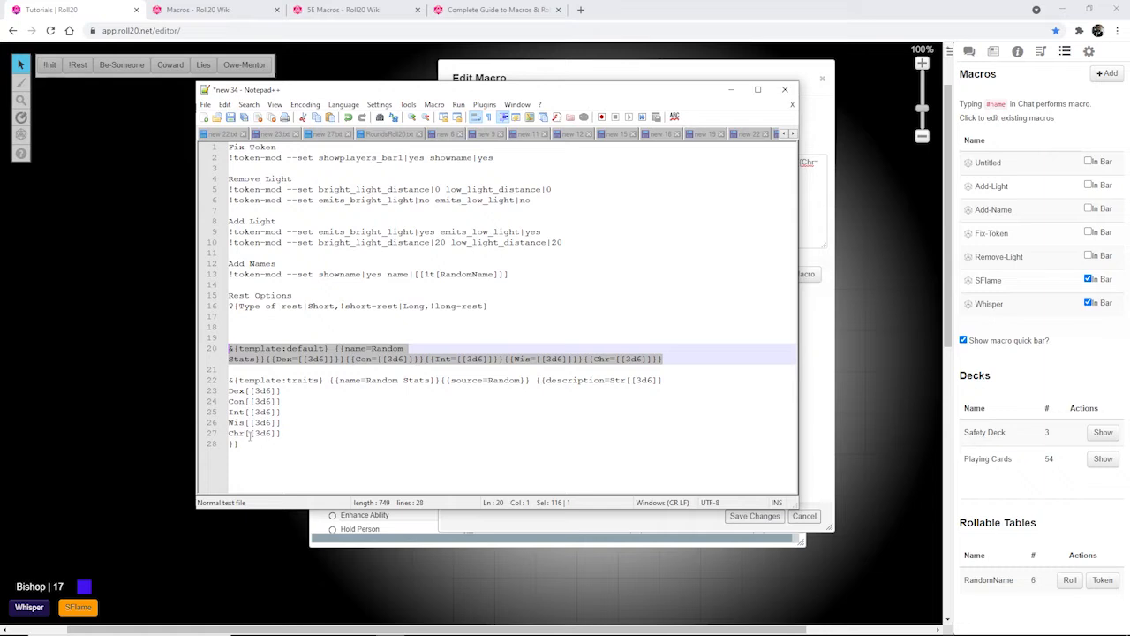
left_click_drag(238, 443, 214, 381)
key("ctrl+c")
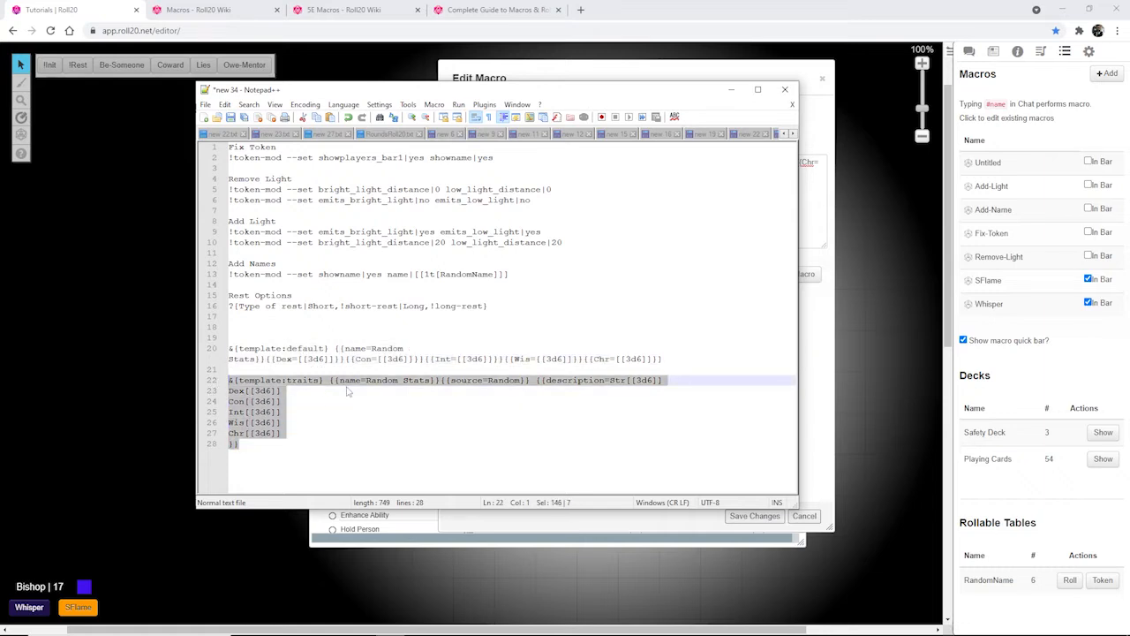
left_click(731, 89)
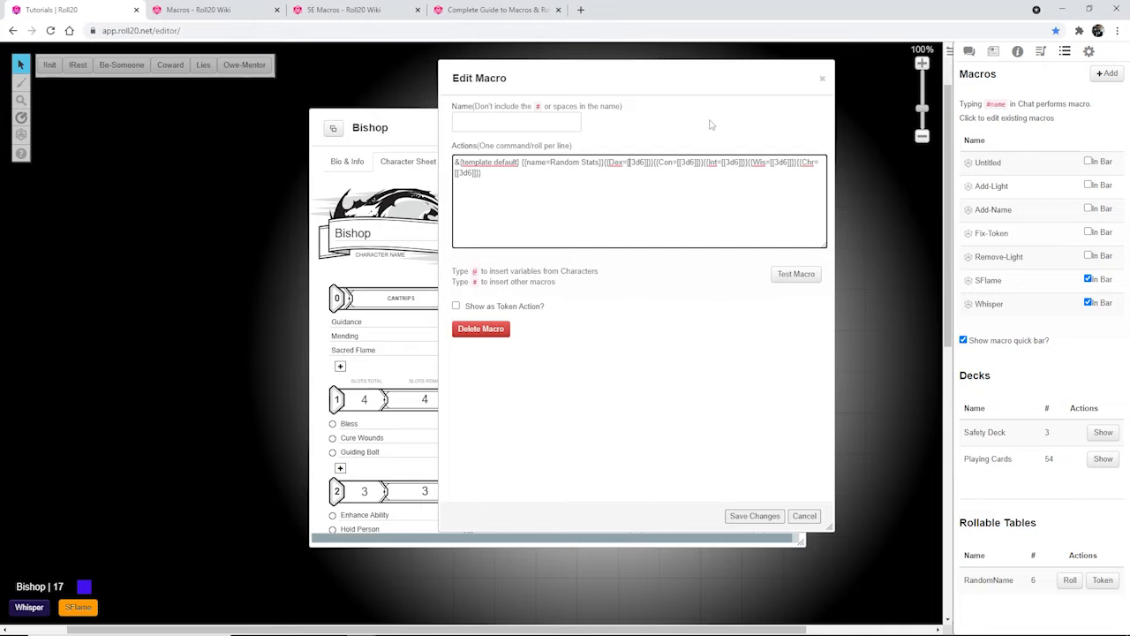
- Replace all of the new macro's actions in Roll20 with the copied traits-template Random Stats command
left_click(419, 130)
left_click(687, 86)
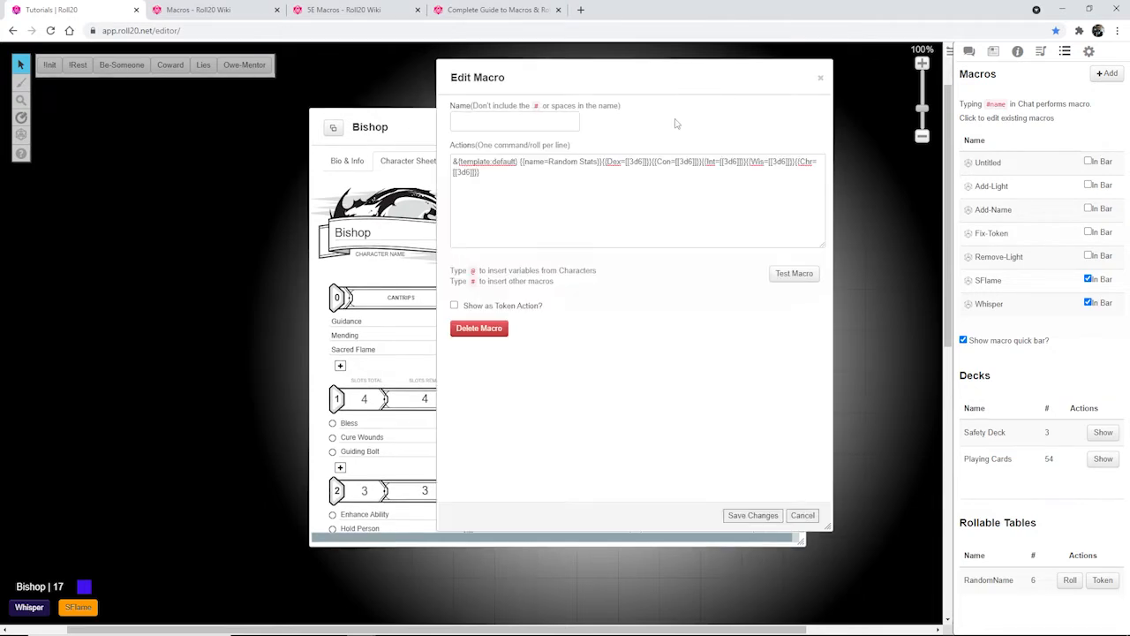
left_click(503, 200)
key("ctrl+a")
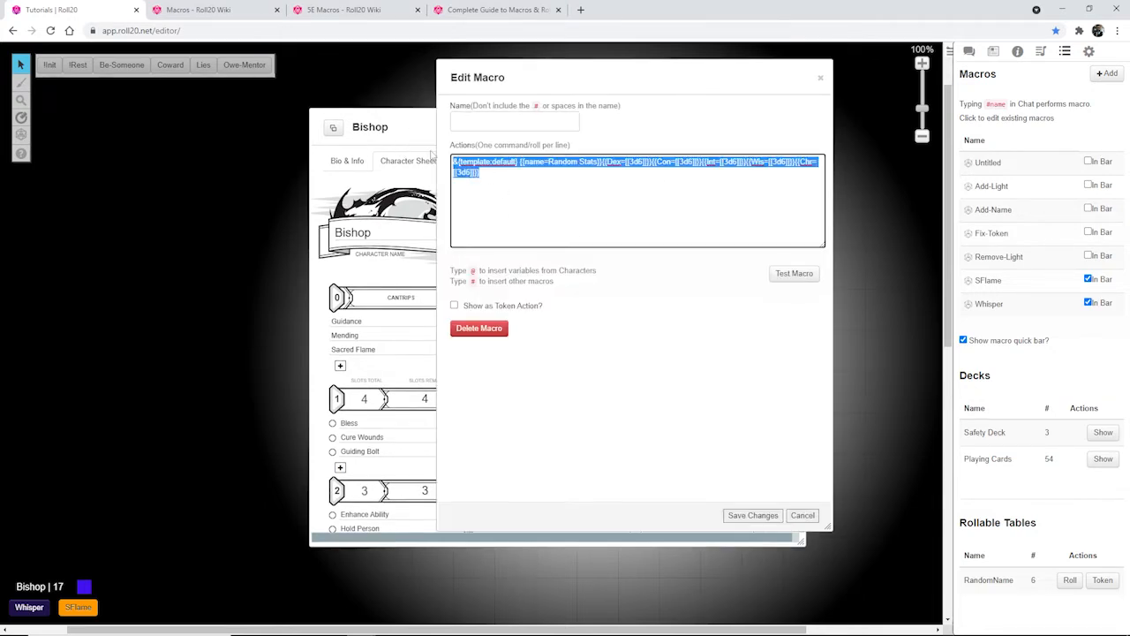
key("ctrl+v")
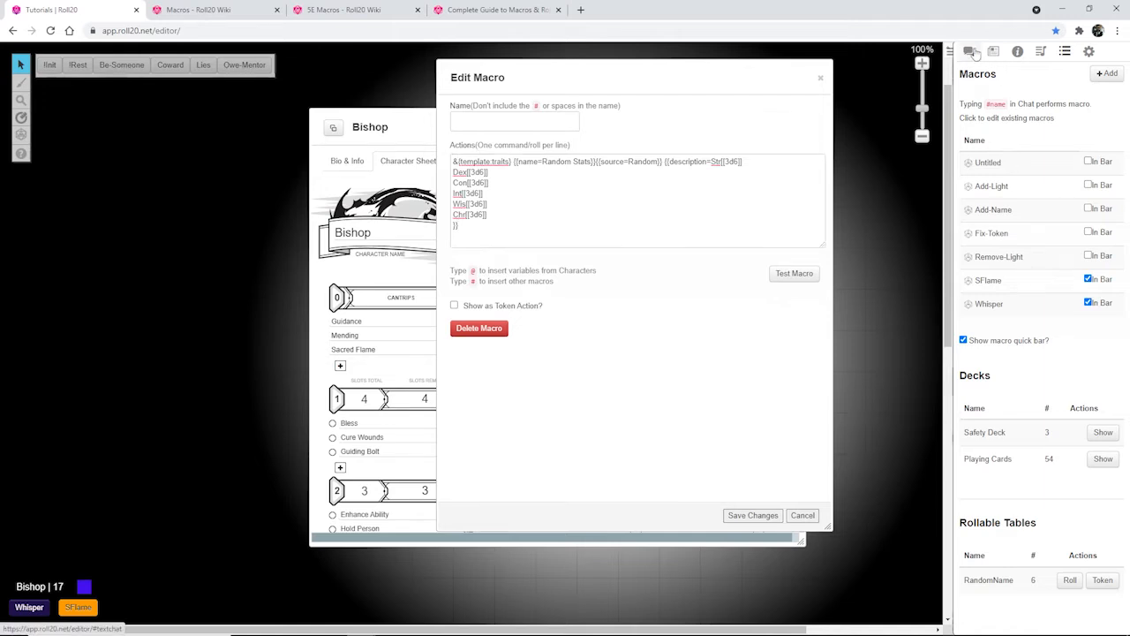
- Show the chat, test the traits-template macro, and close the macro editor without saving
left_click(970, 52)
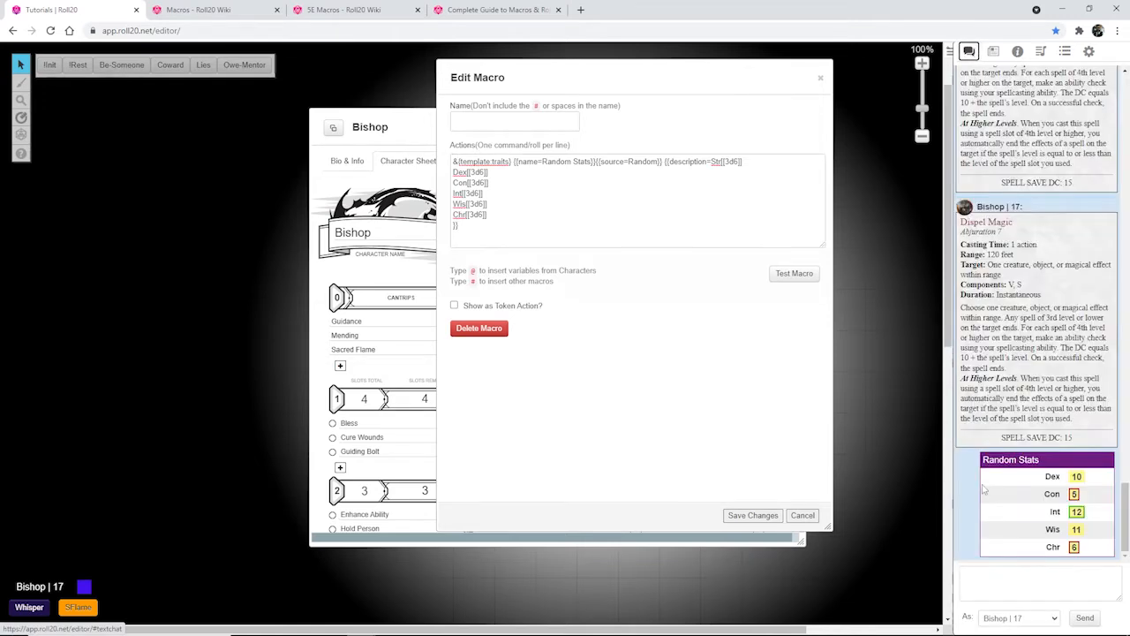
left_click(796, 275)
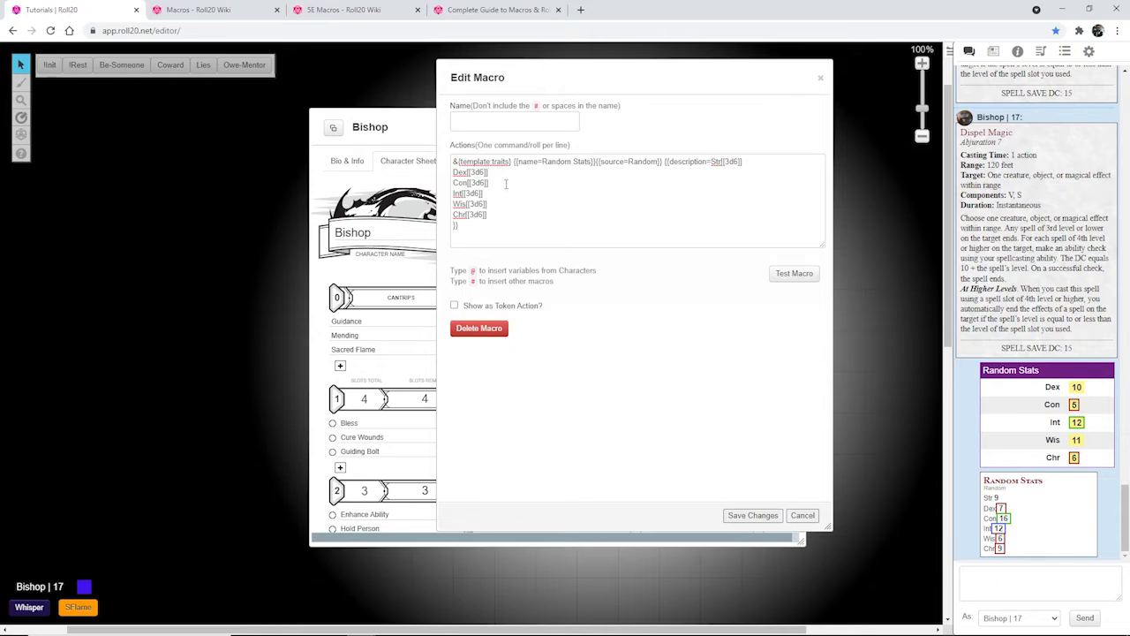
left_click(802, 517)
- Open the core page of Bishop's character sheet and roll the Dagger attack
left_click(687, 275)
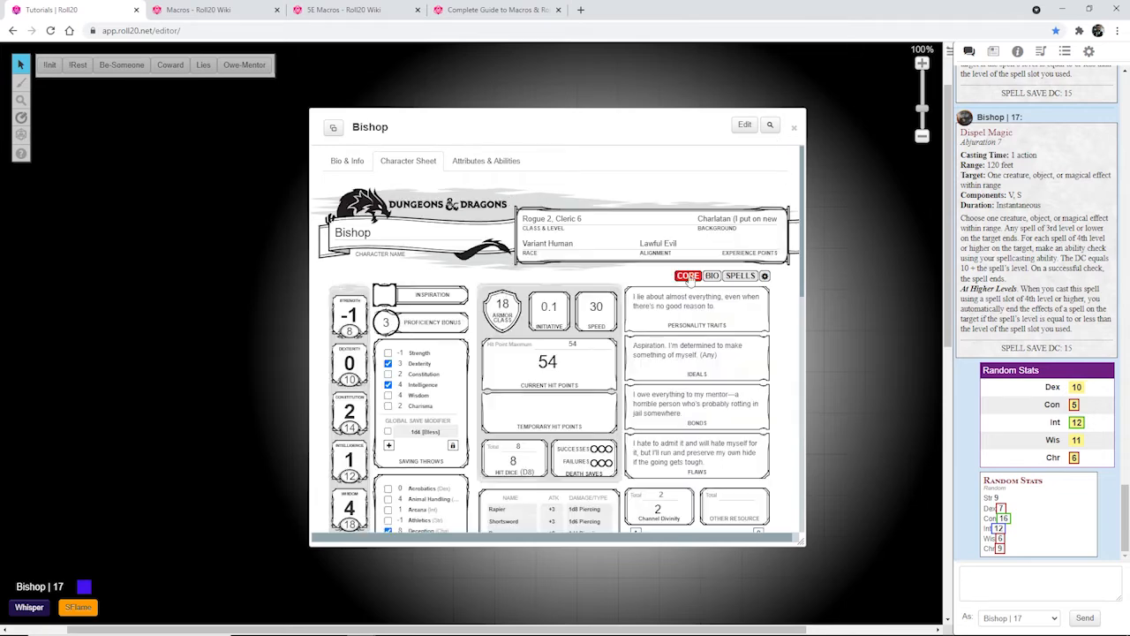
scroll(591, 380, "down", 1)
scroll(591, 380, "down", 3)
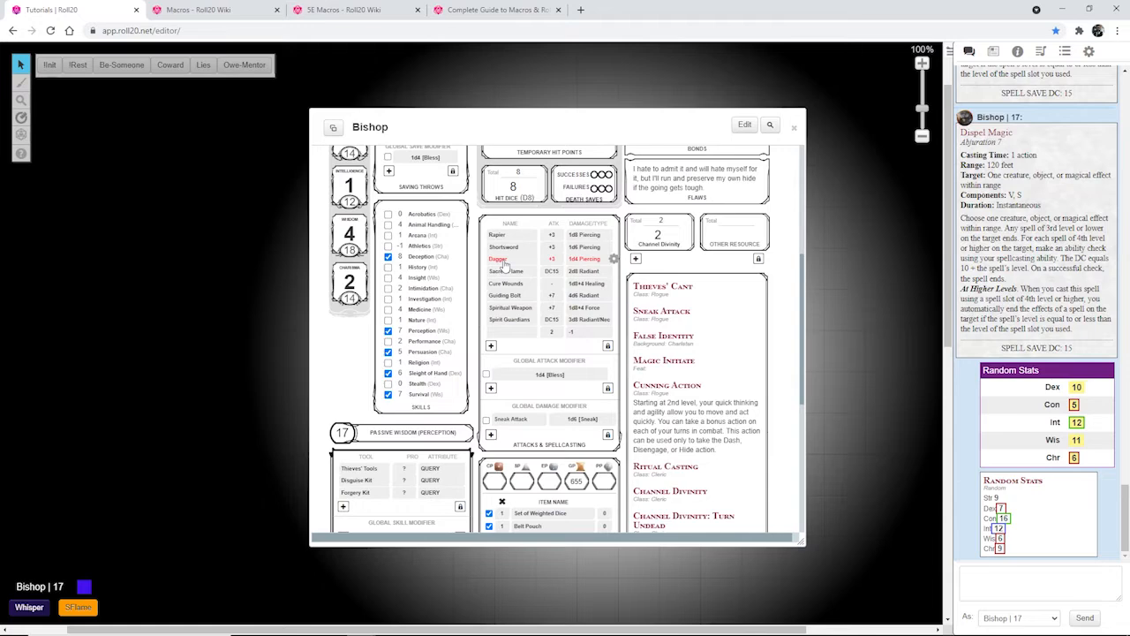
left_click(502, 261)
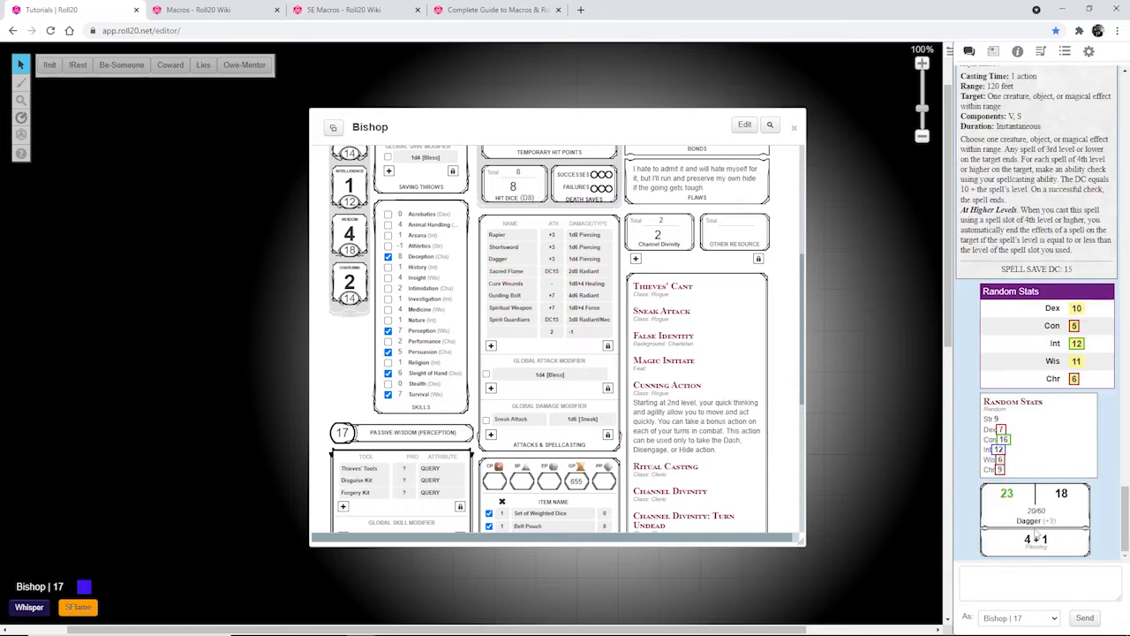
- Recall the last Dagger roll command in the chat input and copy its entire text
left_click(1031, 584)
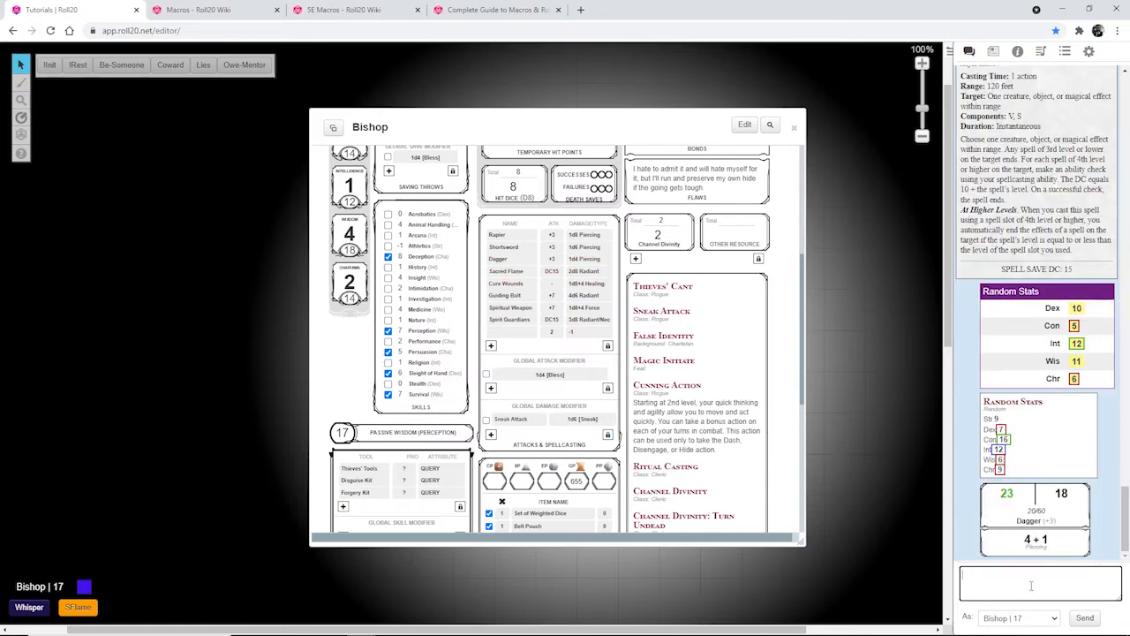
key("Up")
key("ctrl+a")
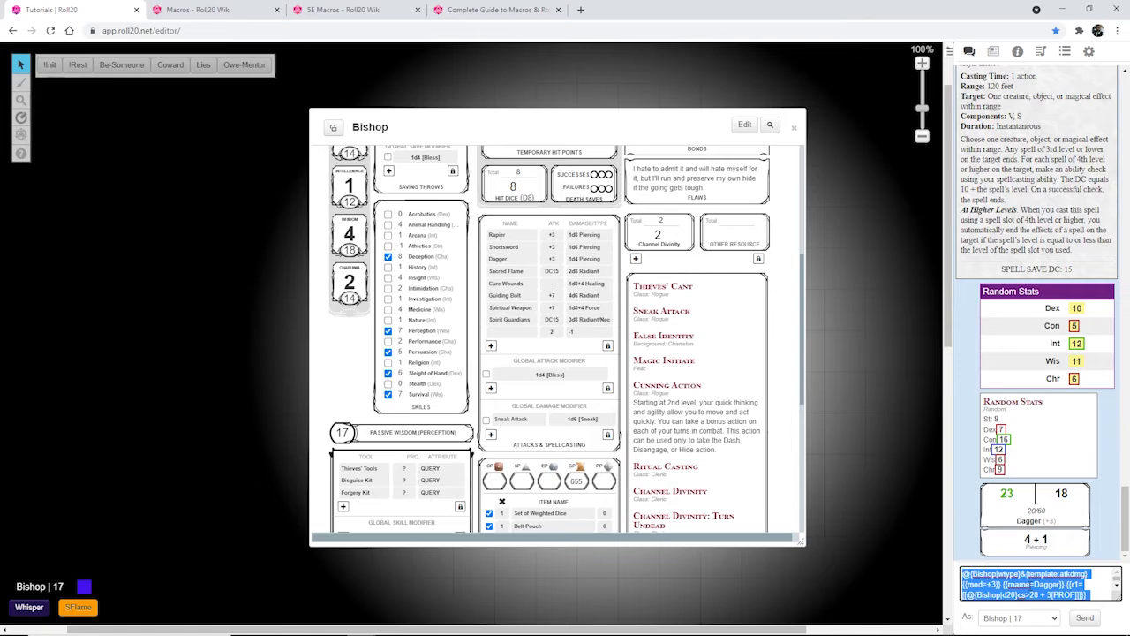
- Paste the copied Dagger command into the Untitled macro's actions and discard the edit
left_click(1066, 52)
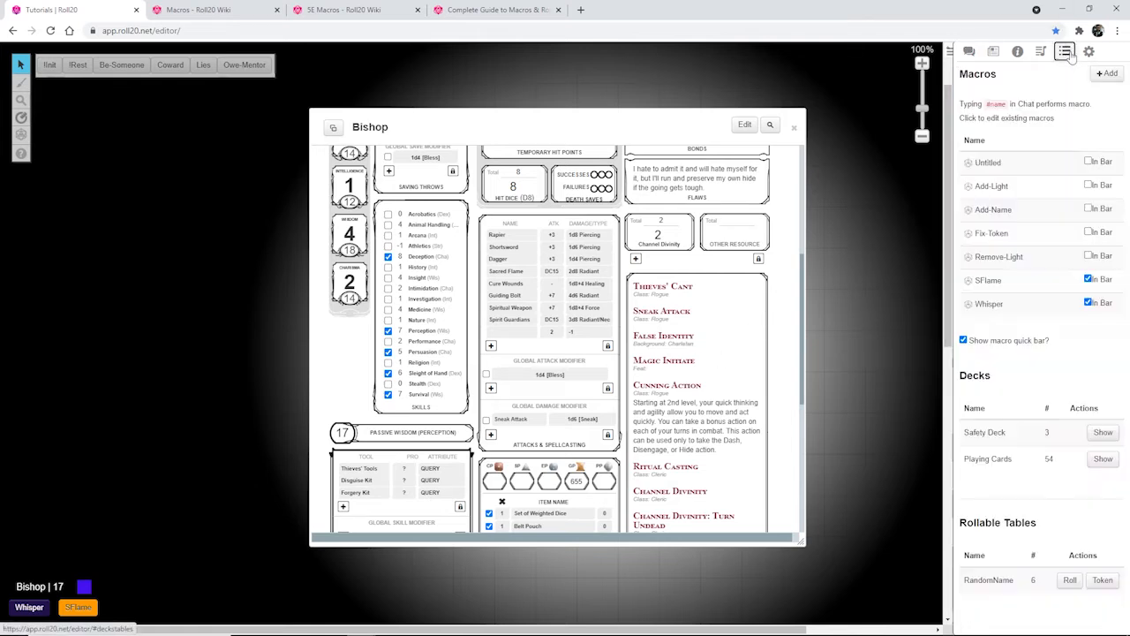
left_click(1006, 165)
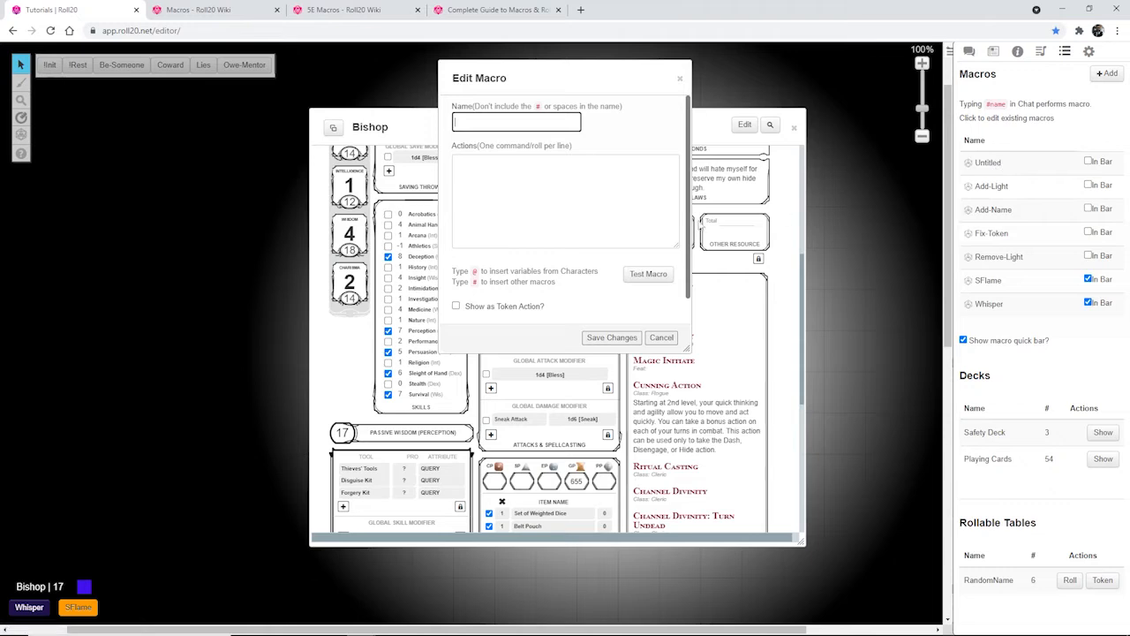
left_click(617, 208)
key("ctrl+v")
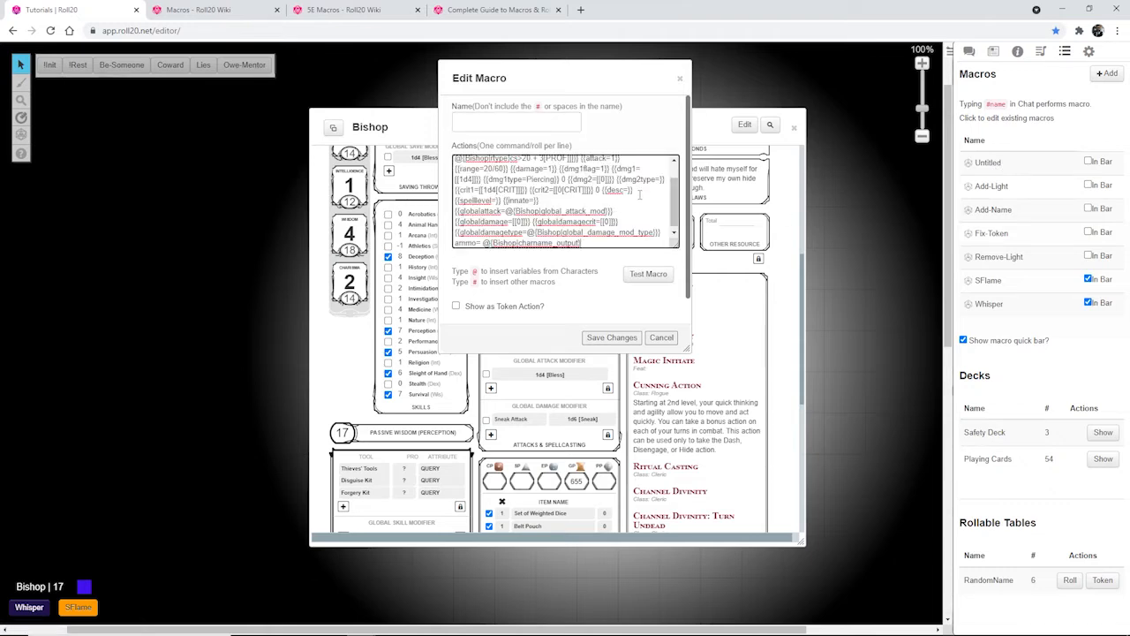
left_click(661, 337)
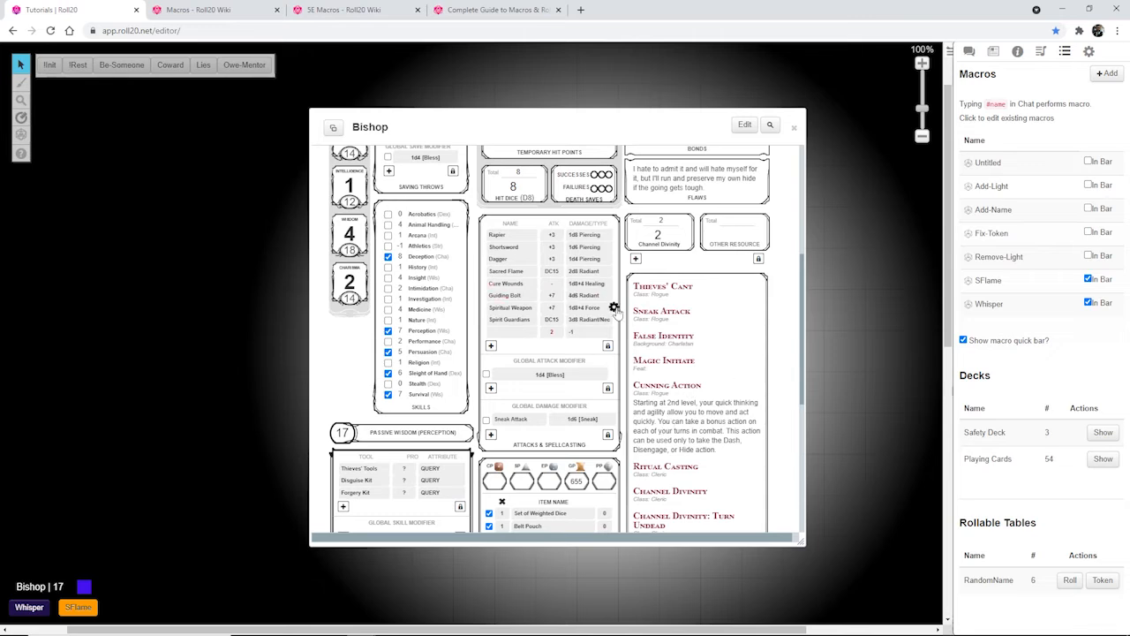
- Delete the unnamed attack row from Bishop's attacks and spellcasting list and lock the list again
left_click(607, 345)
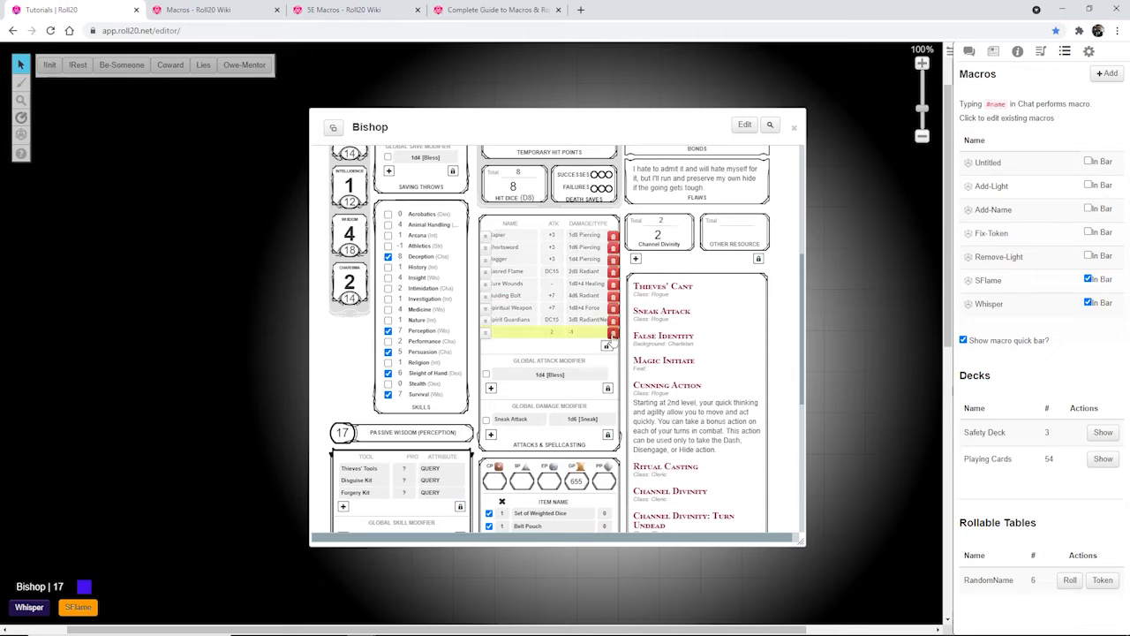
left_click(613, 334)
left_click(607, 334)
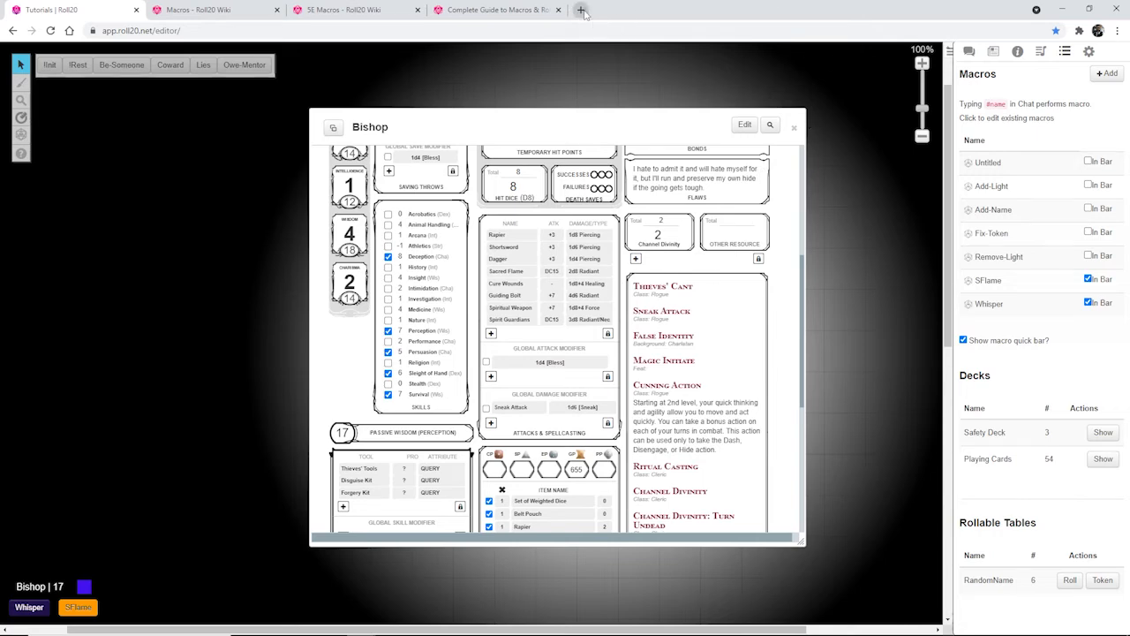
- Search Google for "sacred flame gif" in a new browser tab
left_click(581, 9)
left_click(513, 248)
type("s")
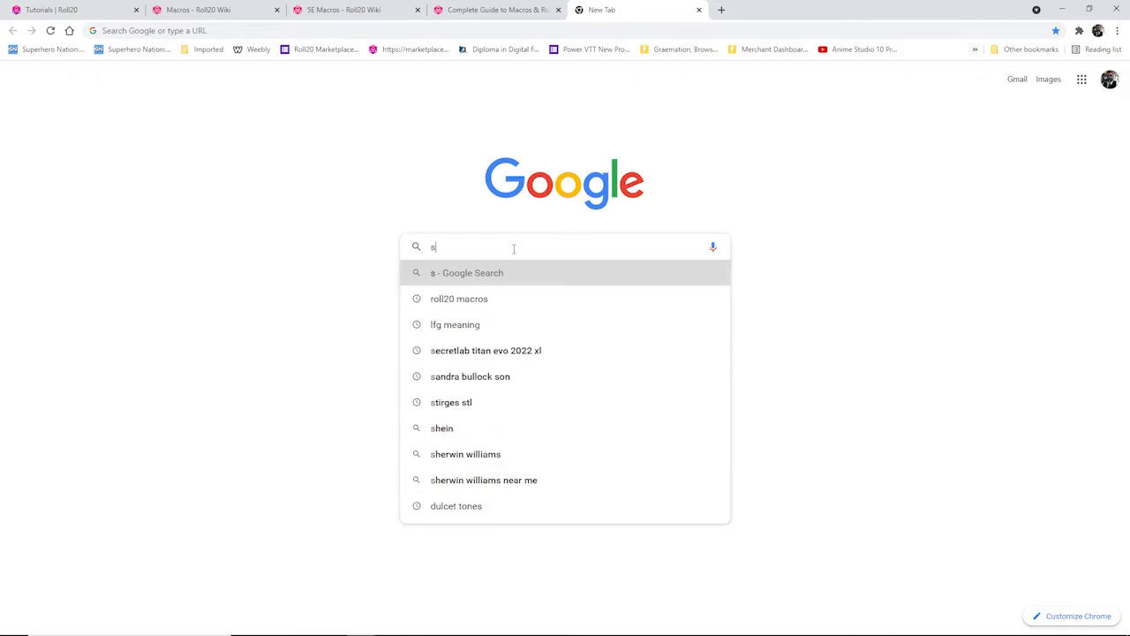
type("acred")
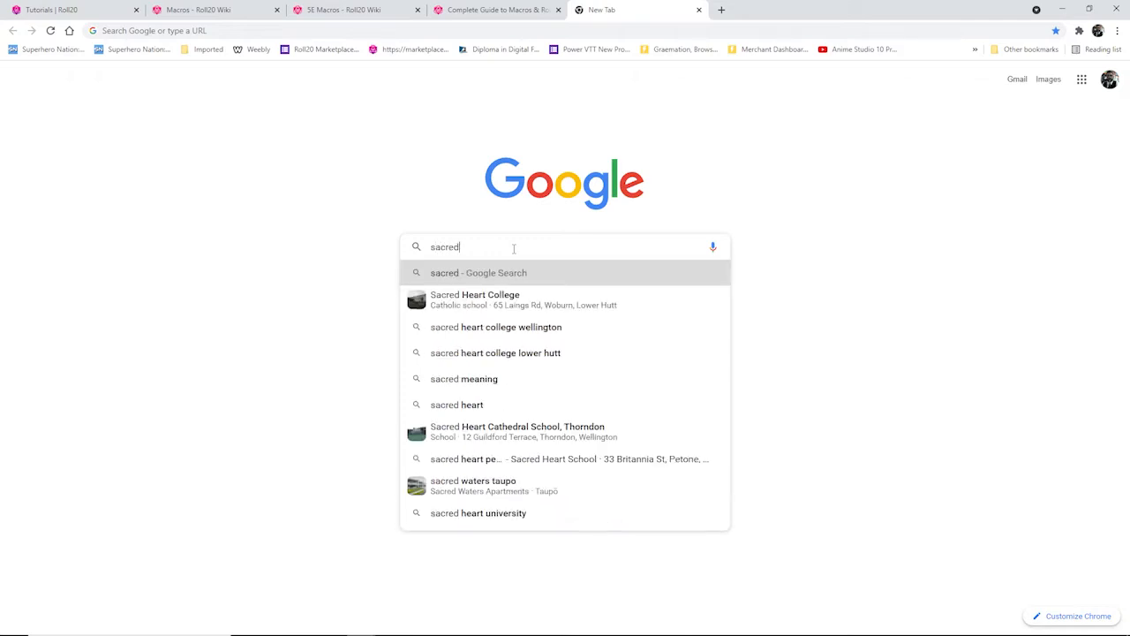
type(" flame")
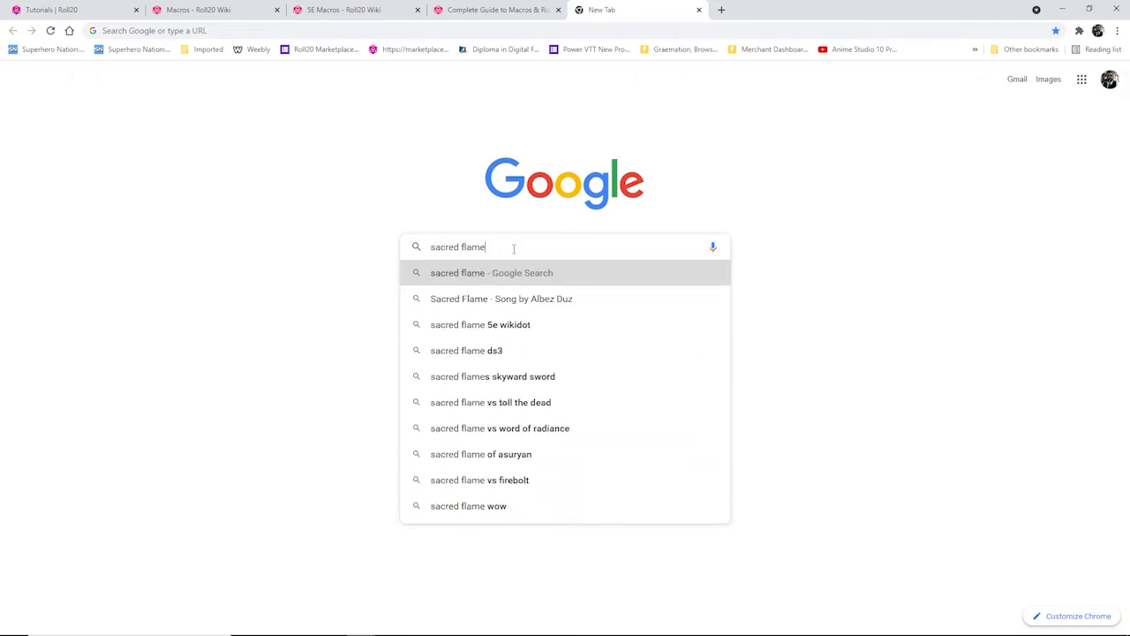
type(" gif")
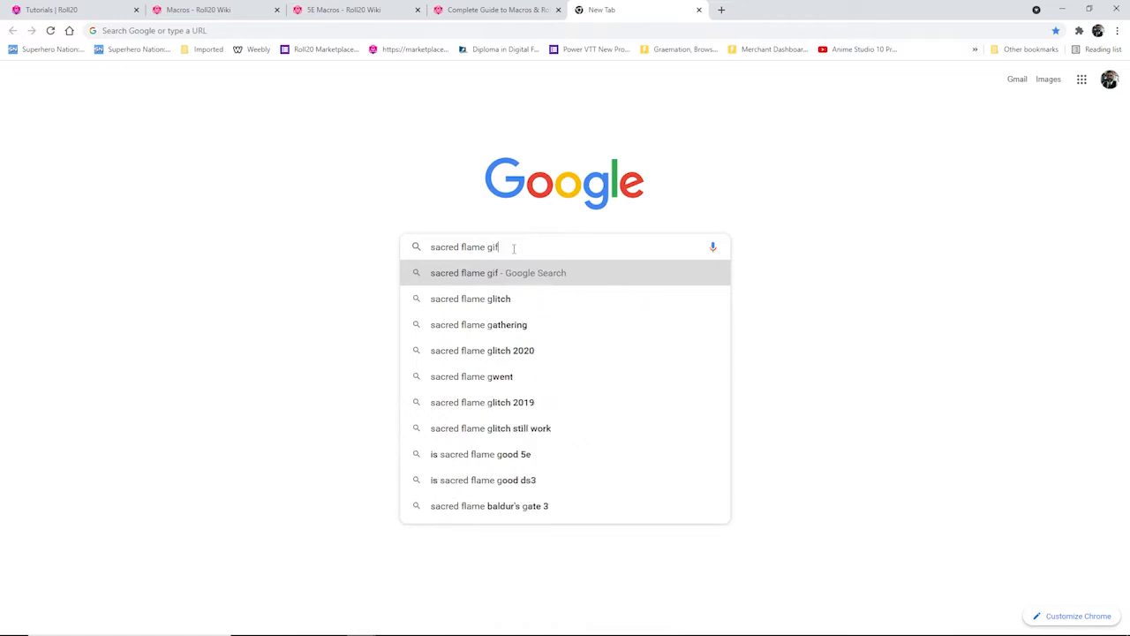
key("Return")
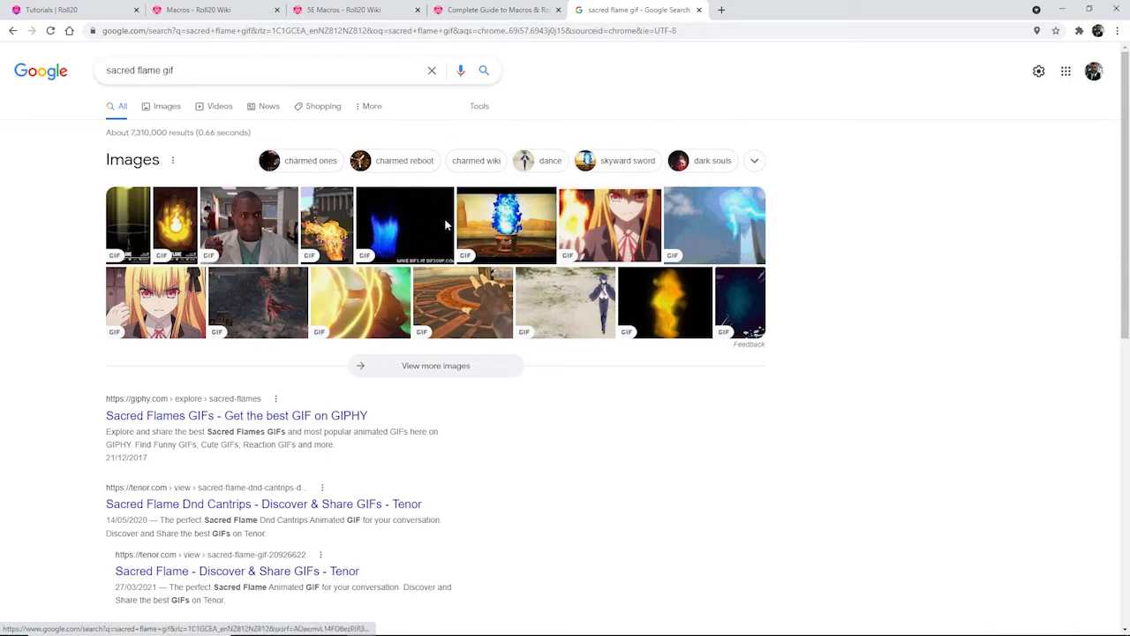
- Preview the Tenor Sacred Flame card GIF from the image results and open the image itself in its own tab
left_click(677, 308)
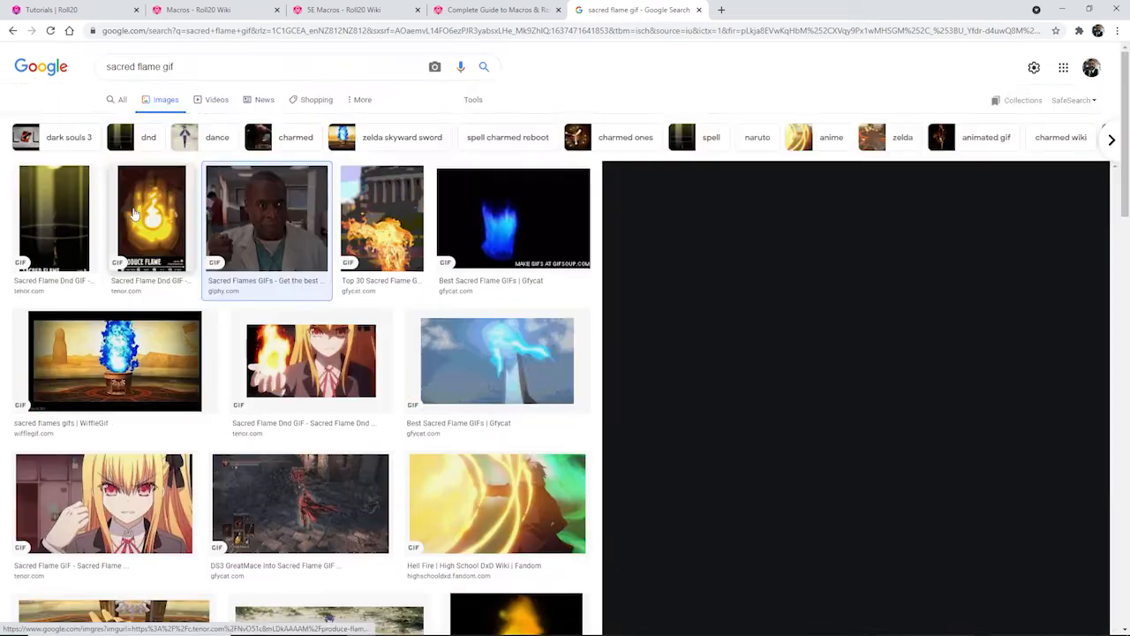
left_click(134, 214)
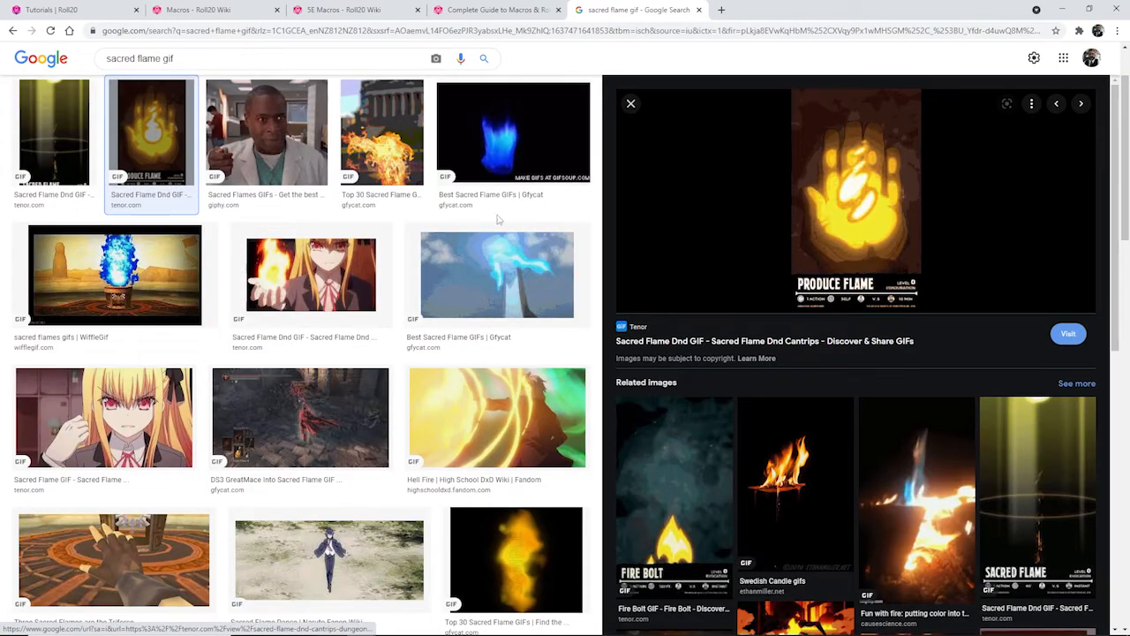
left_click(41, 139)
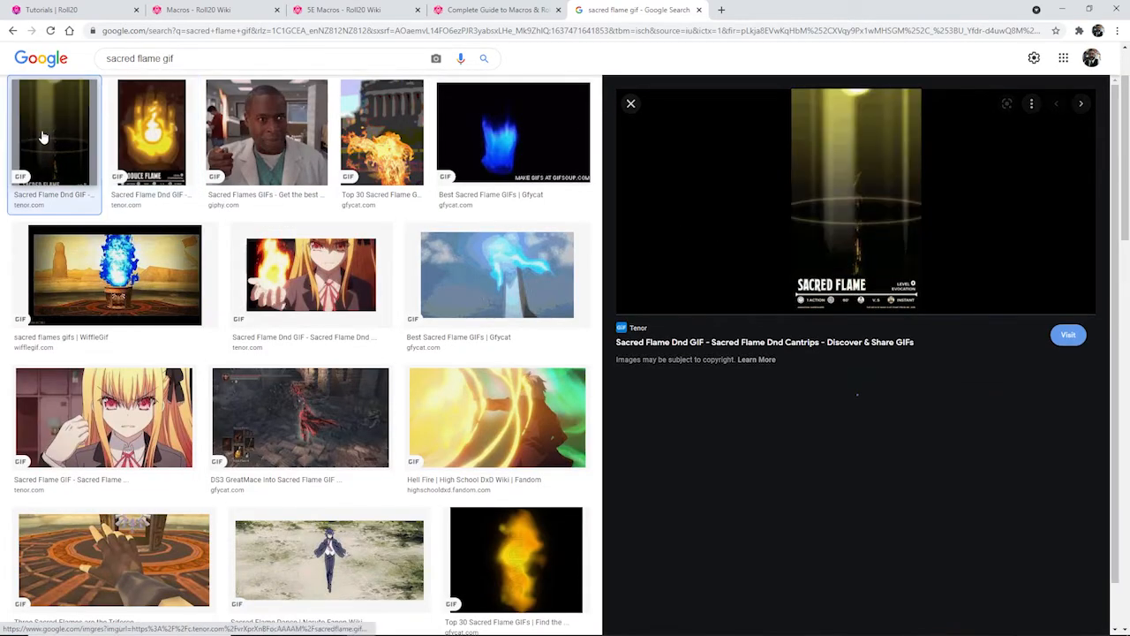
right_click(877, 210)
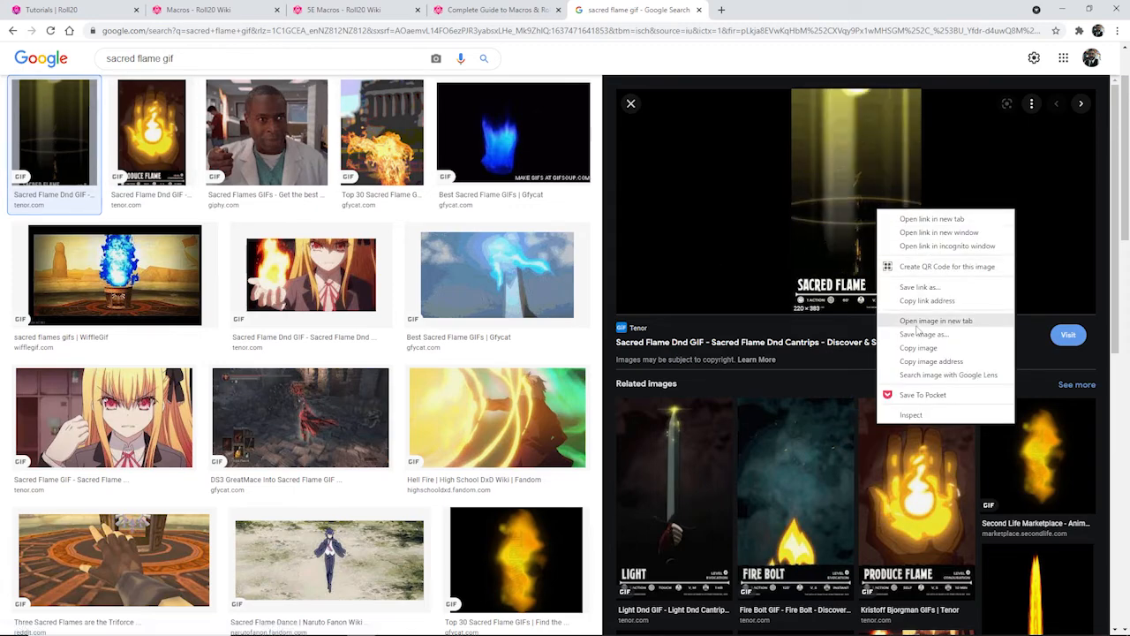
left_click(59, 139)
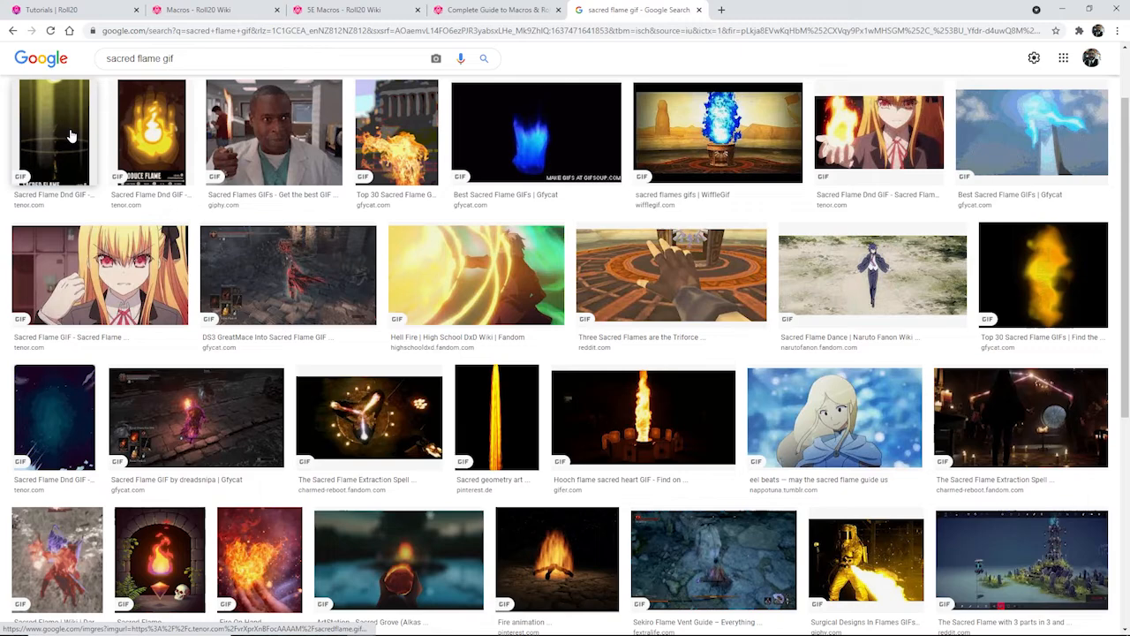
left_click(71, 135)
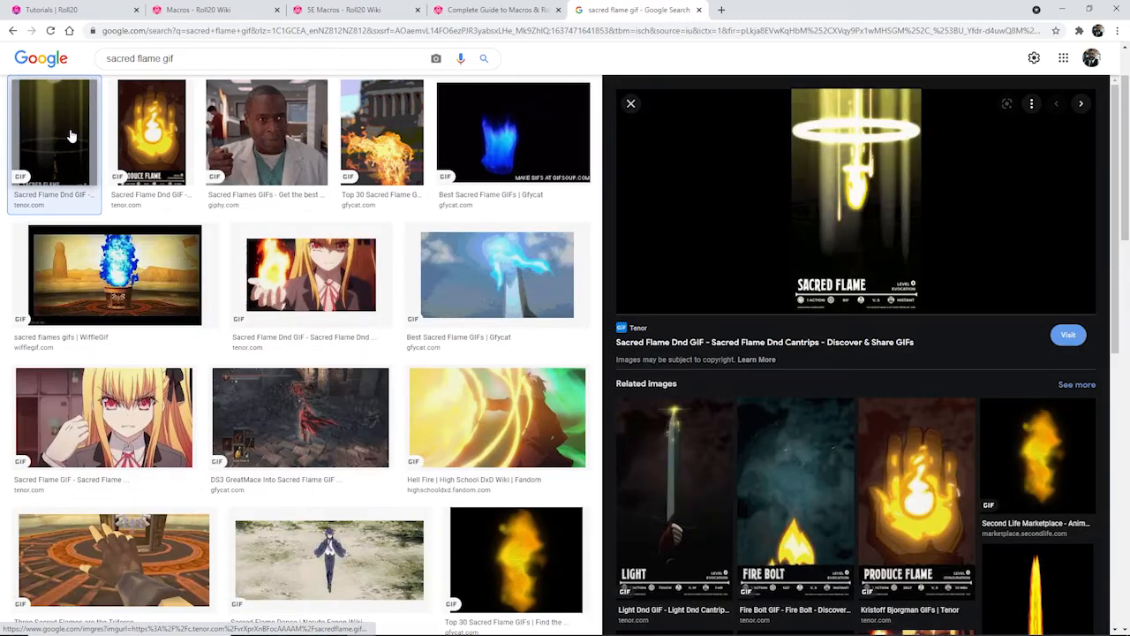
right_click(851, 177)
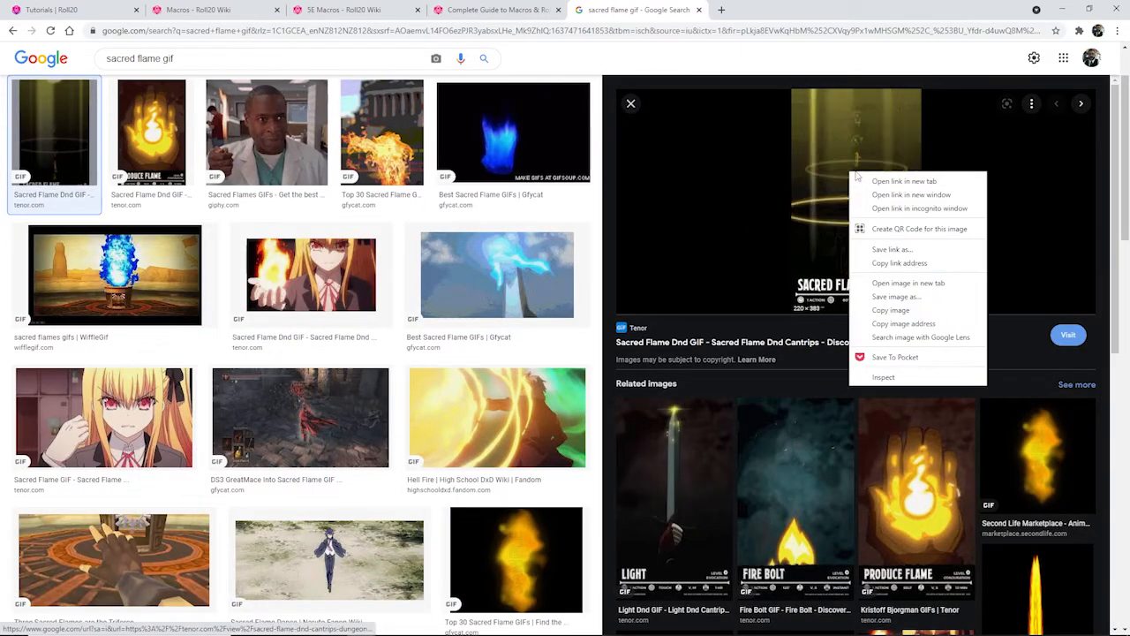
left_click(901, 286)
left_click(757, 13)
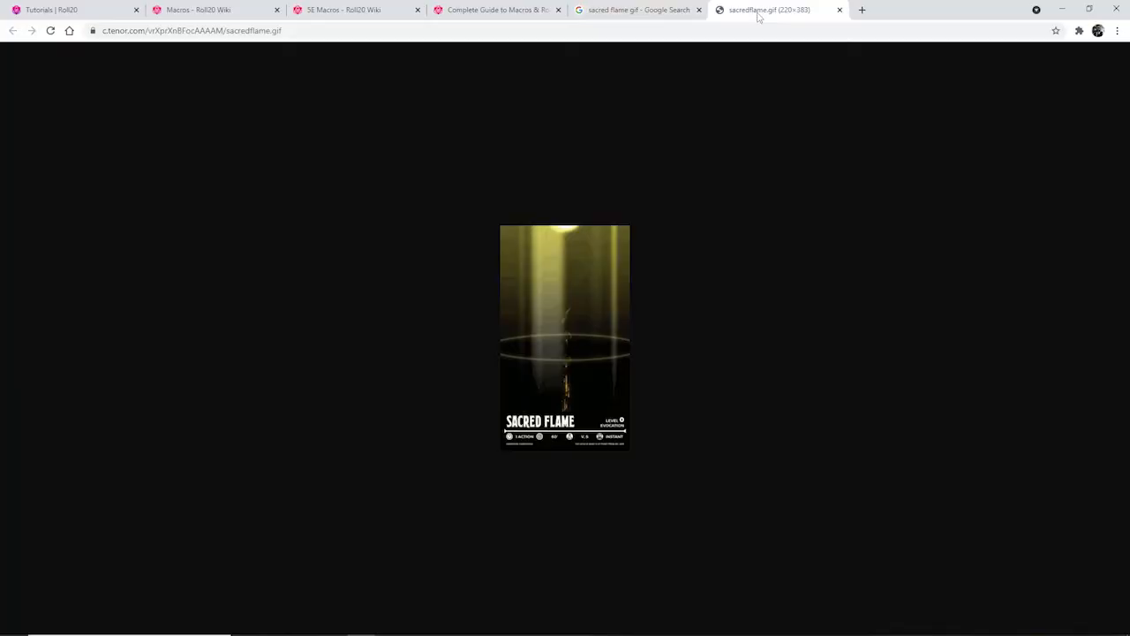
- Copy the image address of sacredflame.gif
right_click(555, 382)
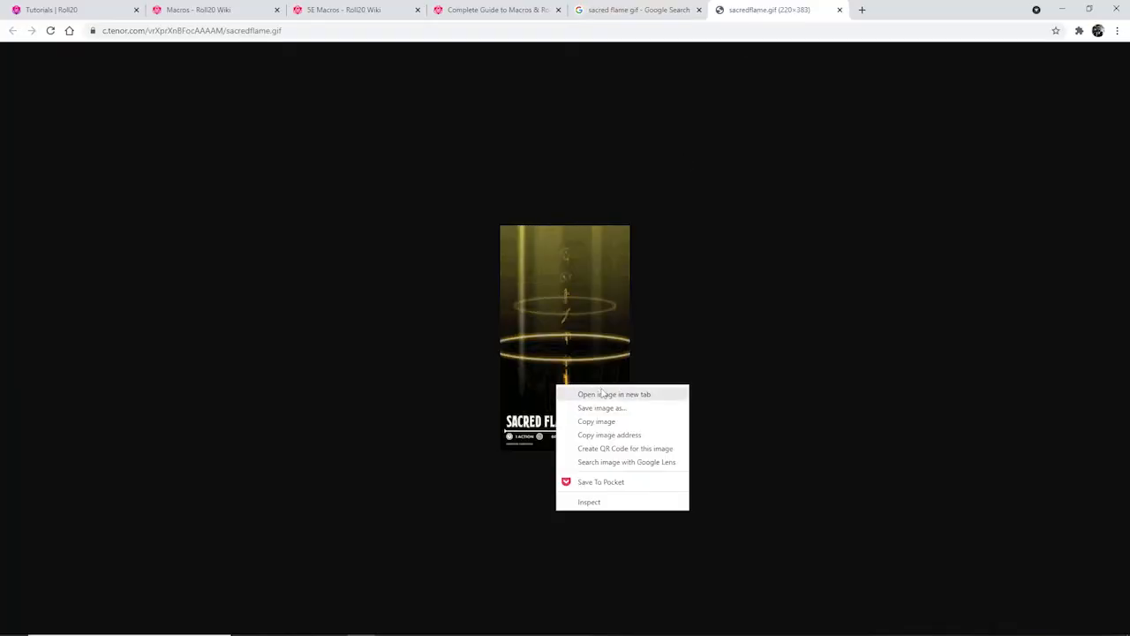
left_click(607, 436)
left_click(562, 30)
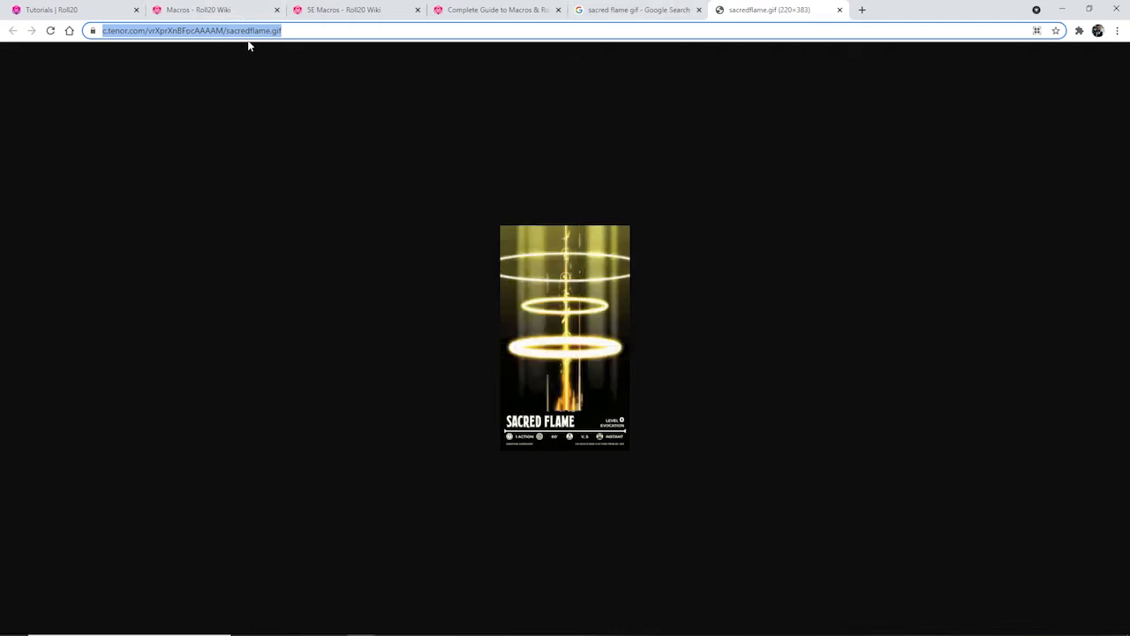
- Back in Roll20, replace the description of Bishop's Sacred Flame attack with a link labelled [anything] followed by the copied sacredflame.gif address in parentheses
left_click(104, 12)
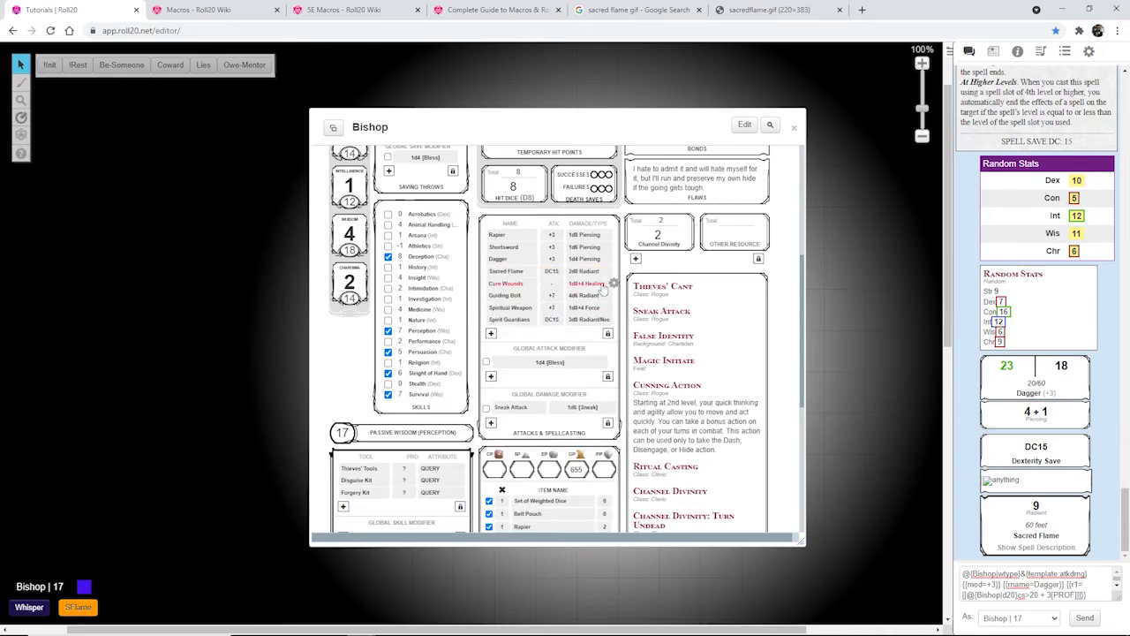
left_click(613, 283)
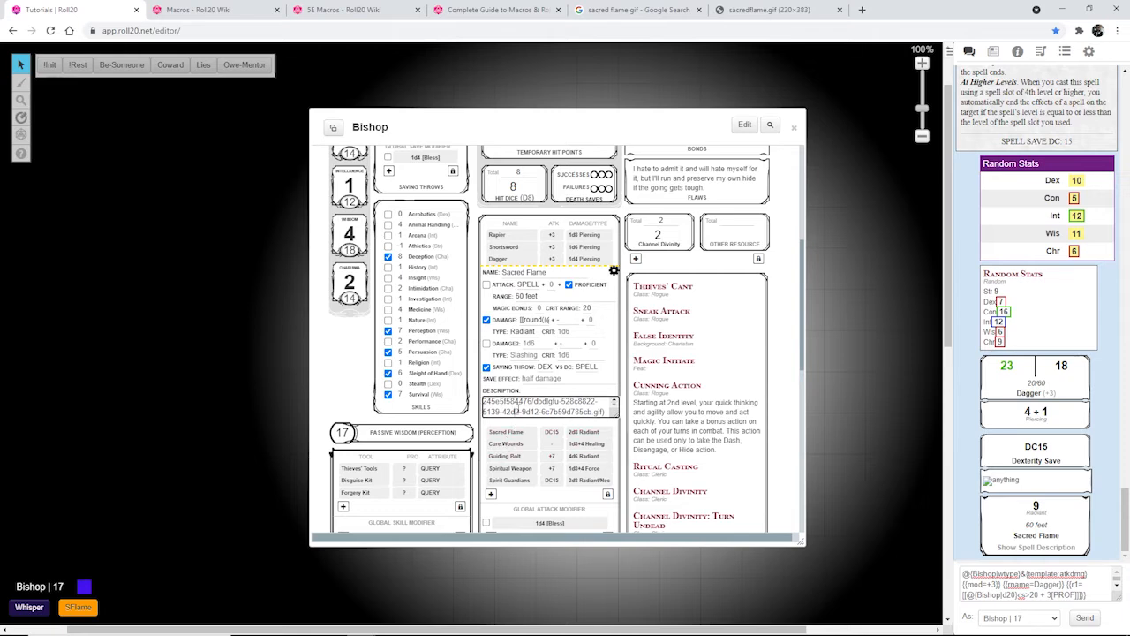
triple_click(516, 411)
key("BackSpace")
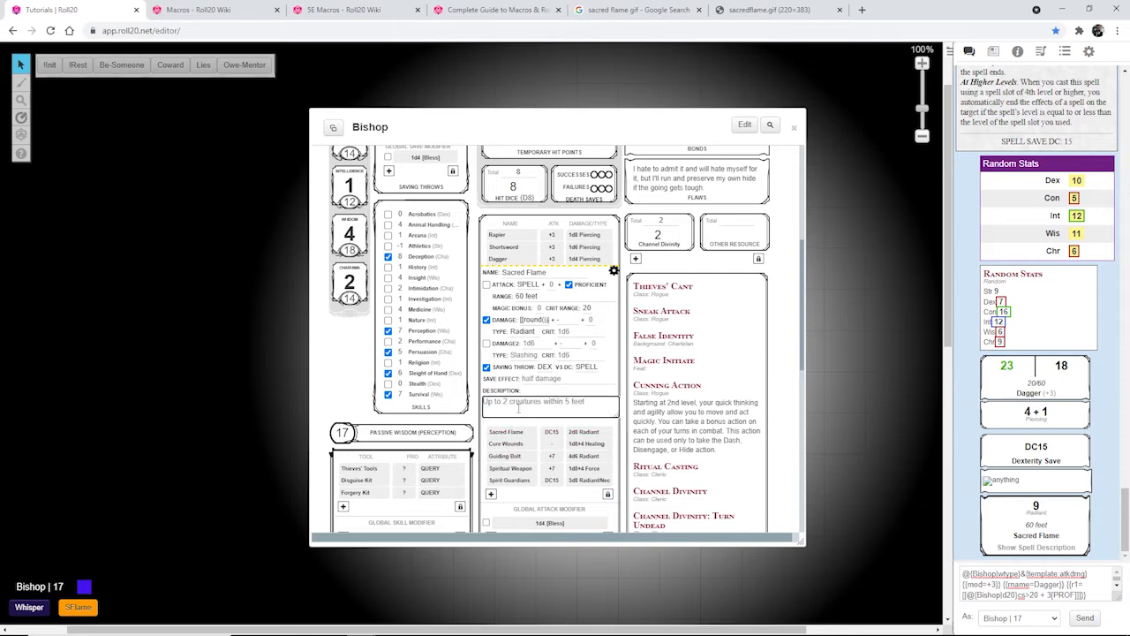
type("[")
type("anything")
key("ctrl+v")
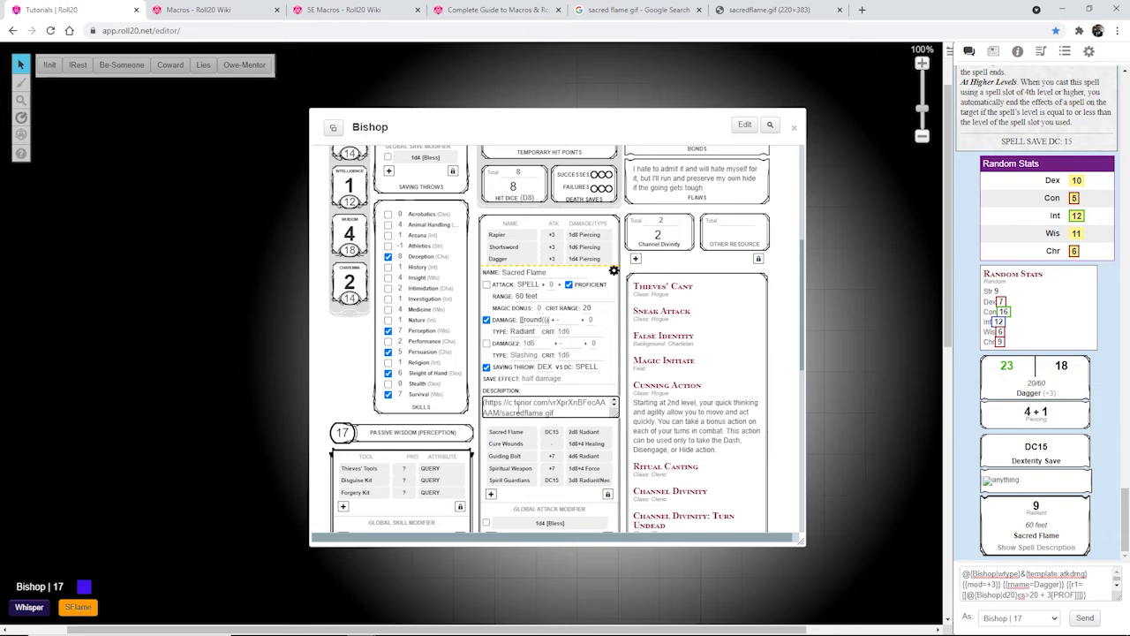
type(")")
- Close the Sacred Flame attack's settings and roll the attack to chat from Bishop's sheet
left_click(614, 271)
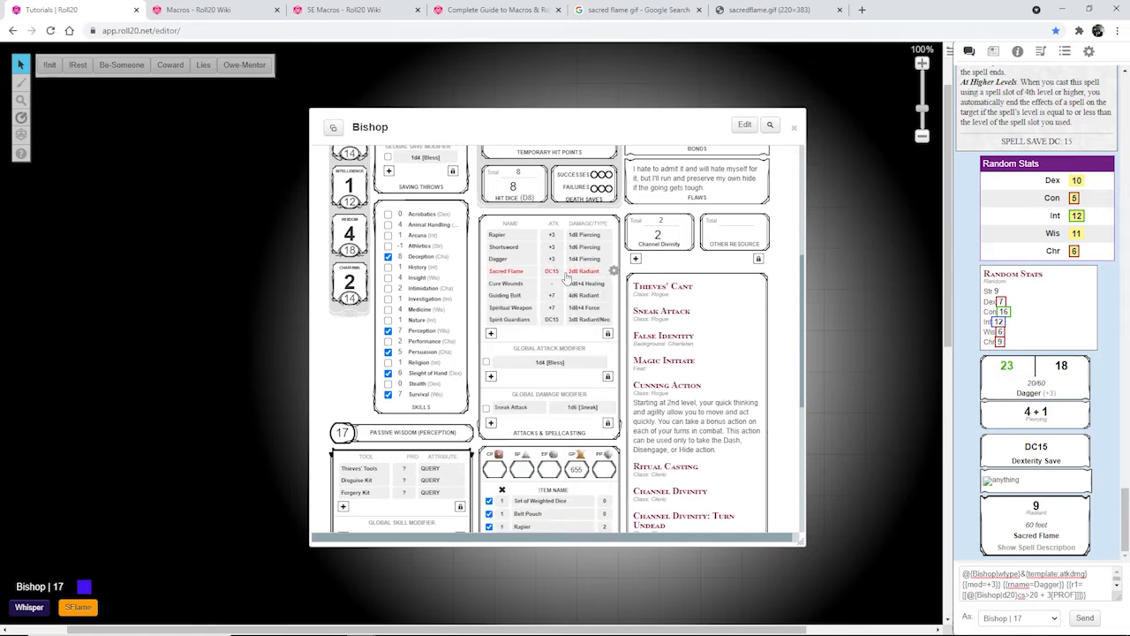
left_click(524, 273)
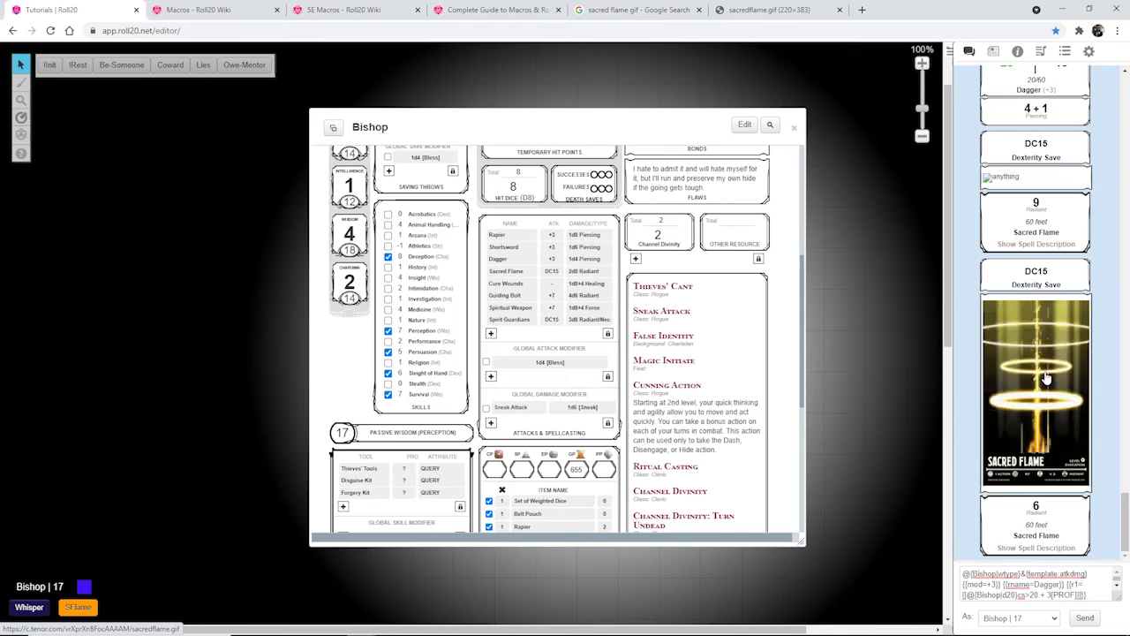
mouse_move(505, 626)
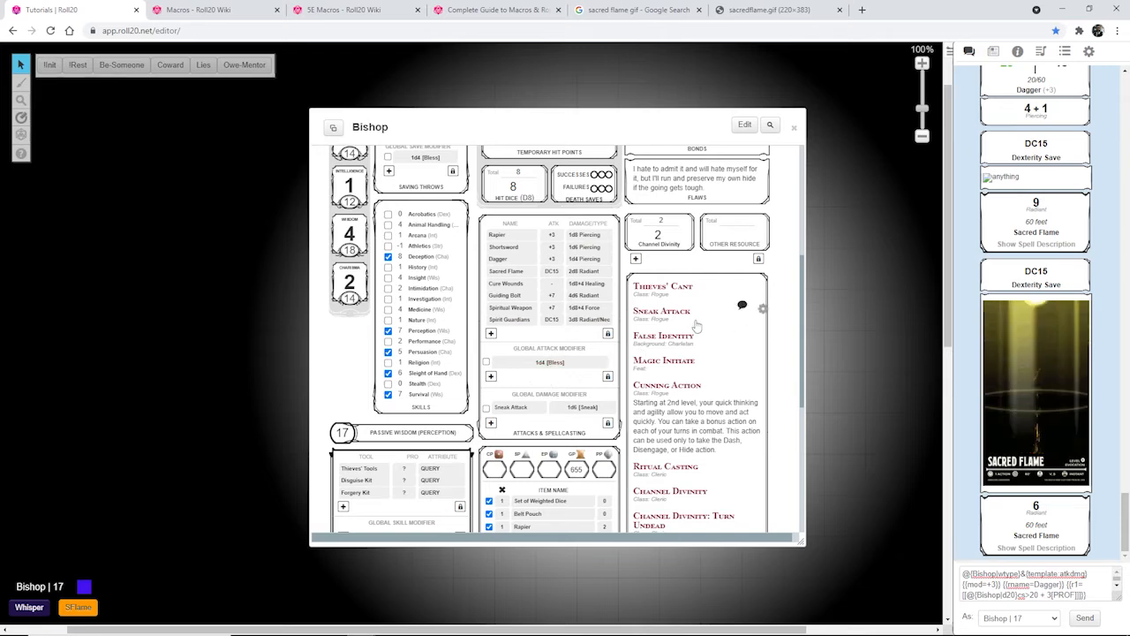
- Return to the Google image results and search for "sacred flame jpg"
left_click(636, 10)
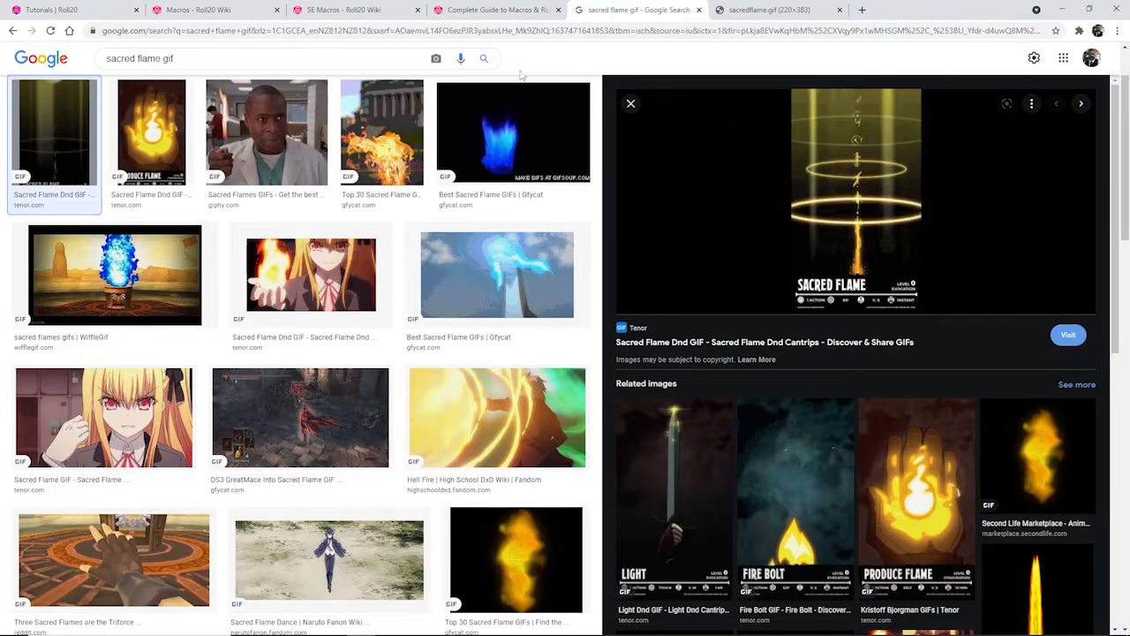
left_click(183, 66)
key("BackSpace")
key("BackSpace")
key("BackSpace")
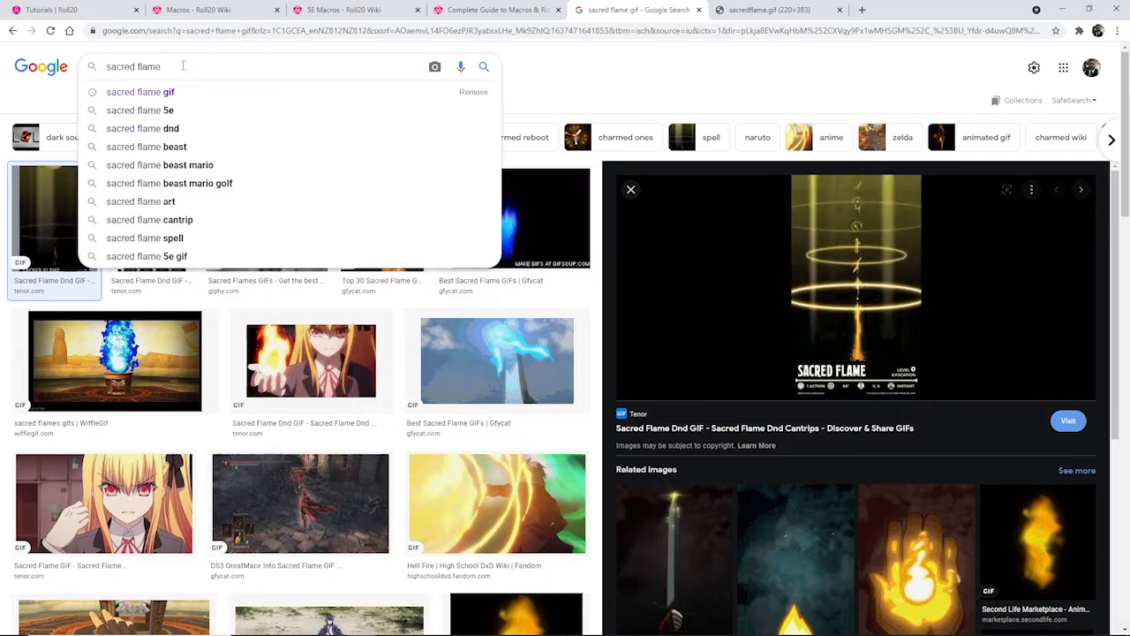
type("jpg")
key("Return")
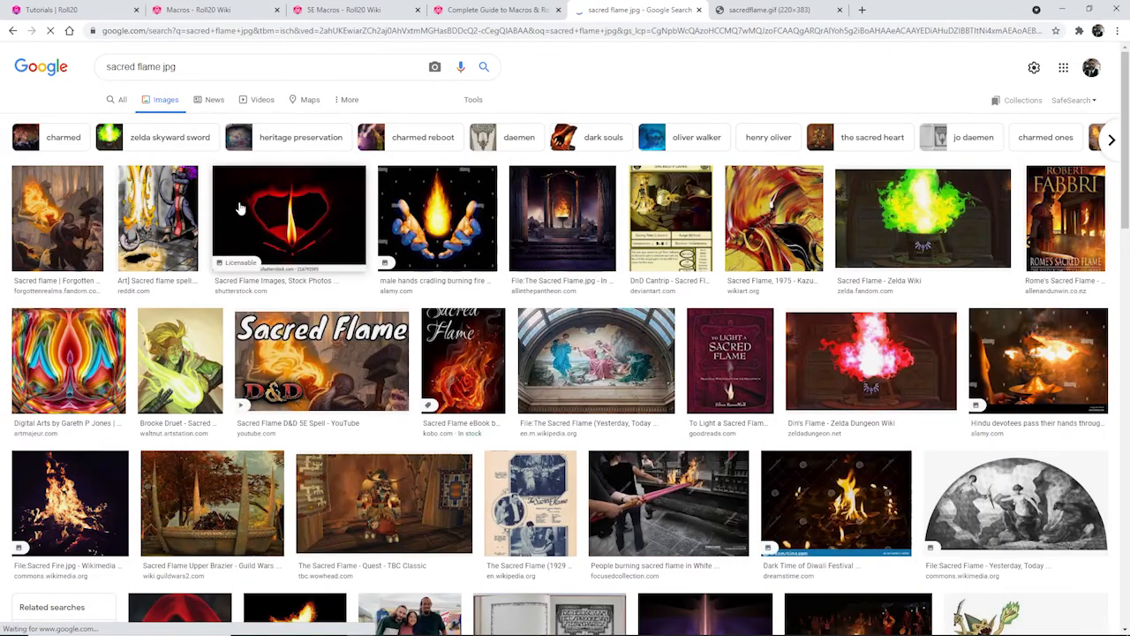
- Open the Forgotten Realms Wiki Sacred flame image from the results in its own tab
left_click(75, 212)
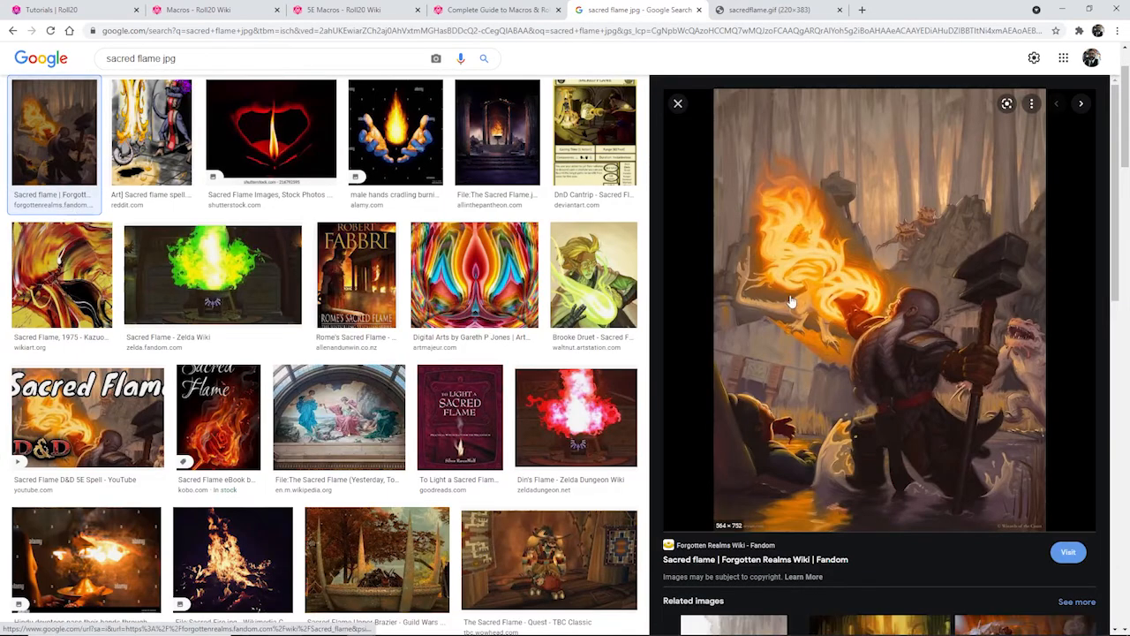
right_click(854, 284)
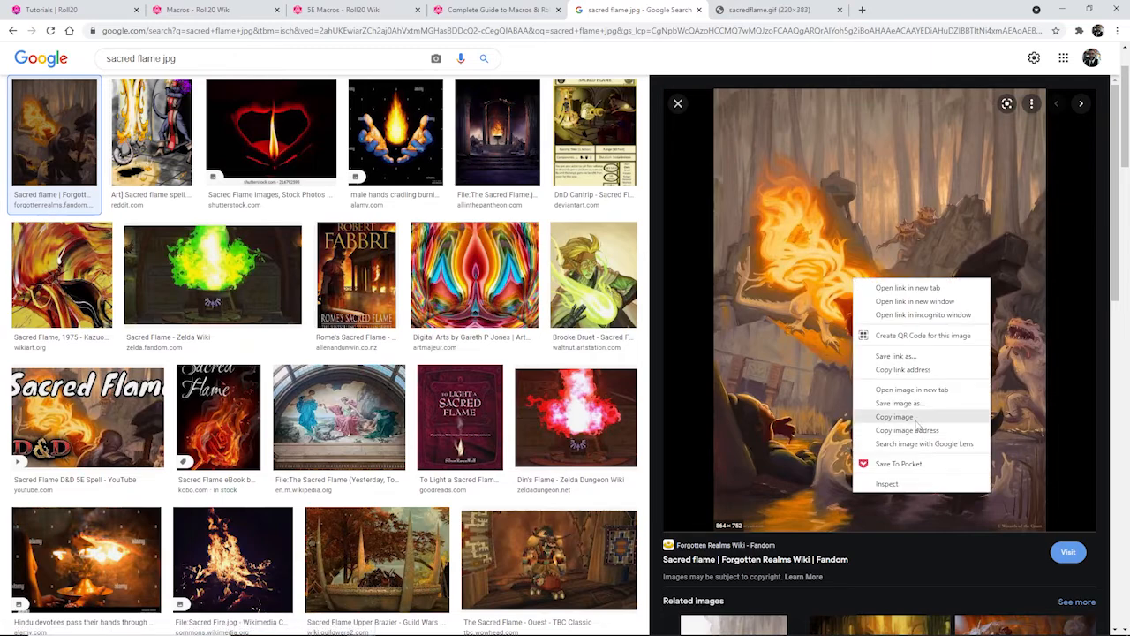
left_click(911, 389)
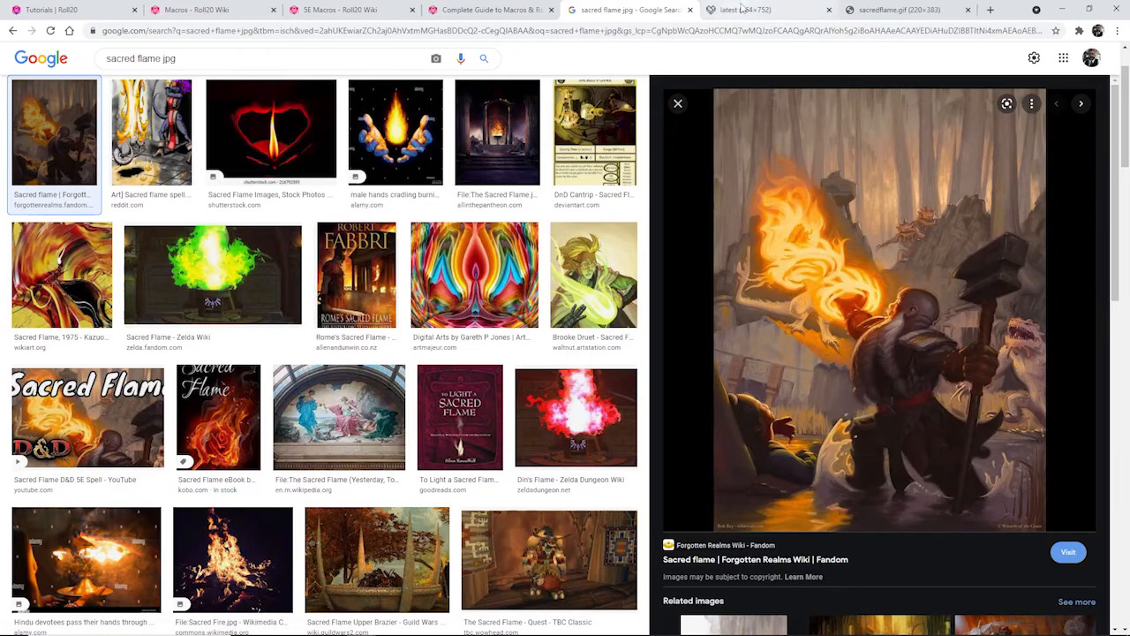
left_click(742, 9)
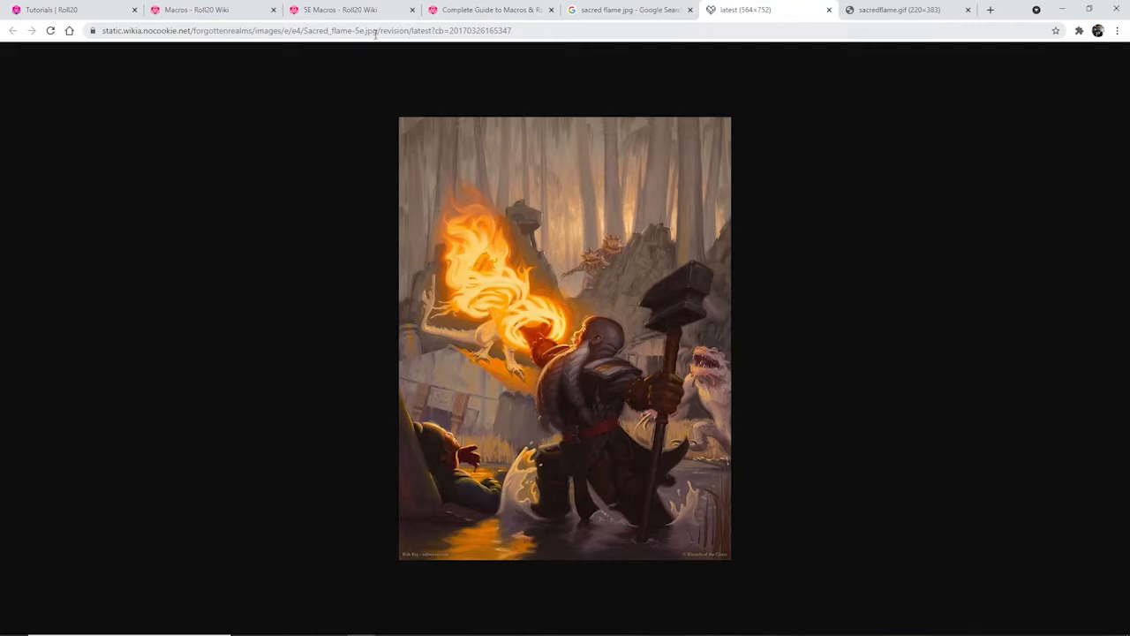
- Trim the image address so it ends at Sacred_flame-5e.jpg, reload it, and copy the shortened address
left_click_drag(376, 31, 796, 4)
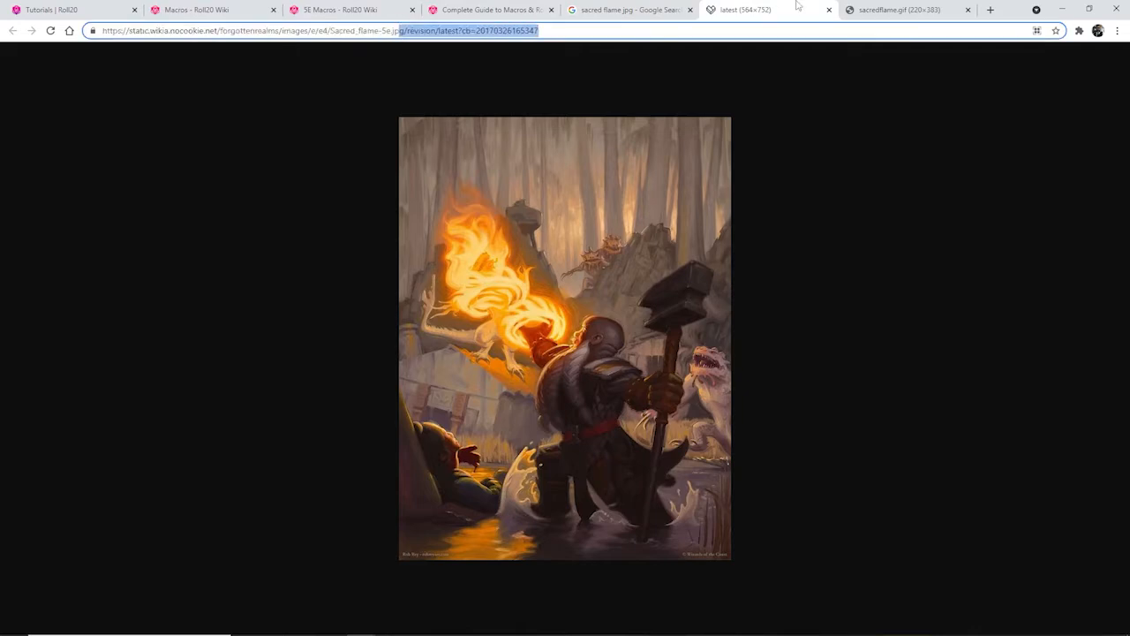
key("BackSpace")
key("Return")
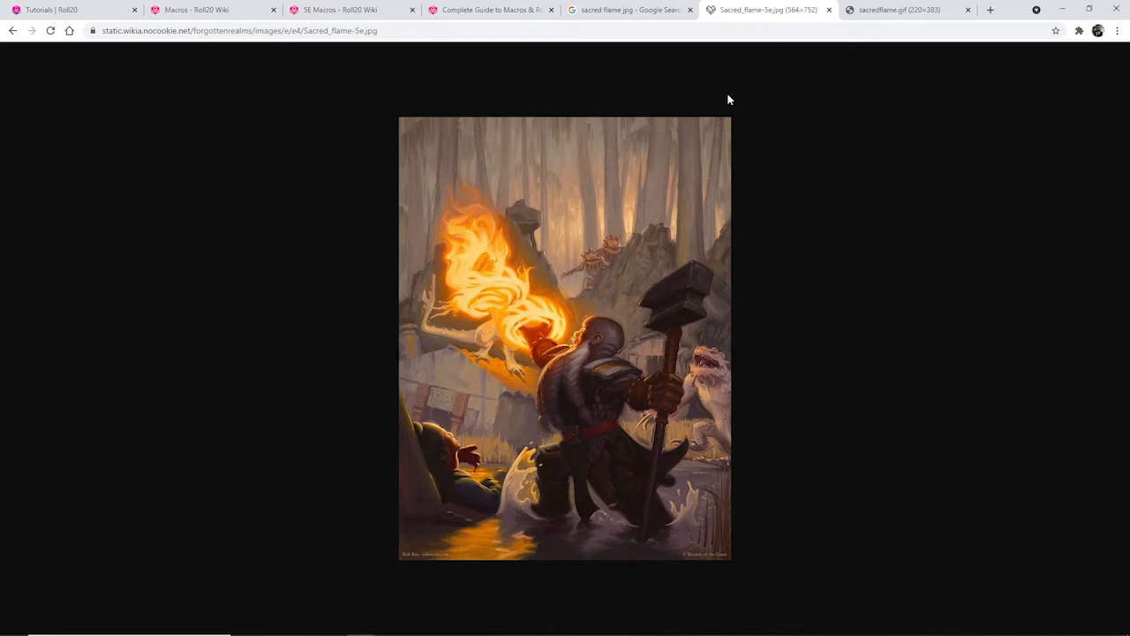
left_click_drag(377, 32, 79, 14)
key("ctrl+c")
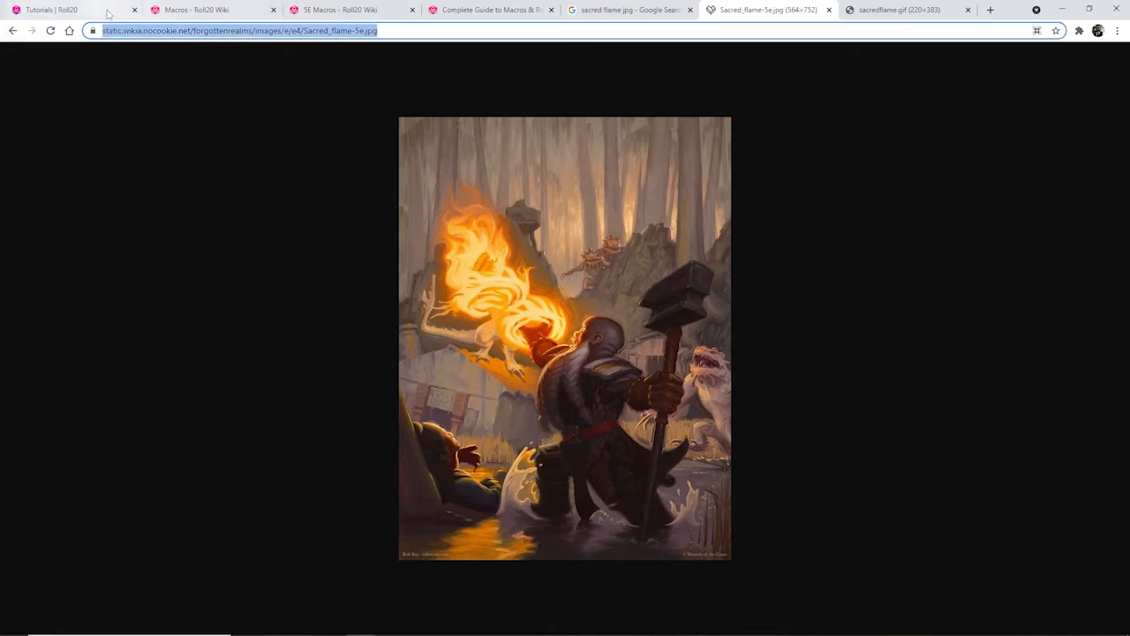
- Back in Roll20, open the SFlame macro for editing and enlarge its window and actions box
left_click(80, 10)
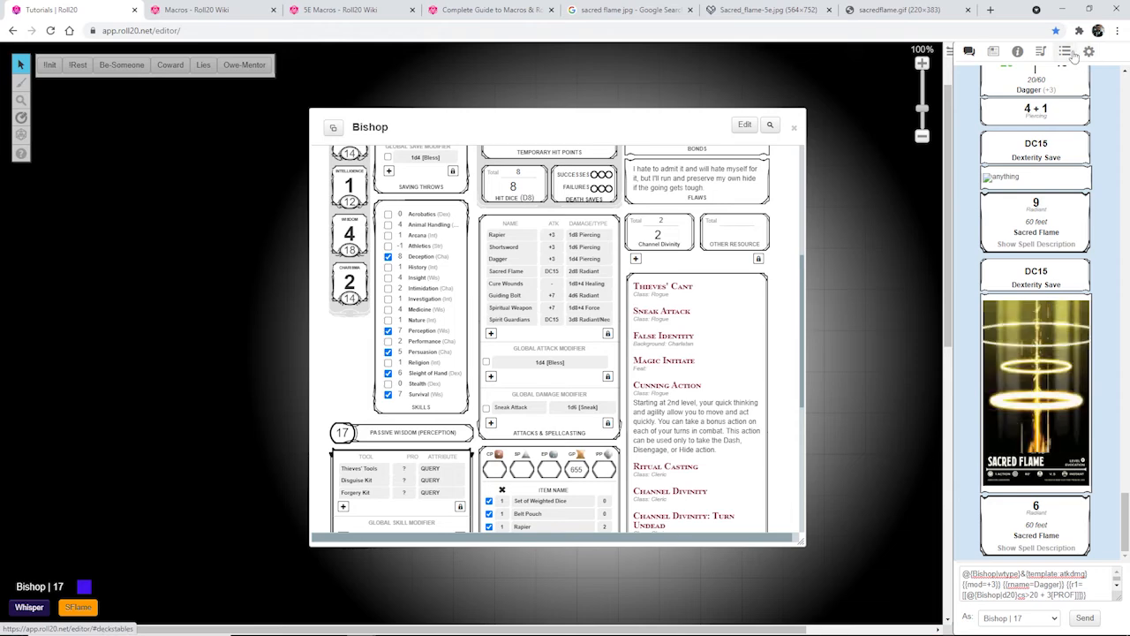
left_click(1064, 50)
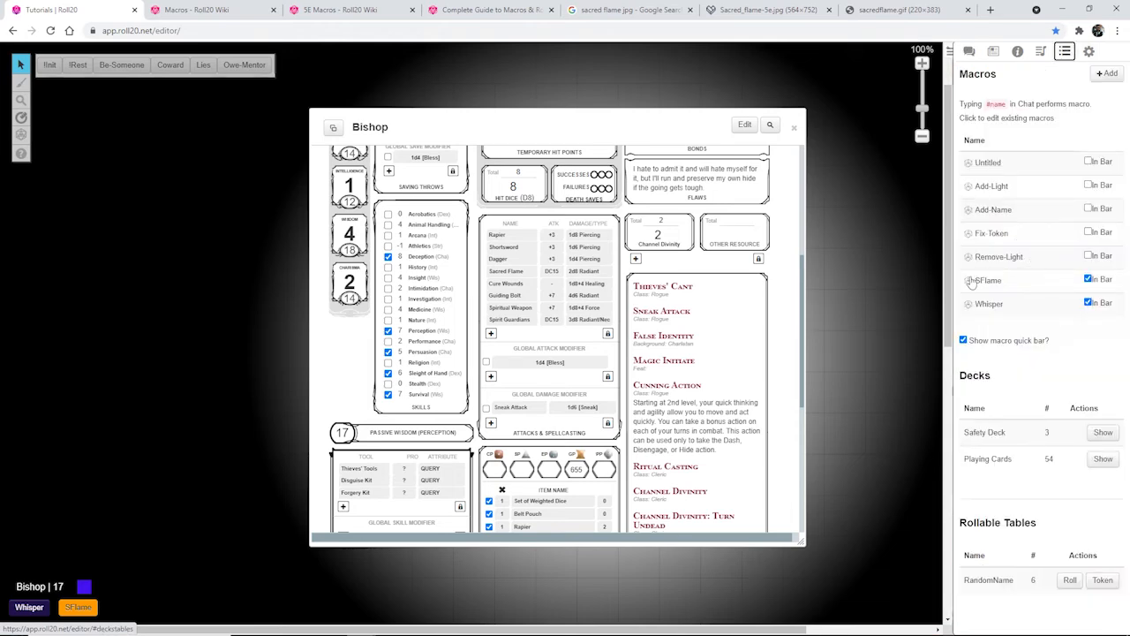
left_click(993, 281)
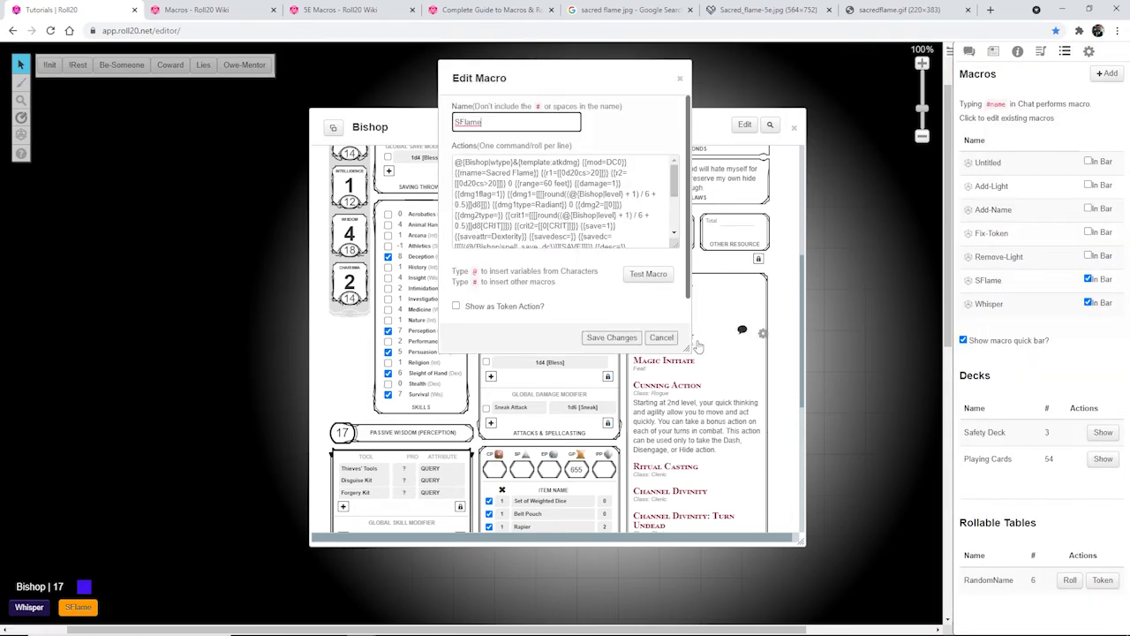
left_click_drag(687, 348, 821, 479)
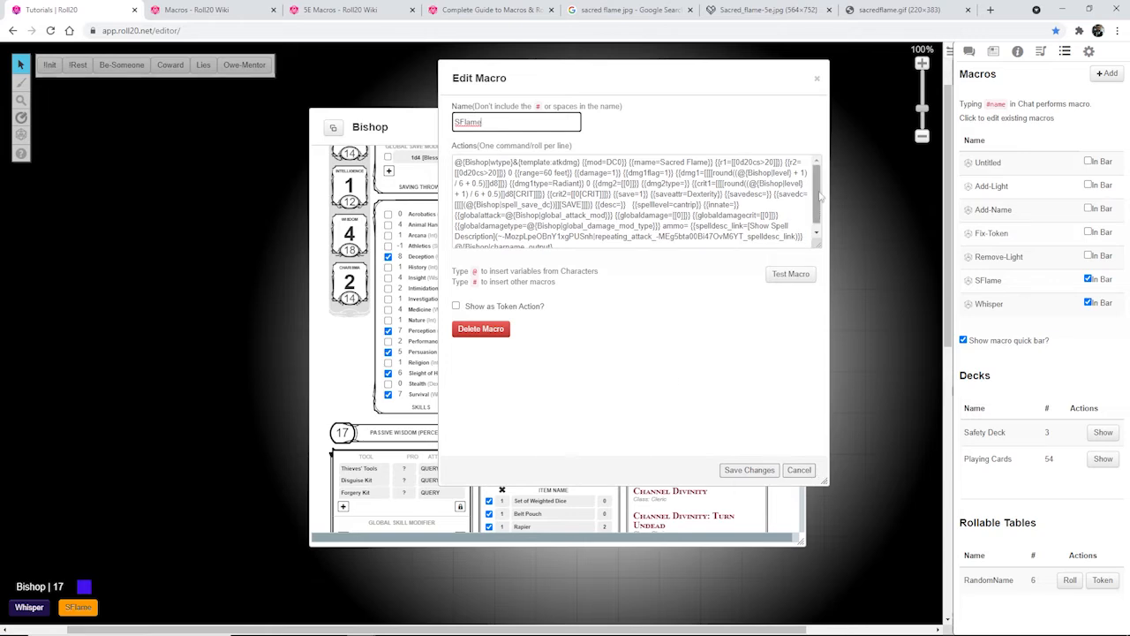
scroll(706, 212, "down", 1)
left_click(621, 208)
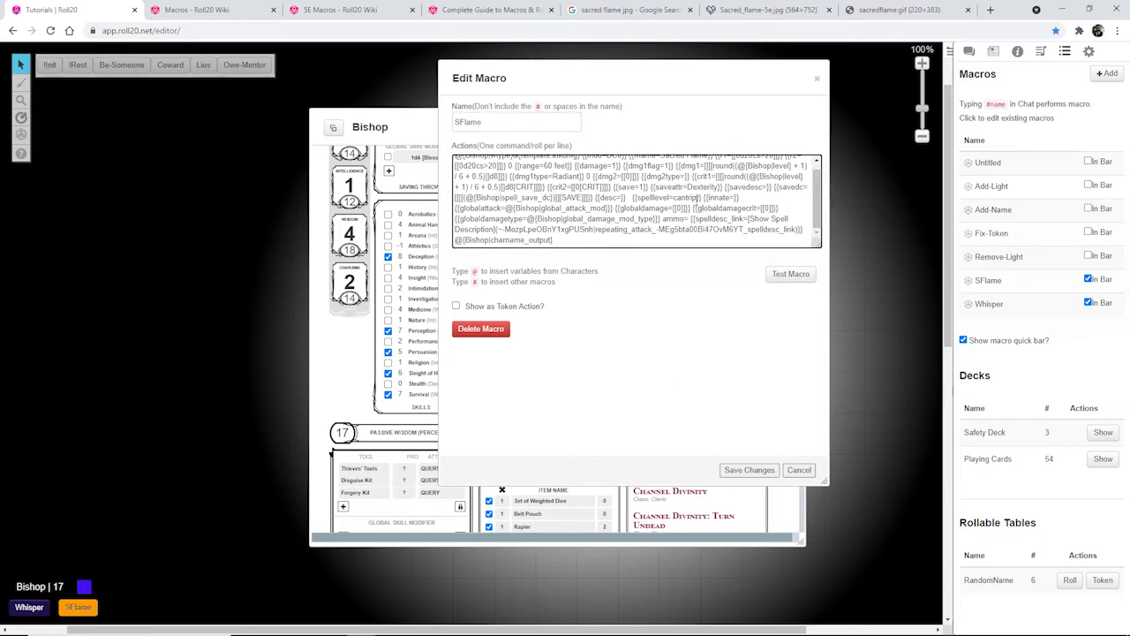
left_click_drag(816, 245, 838, 404)
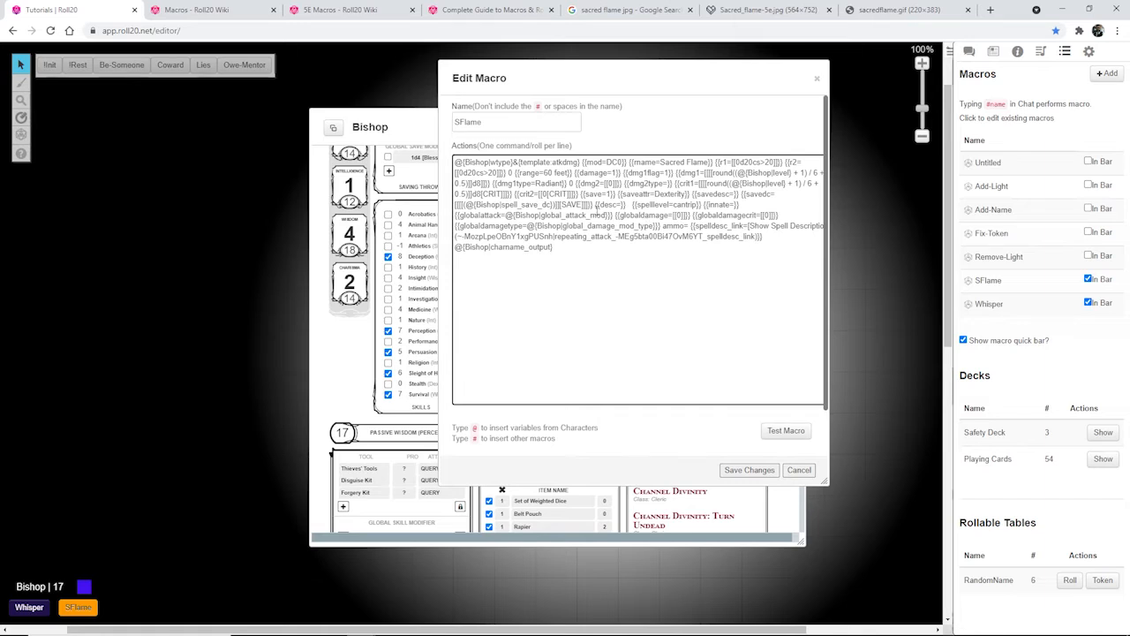
left_click(622, 204)
left_click(671, 204)
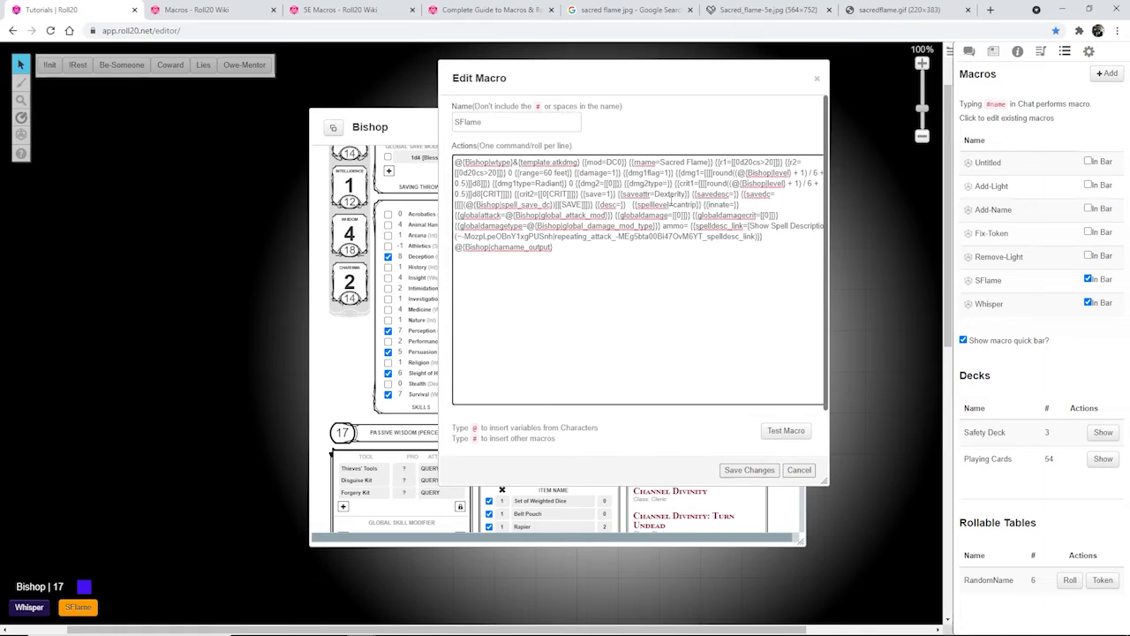
type("[f][")
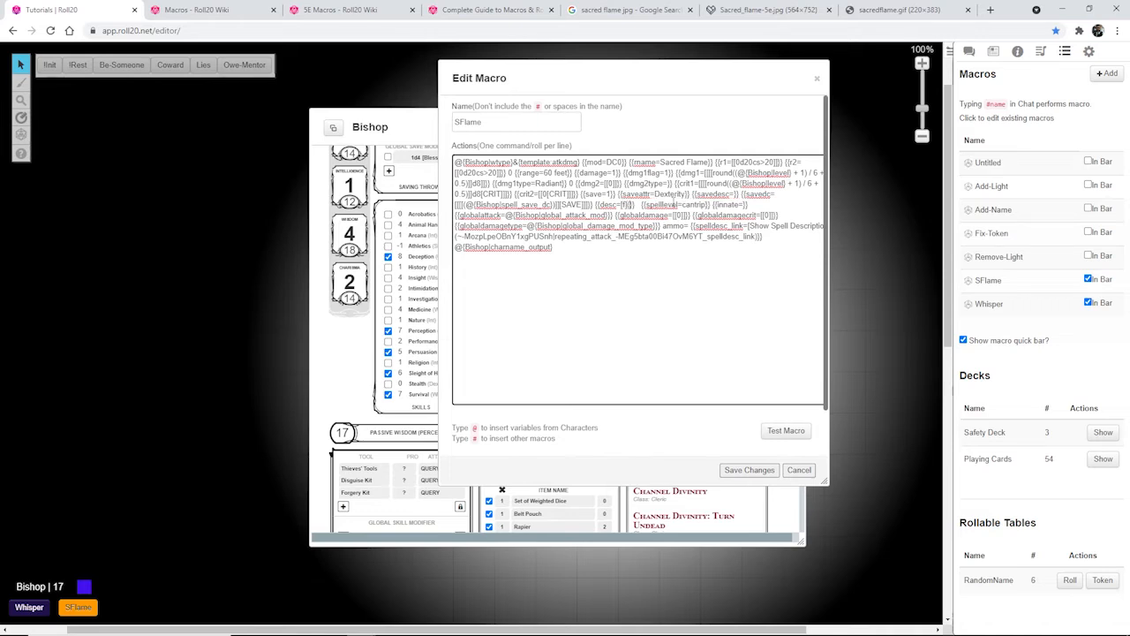
key("ctrl+v")
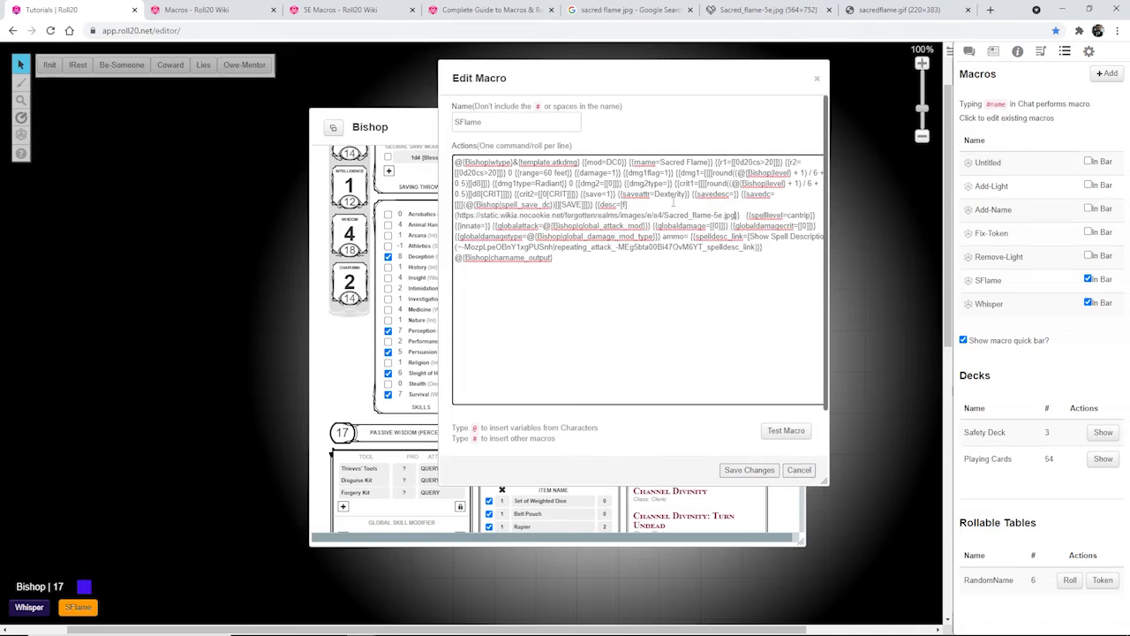
type(")")
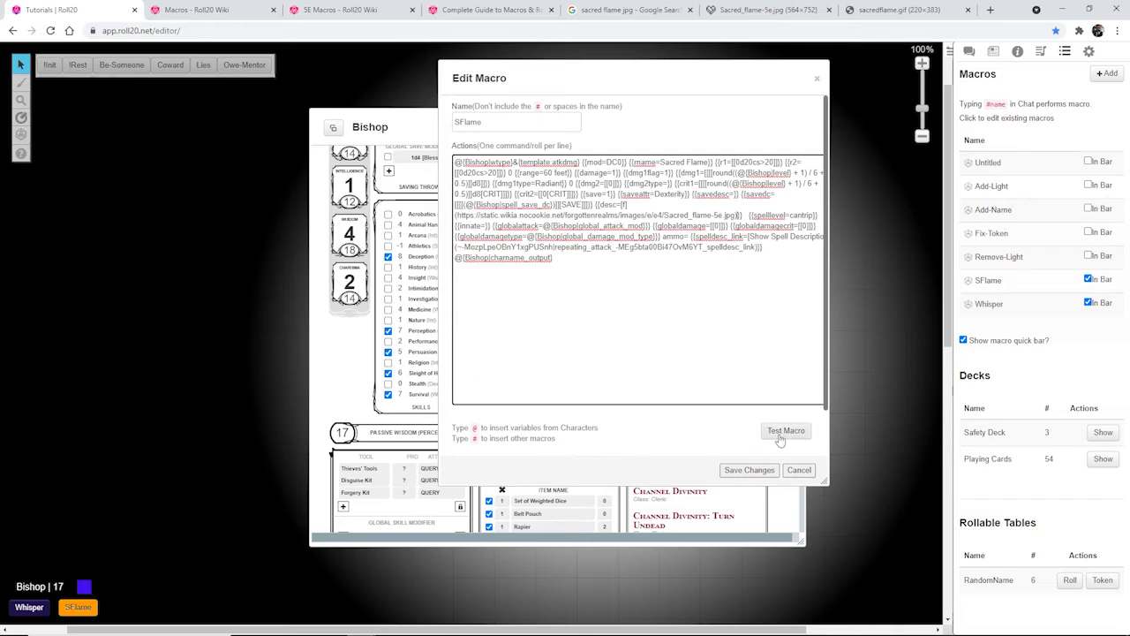
- Widen the macro window and actions box, test SFlame, check its image in the chat, and save the macro
left_click_drag(825, 481, 987, 452)
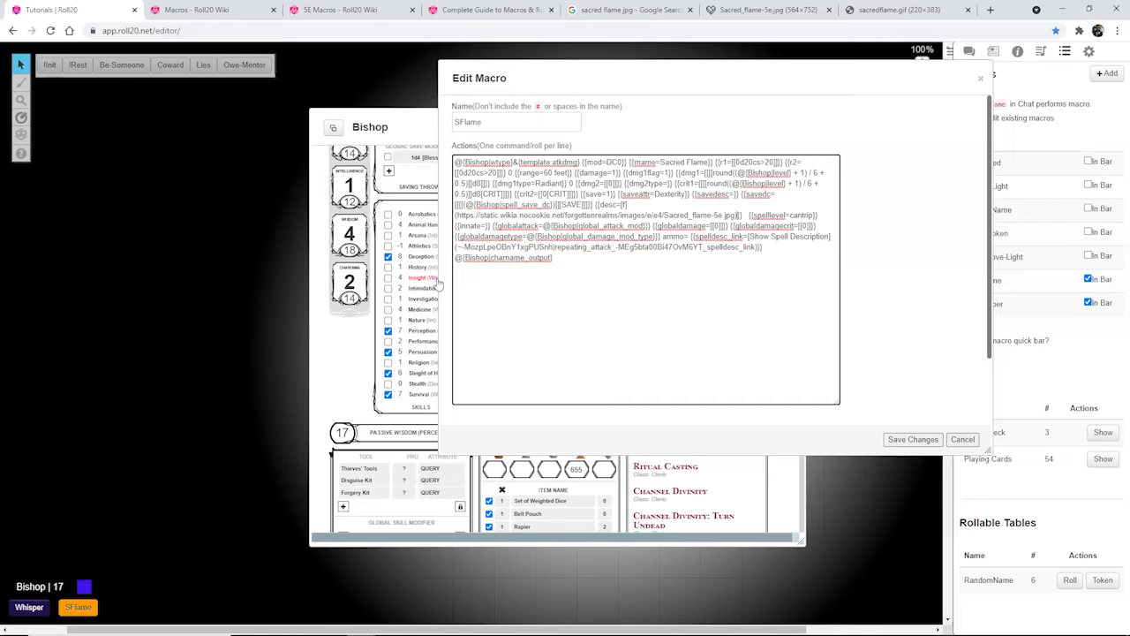
left_click_drag(436, 284, 156, 274)
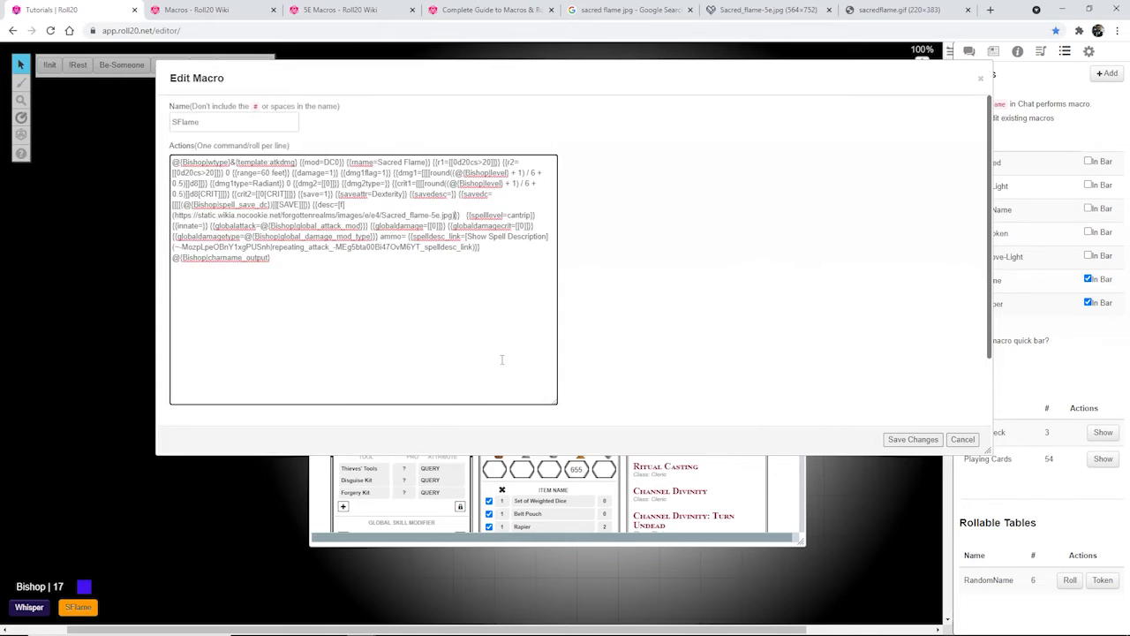
left_click_drag(553, 399, 850, 350)
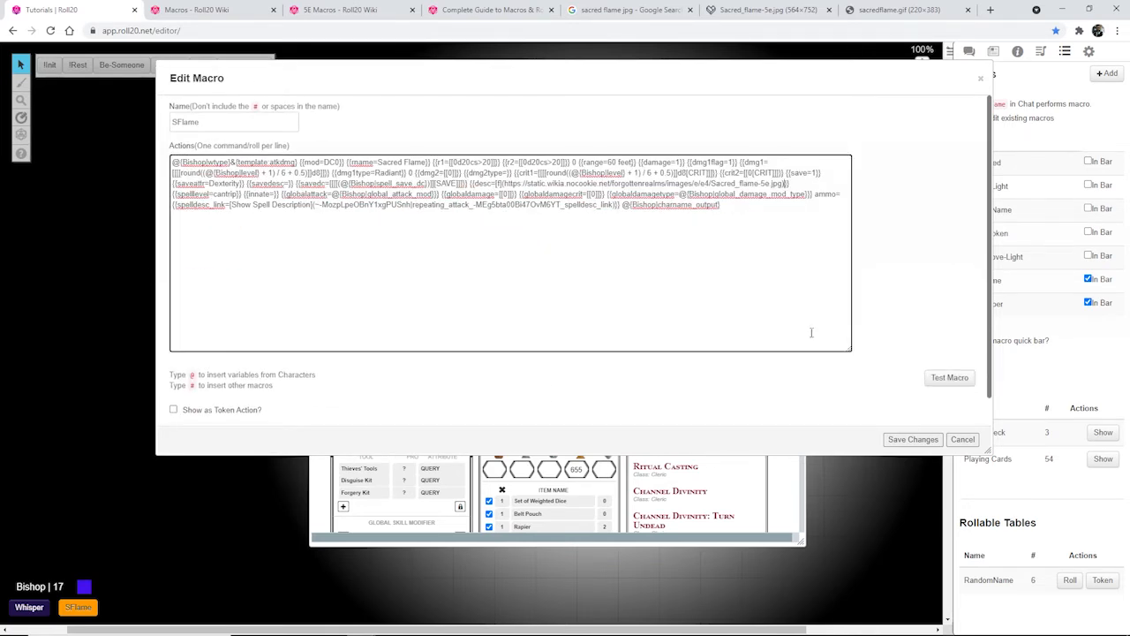
left_click(965, 378)
left_click_drag(870, 73, 770, 84)
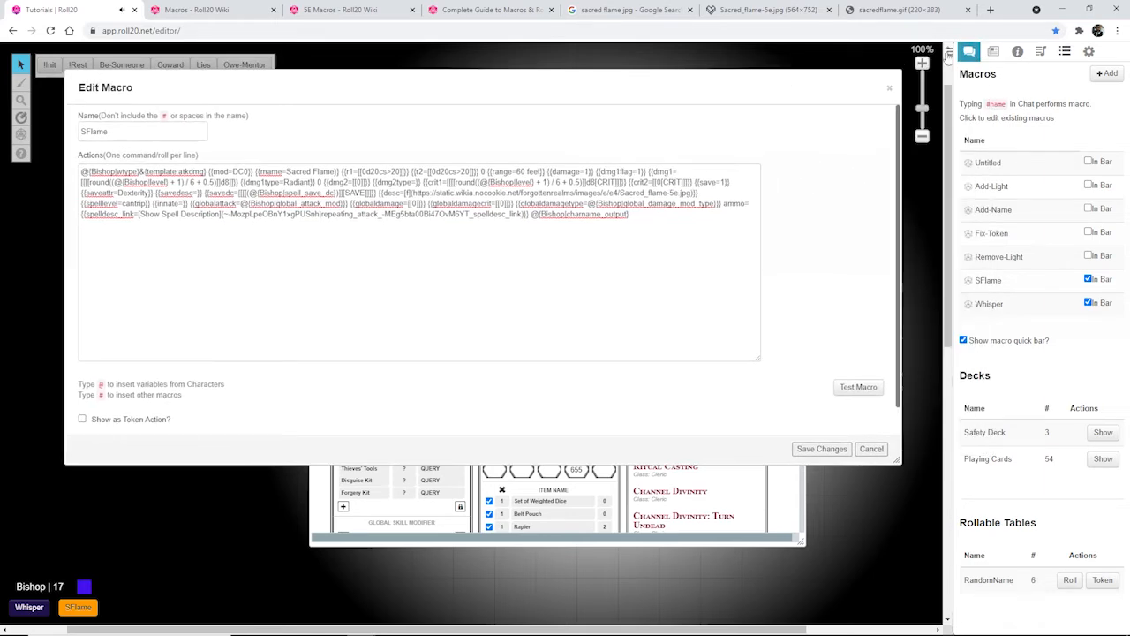
left_click(969, 51)
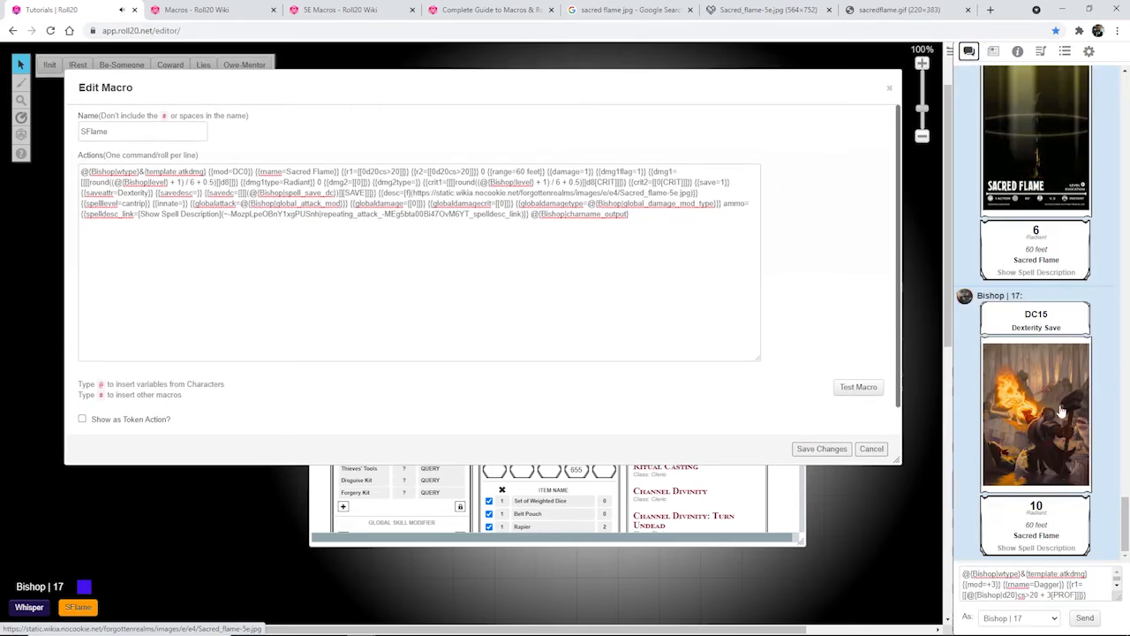
left_click(820, 449)
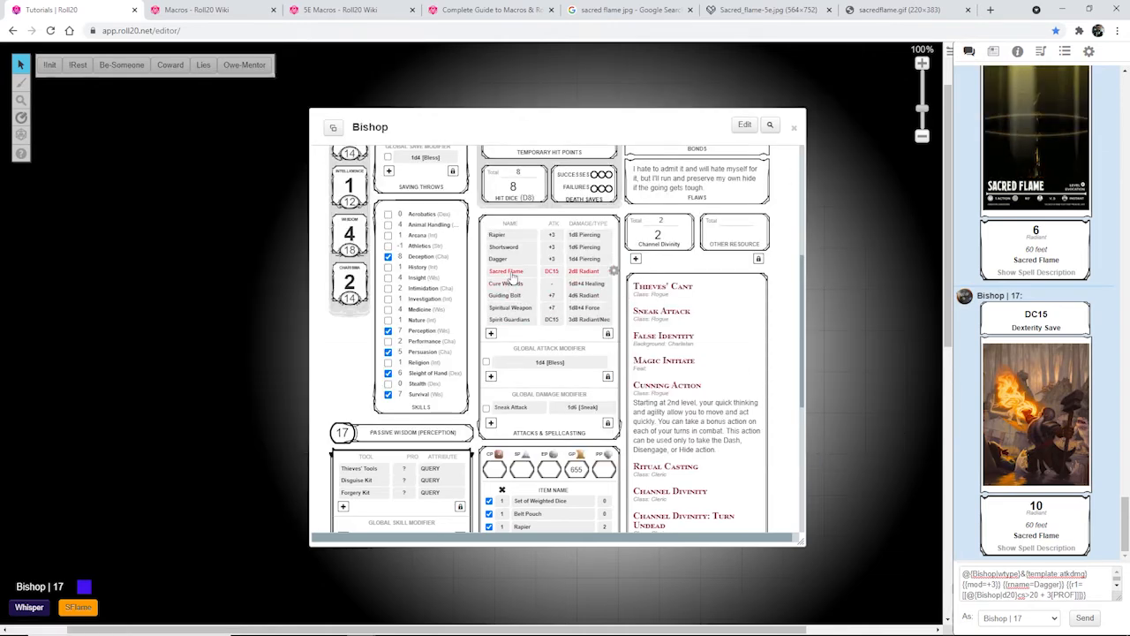
- Roll Sacred Flame from Bishop's attack list and through the SFlame quick-bar macro to compare both cards in the chat
left_click(511, 277)
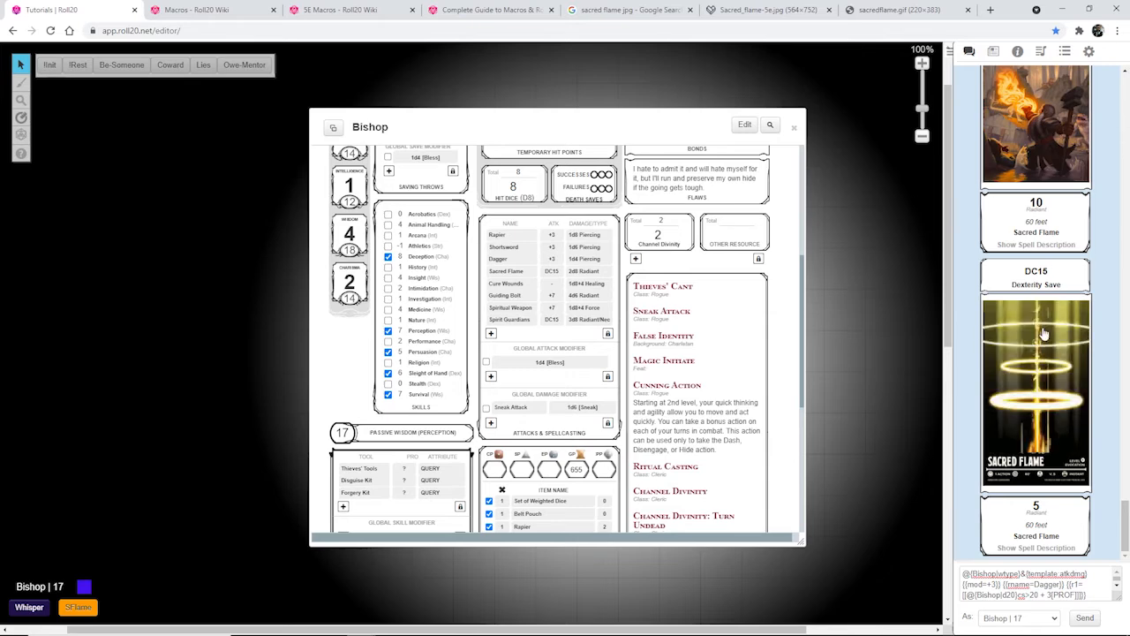
left_click(77, 609)
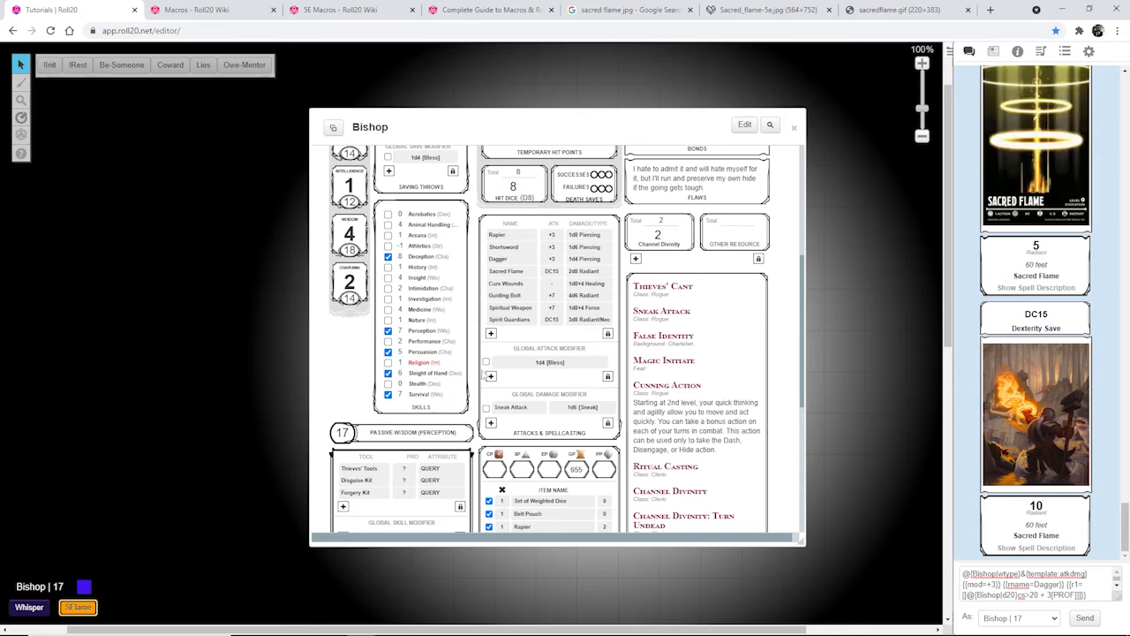
scroll(1040, 204, "up", 2)
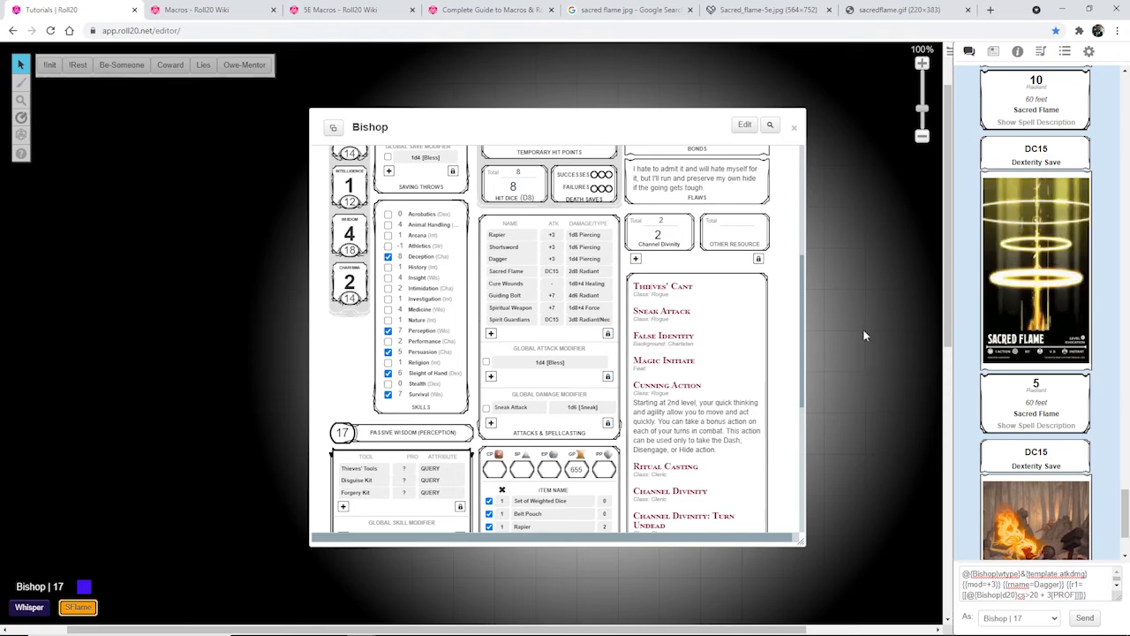
- Open Bishop's Attributes & Abilities page and expand the Lies ability for editing
scroll(802, 263, "up", 1)
scroll(803, 263, "up", 2)
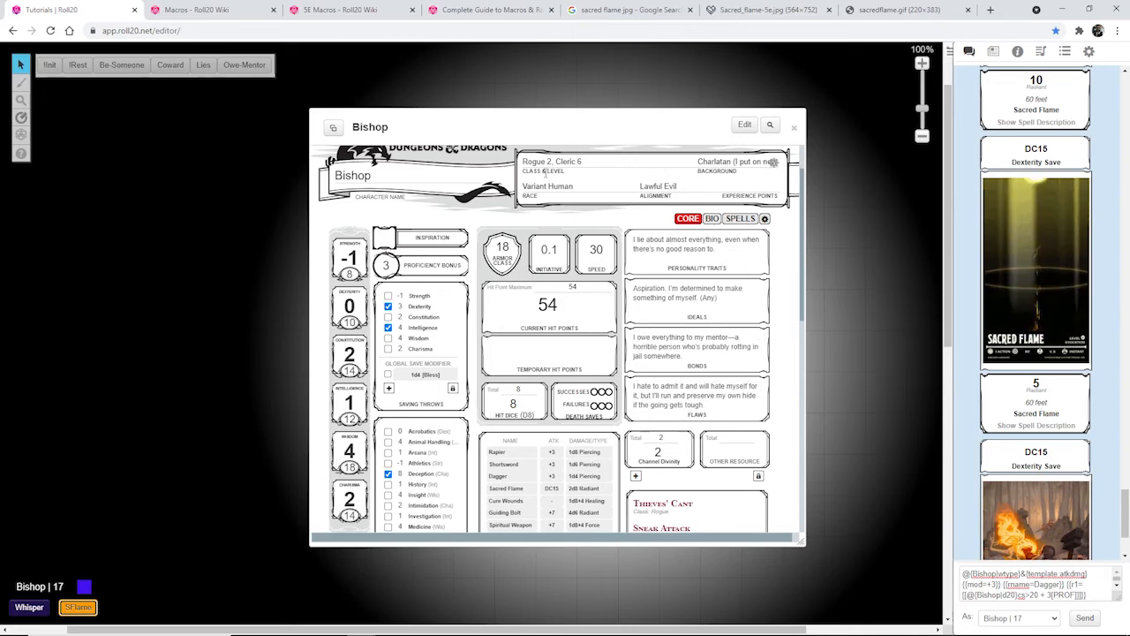
scroll(754, 222, "up", 2)
left_click(497, 165)
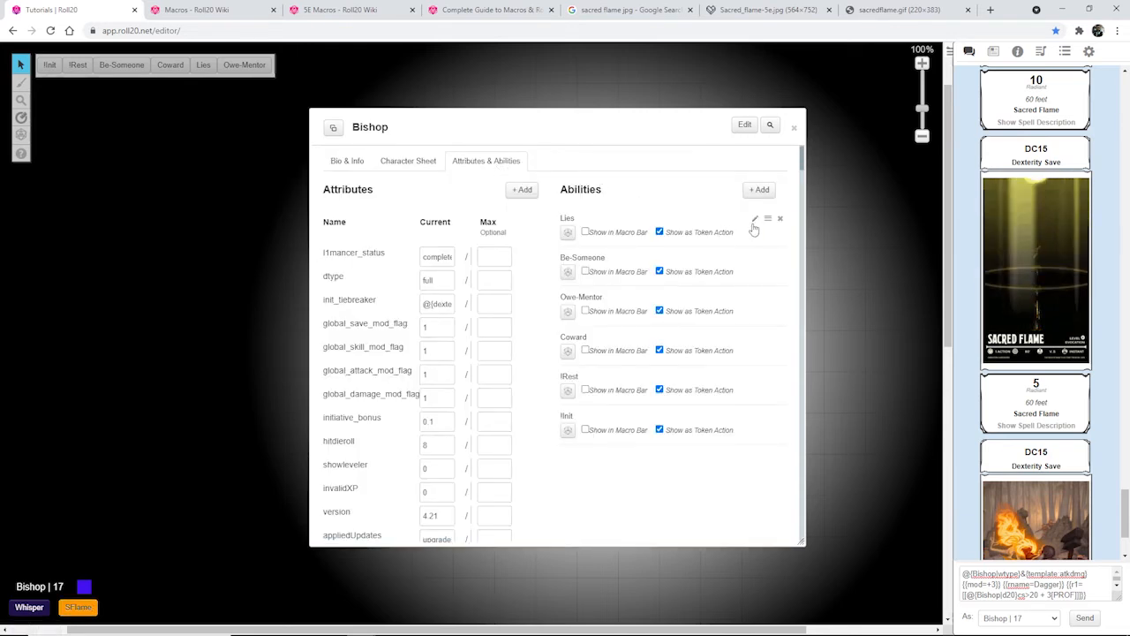
left_click(755, 220)
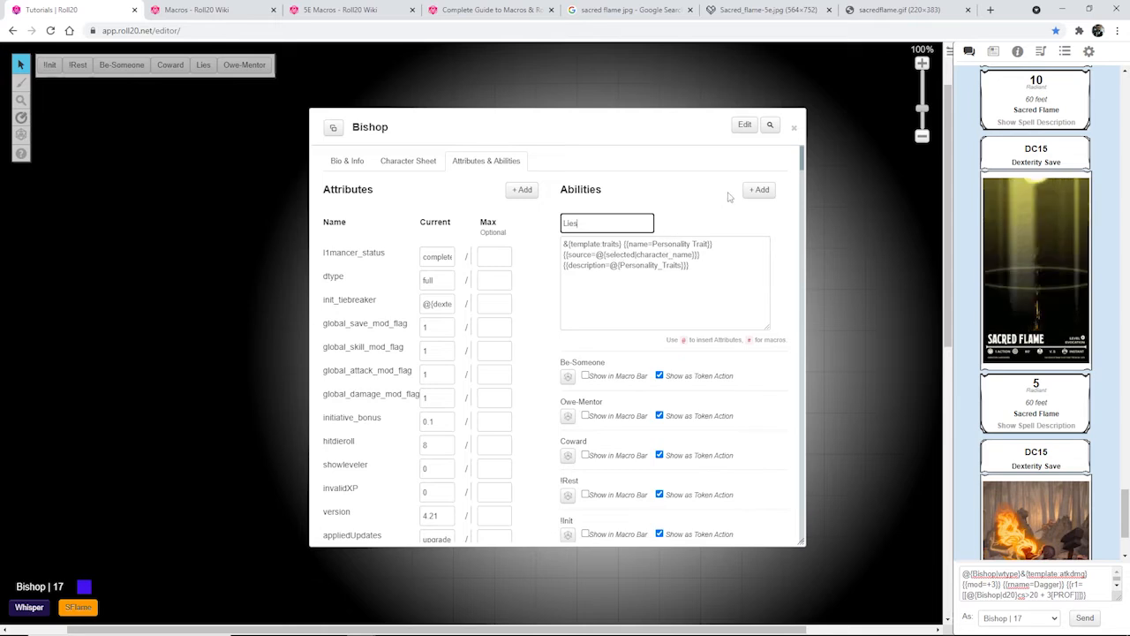
- Open the SFlame macro alongside the Lies ability and arrange both windows to compare their character references
left_click(1066, 52)
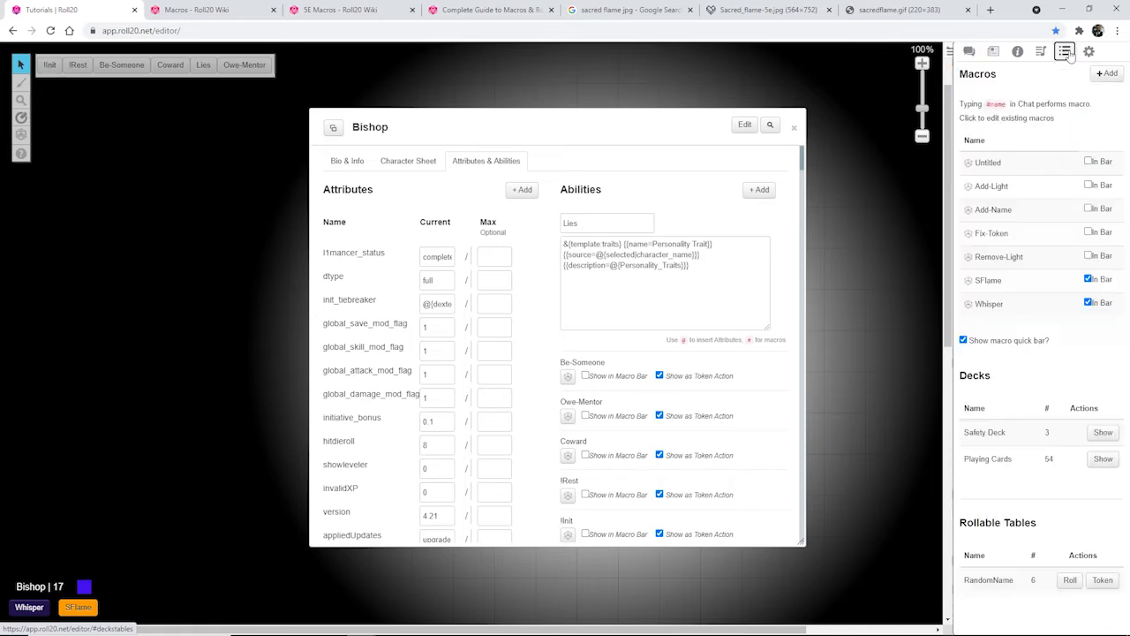
left_click(997, 280)
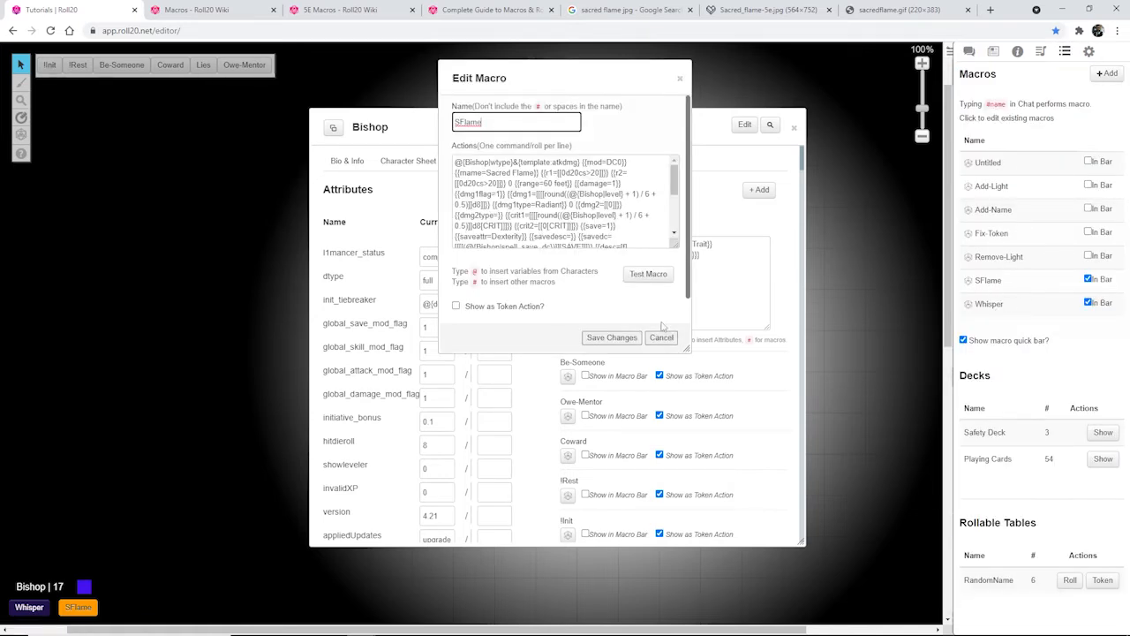
left_click_drag(686, 348, 995, 418)
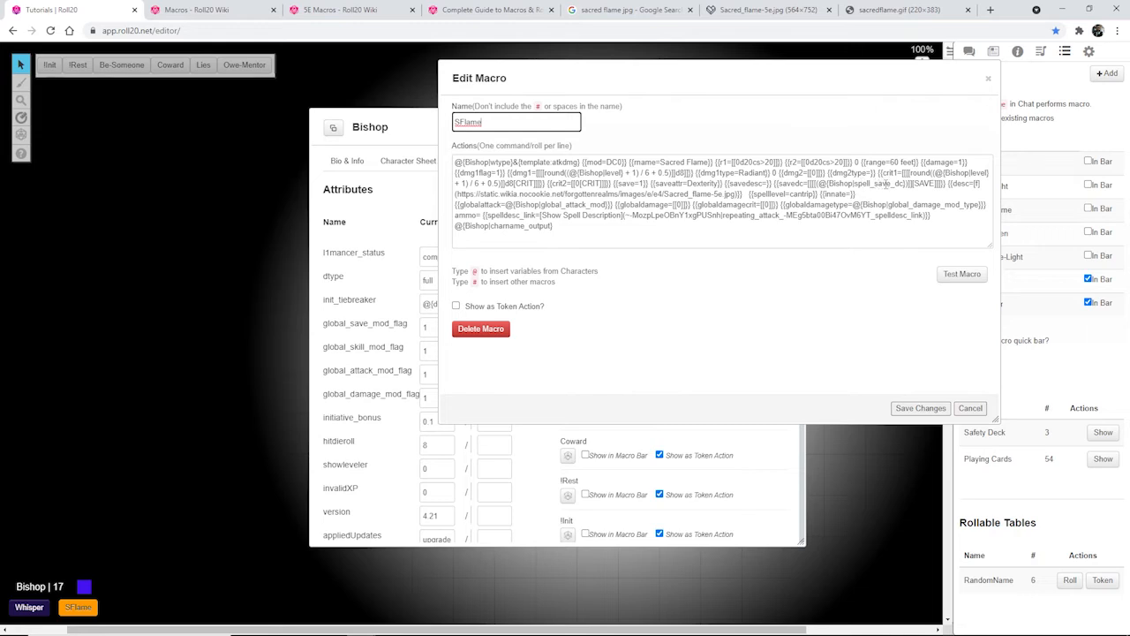
left_click_drag(893, 68, 850, 347)
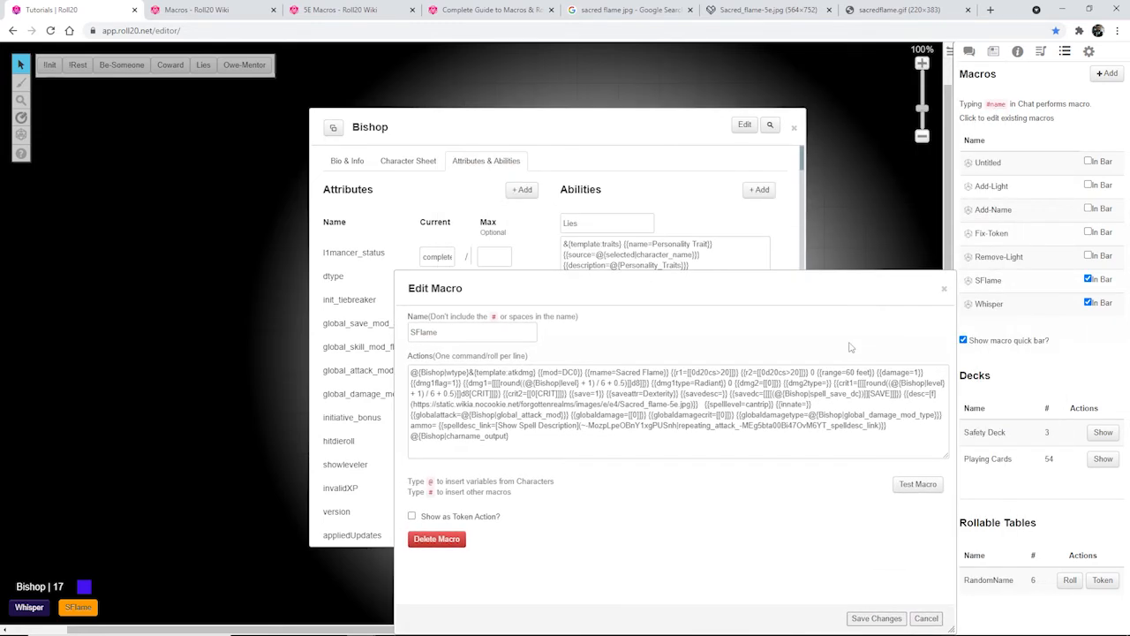
left_click(634, 255)
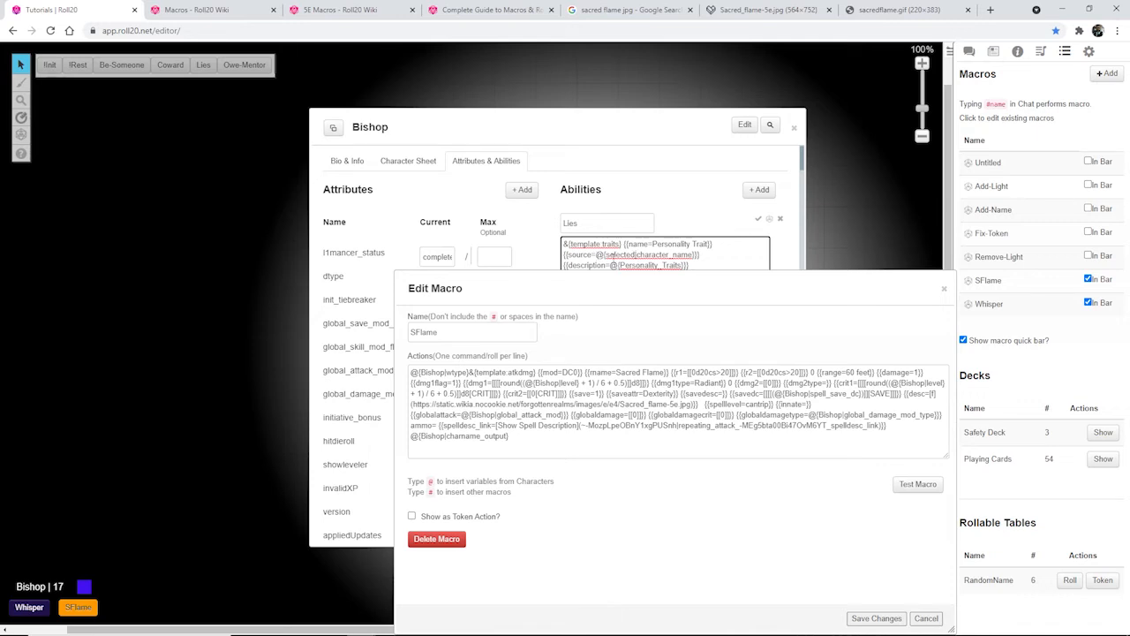
left_click_drag(657, 129, 550, 91)
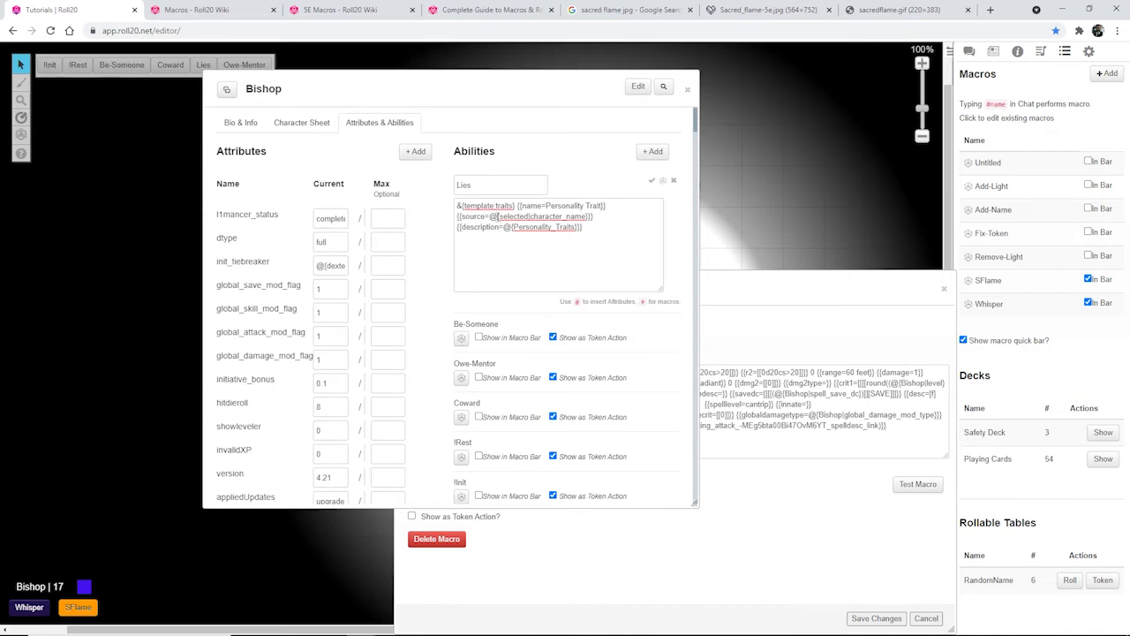
- Close the SFlame macro, move Bishop's sheet off the tokens, and try running the Lies ability with no token selected
left_click(944, 289)
left_click_drag(551, 88, 376, 132)
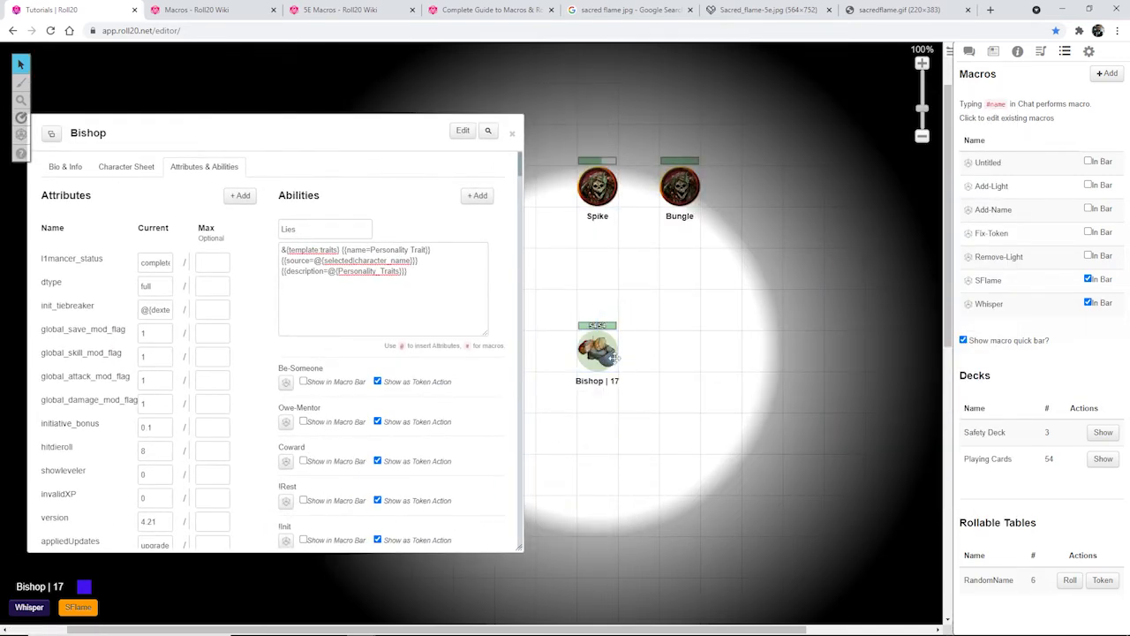
left_click(612, 355)
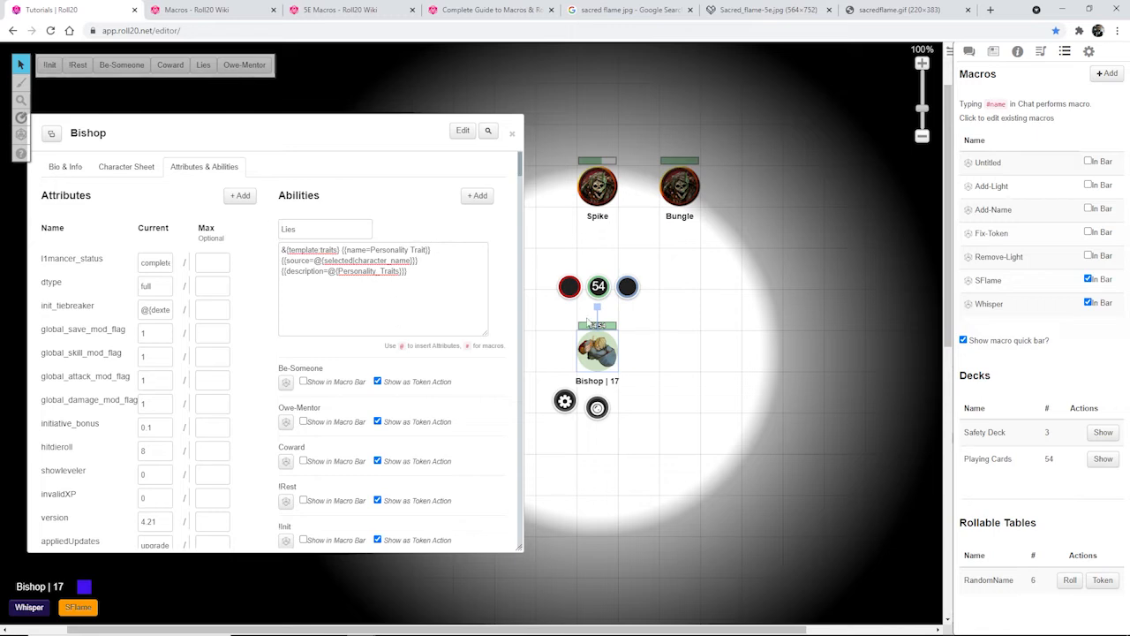
left_click(636, 340)
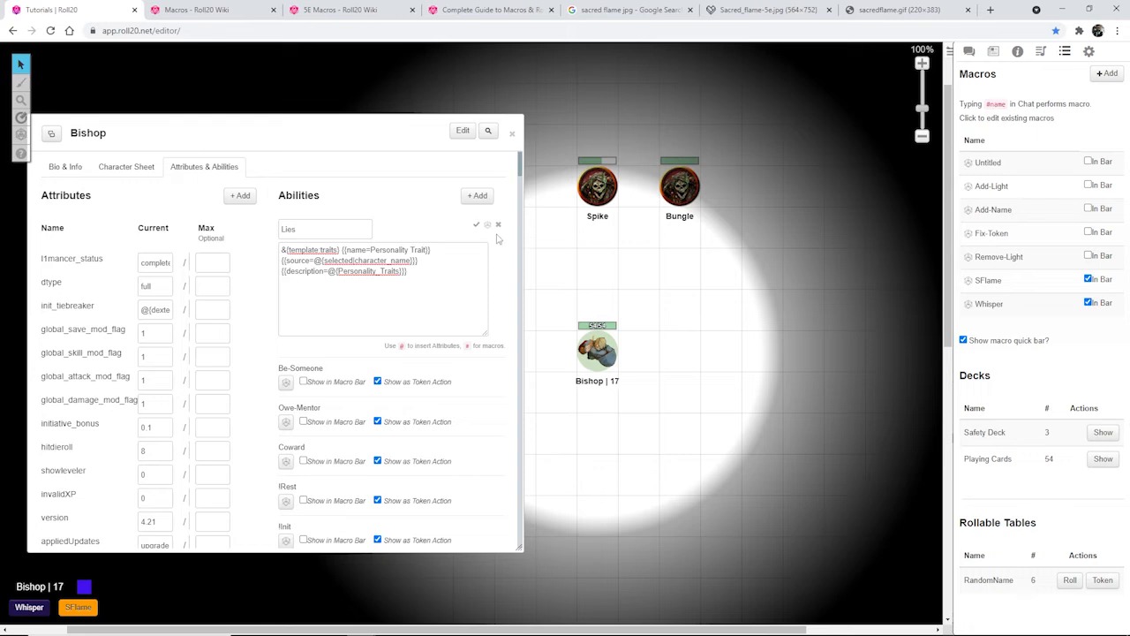
left_click(968, 52)
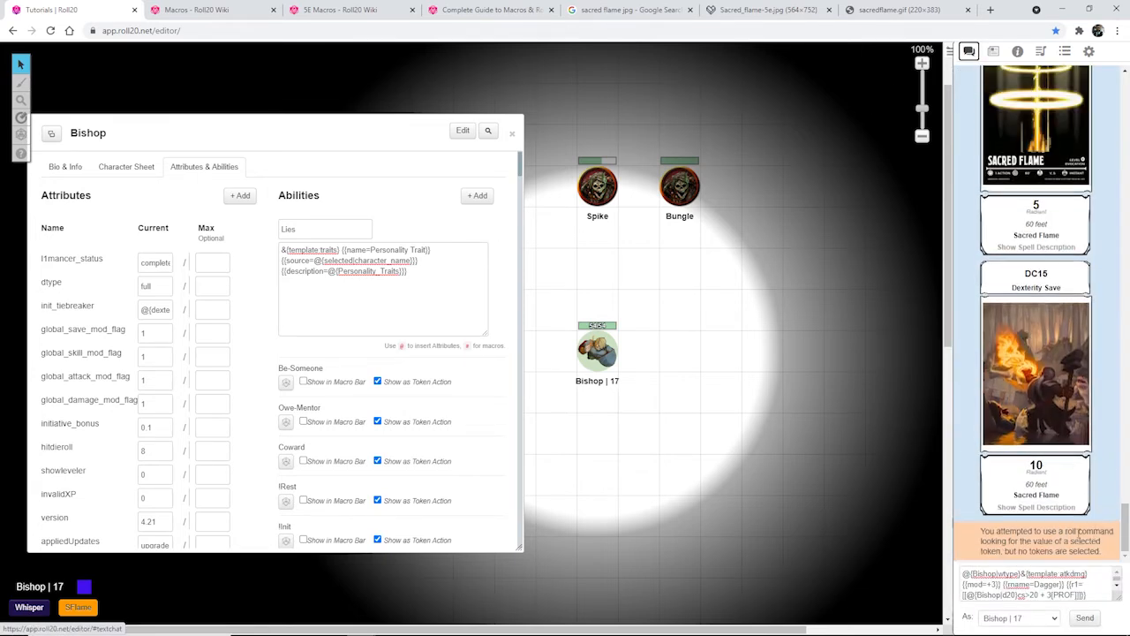
- Run the Lies ability with the Bishop token selected, and open the Be-Someone ability for editing
left_click(598, 352)
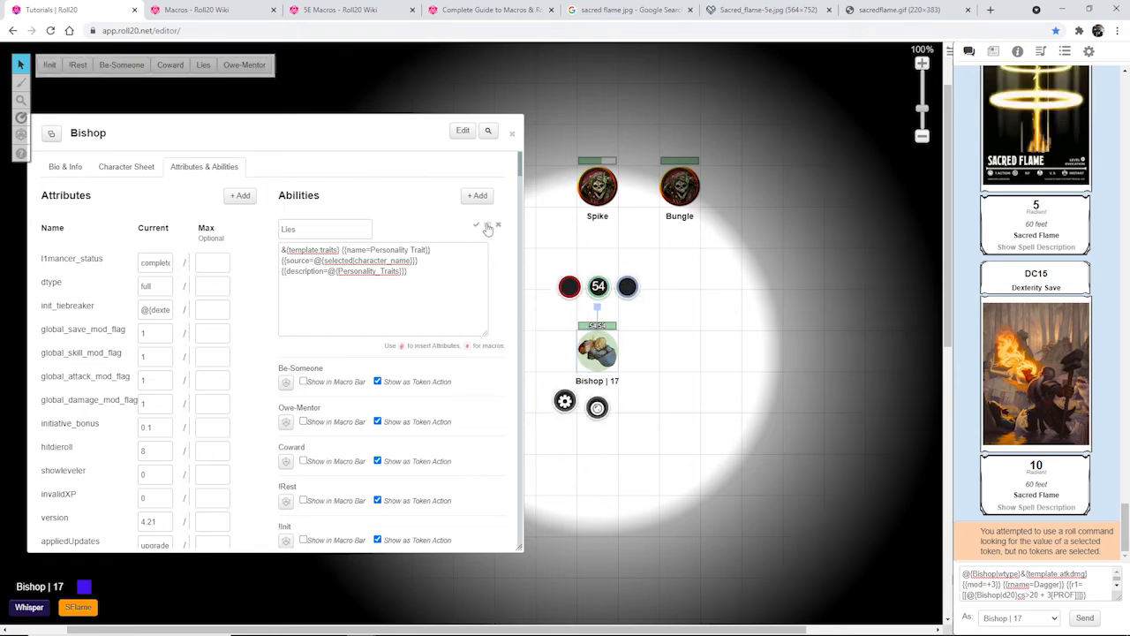
left_click(487, 226)
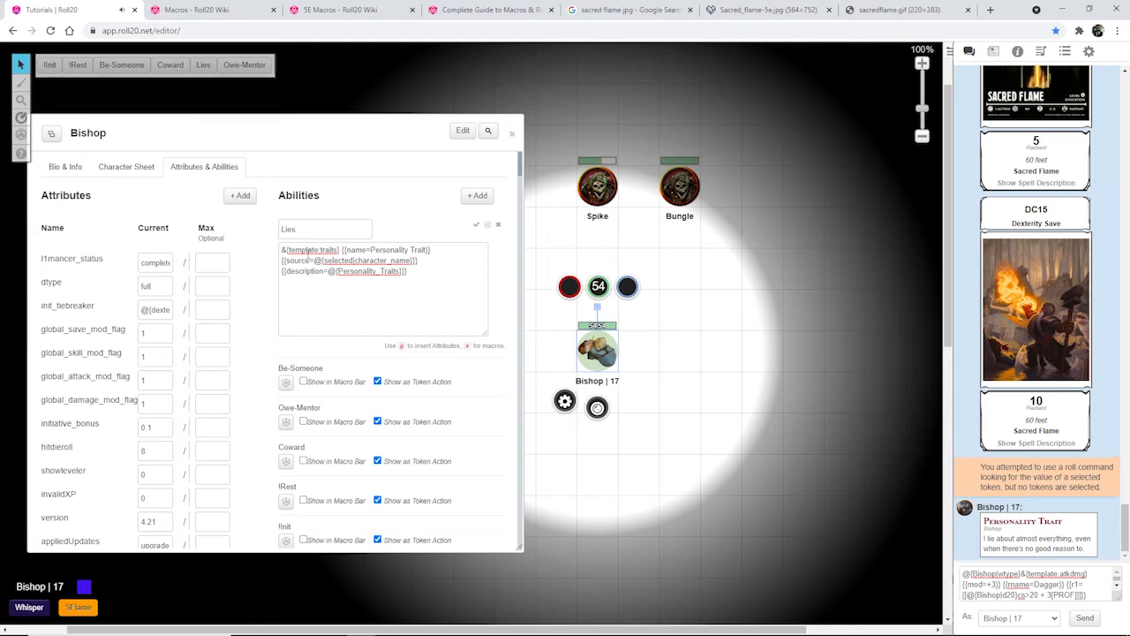
left_click(473, 371)
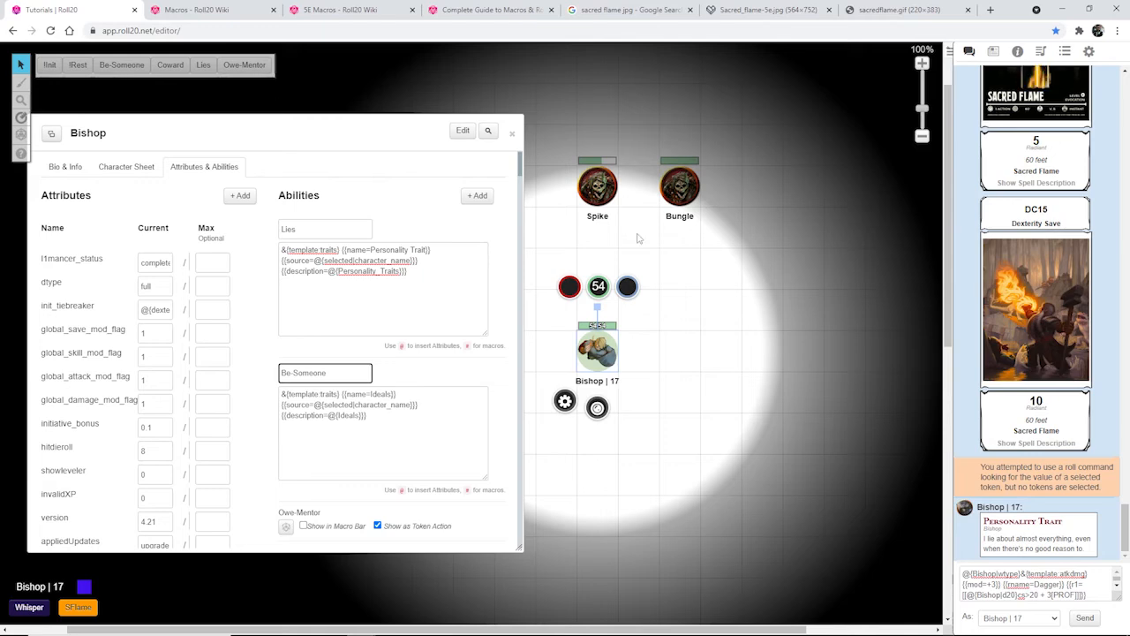
- On Bishop's character sheet, run the Coward and Lies token actions and turn on his inspiration
left_click(132, 168)
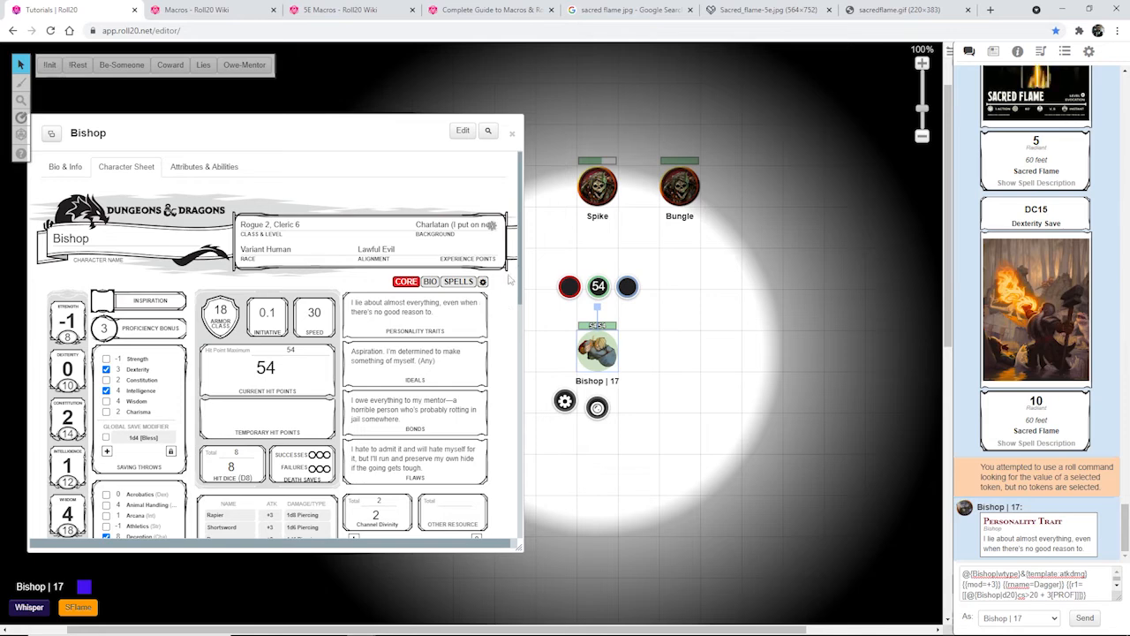
left_click(175, 65)
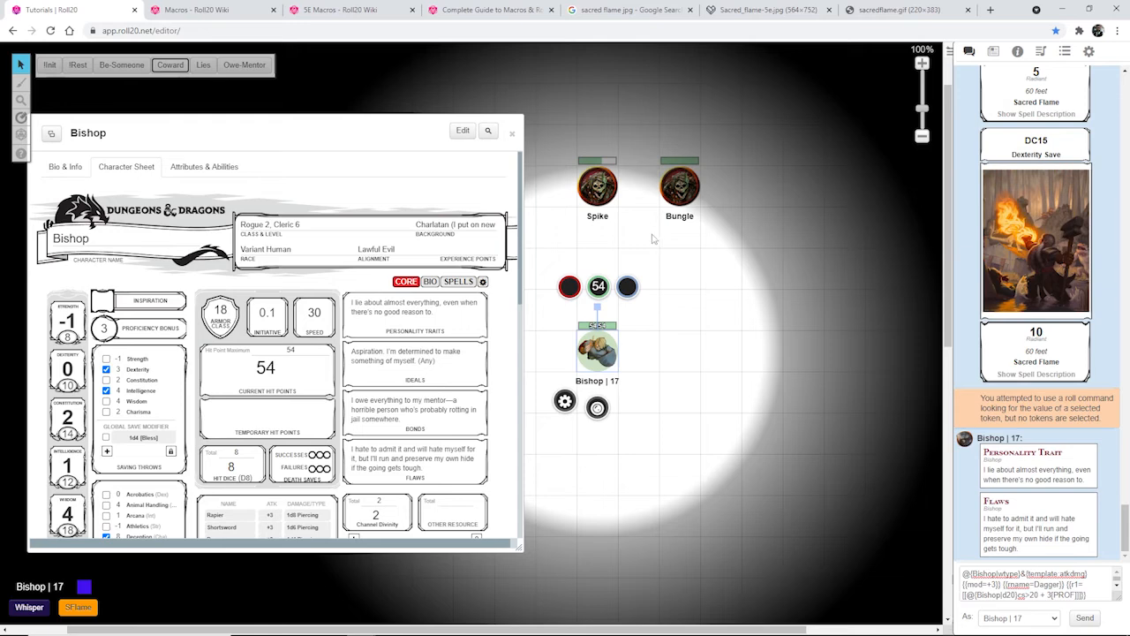
left_click(203, 67)
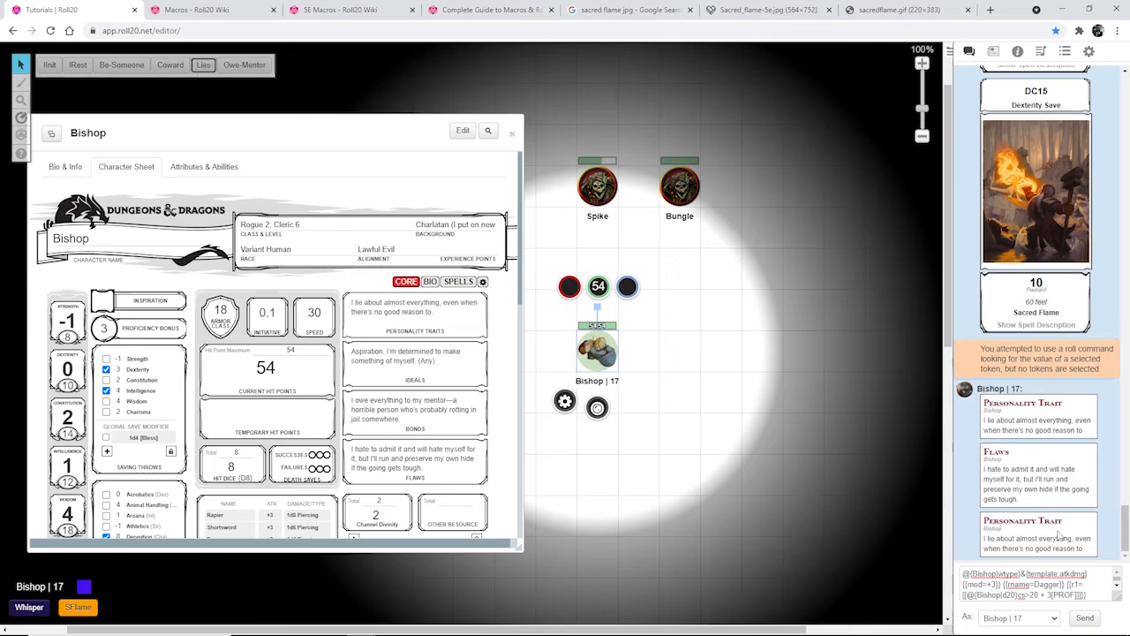
left_click(102, 309)
- Open the Untitled macro for editing and name it Inspiration
left_click(1065, 53)
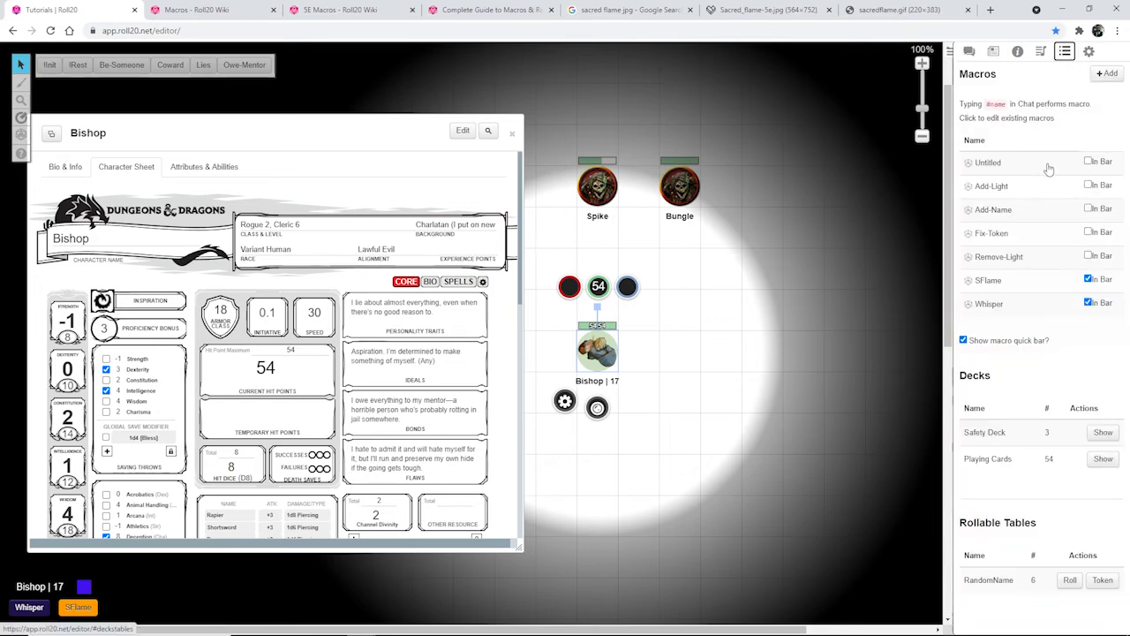
left_click(1083, 163)
left_click(549, 122)
type("Insp")
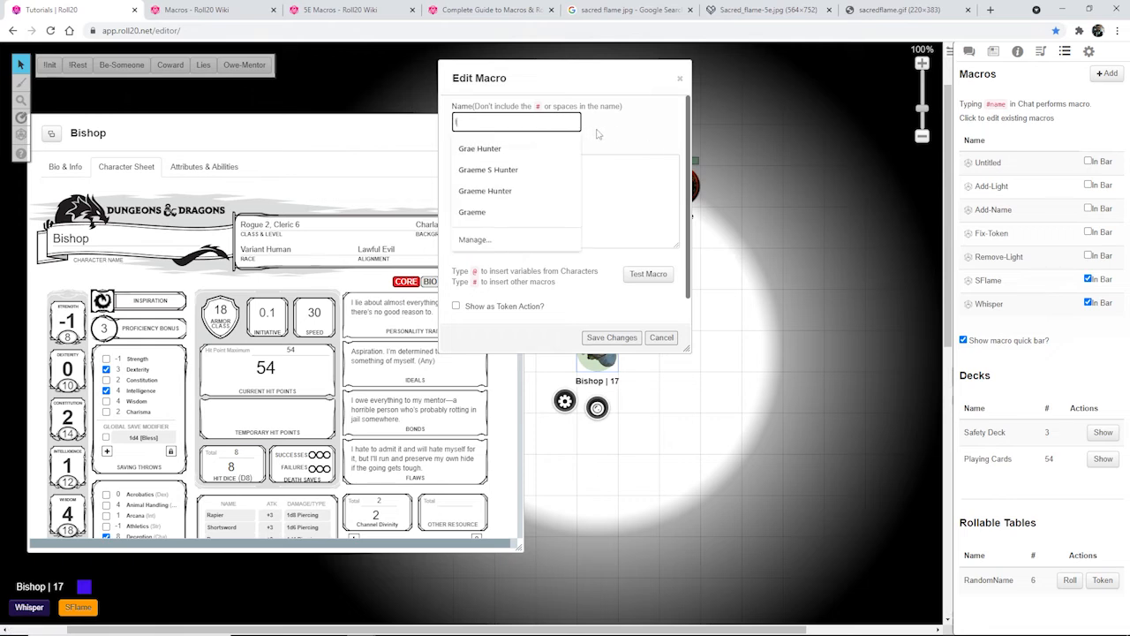
type("r")
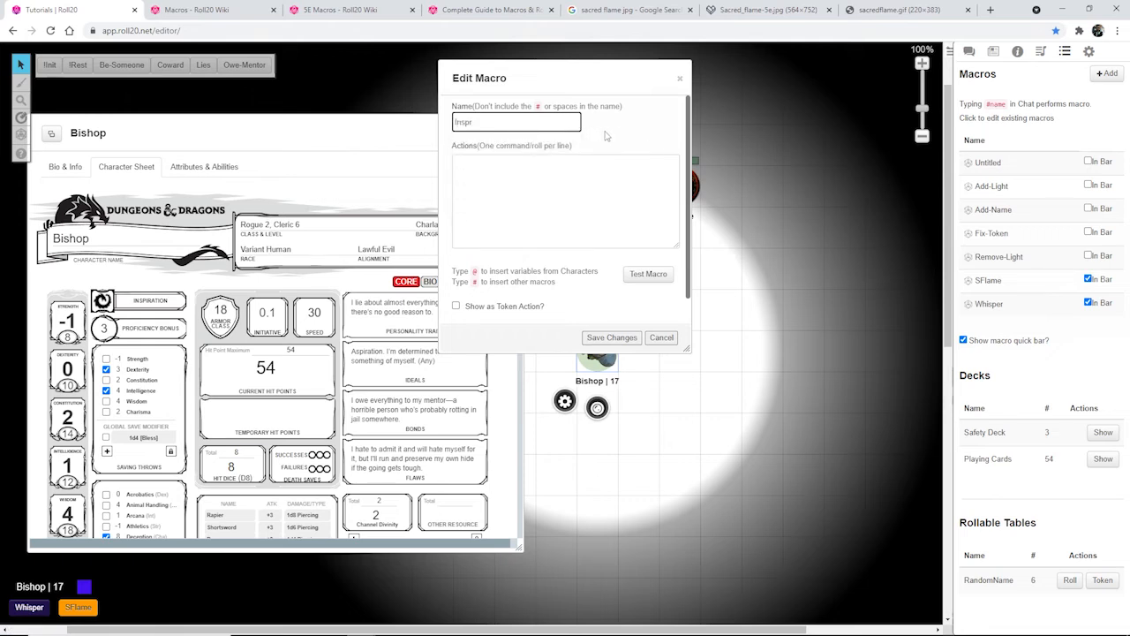
key("BackSpace")
type("iration")
left_click(565, 172)
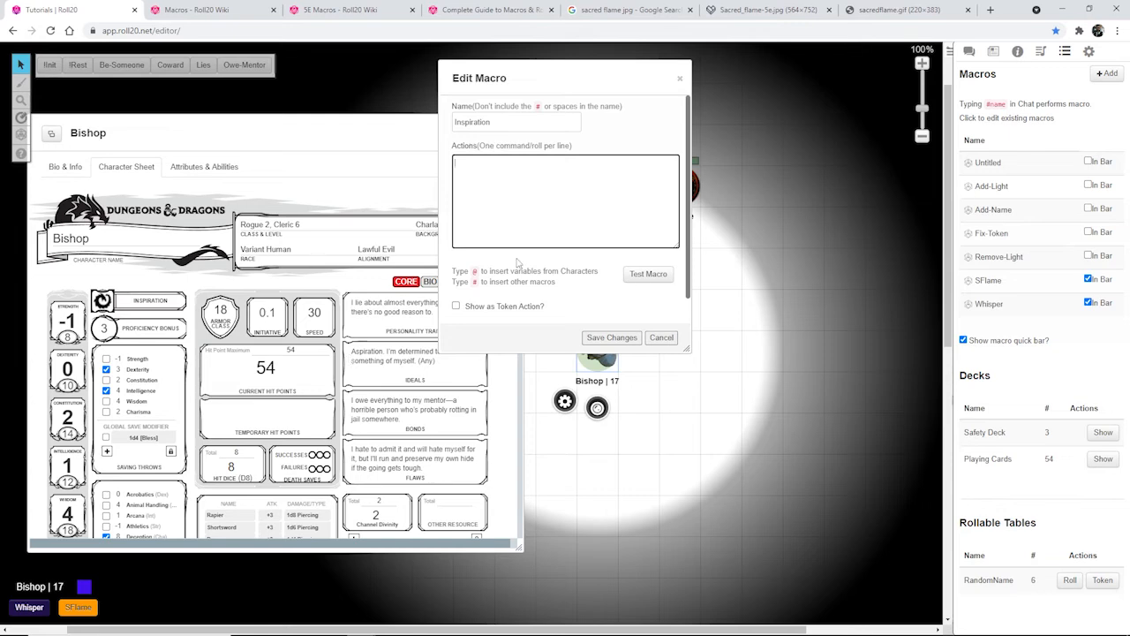
- Clear the chat message box and recall the template commands behind the recent Lies ability messages
left_click(969, 50)
left_click(1069, 569)
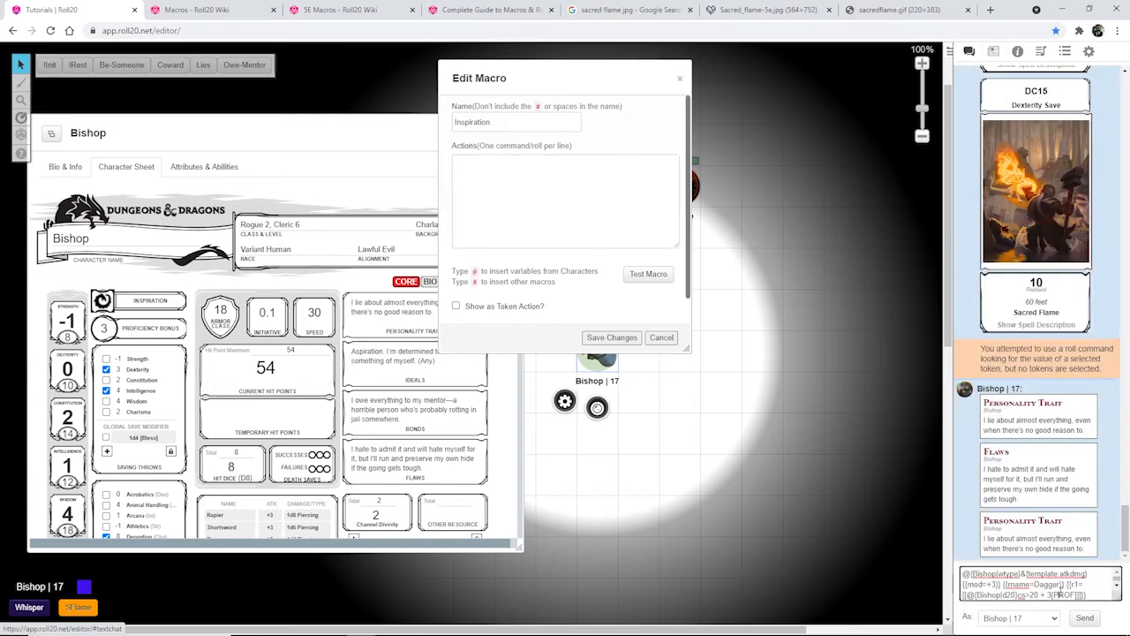
key("ctrl+a")
key("BackSpace")
type("%{Bishop|Lies}")
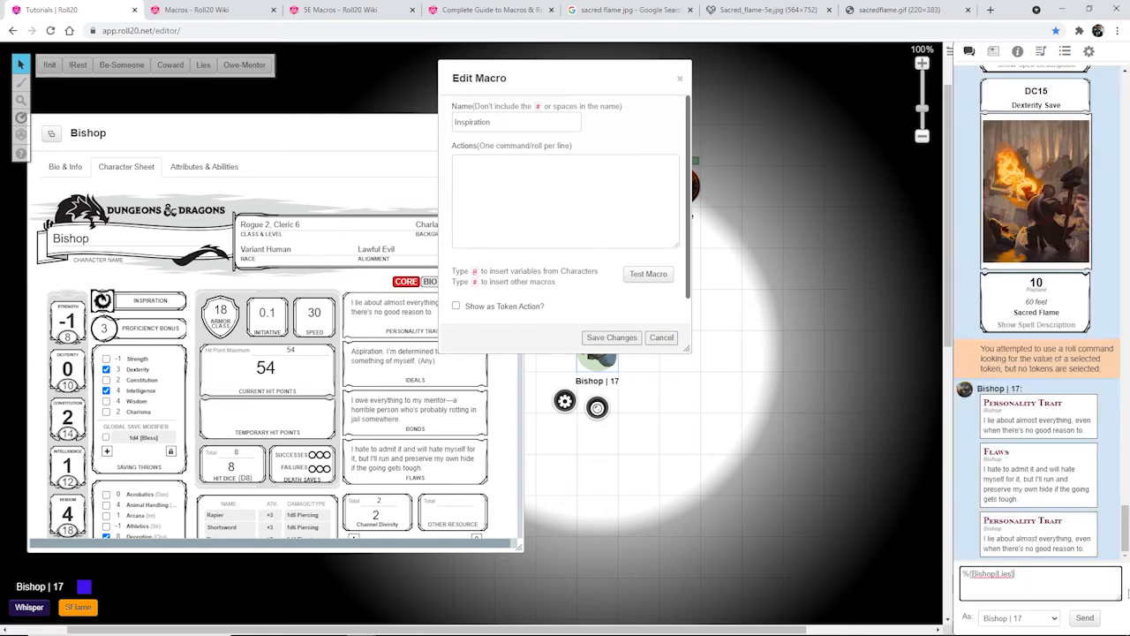
key("Up")
key("Up")
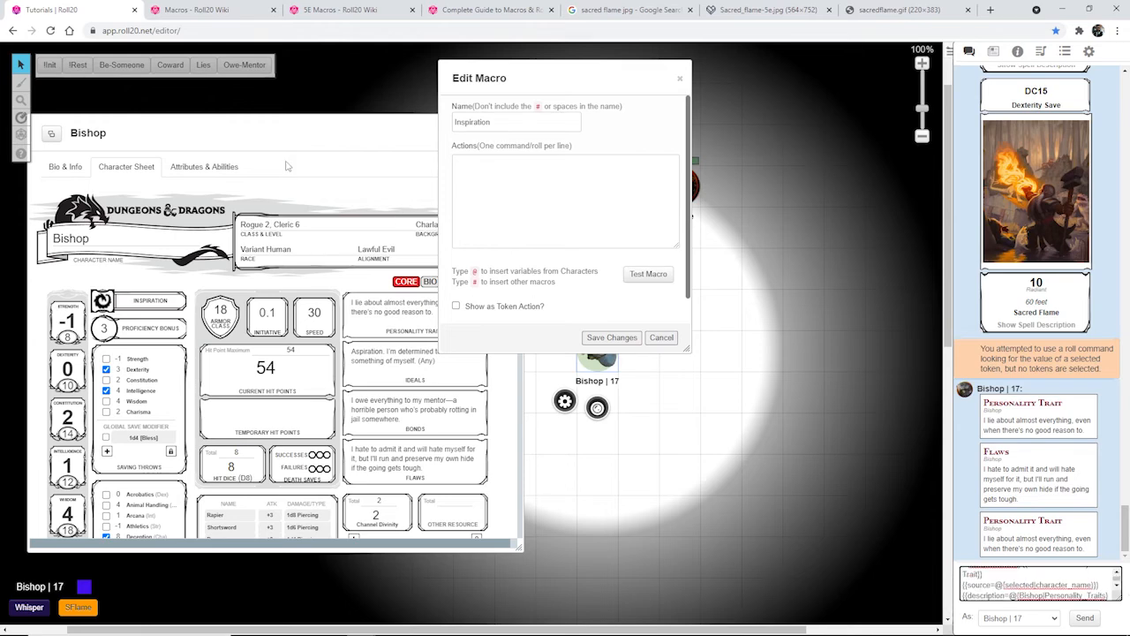
- Copy the first line of Bishop's Lies ability into the Inspiration macro's actions and change its name value to ionspiration
left_click(231, 170)
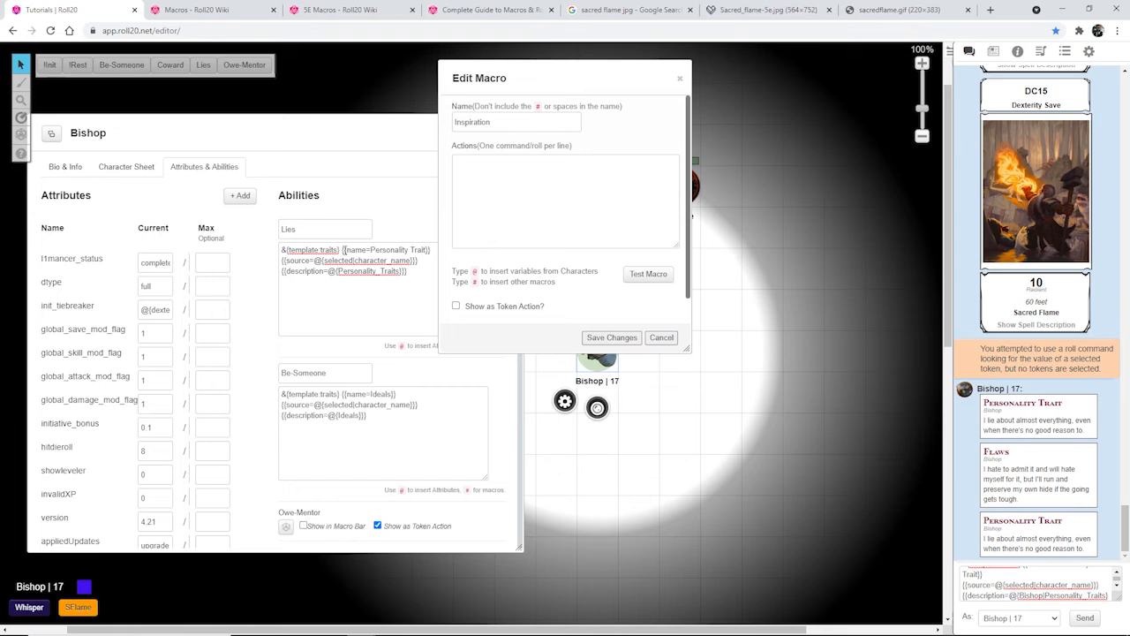
left_click_drag(431, 251, 283, 251)
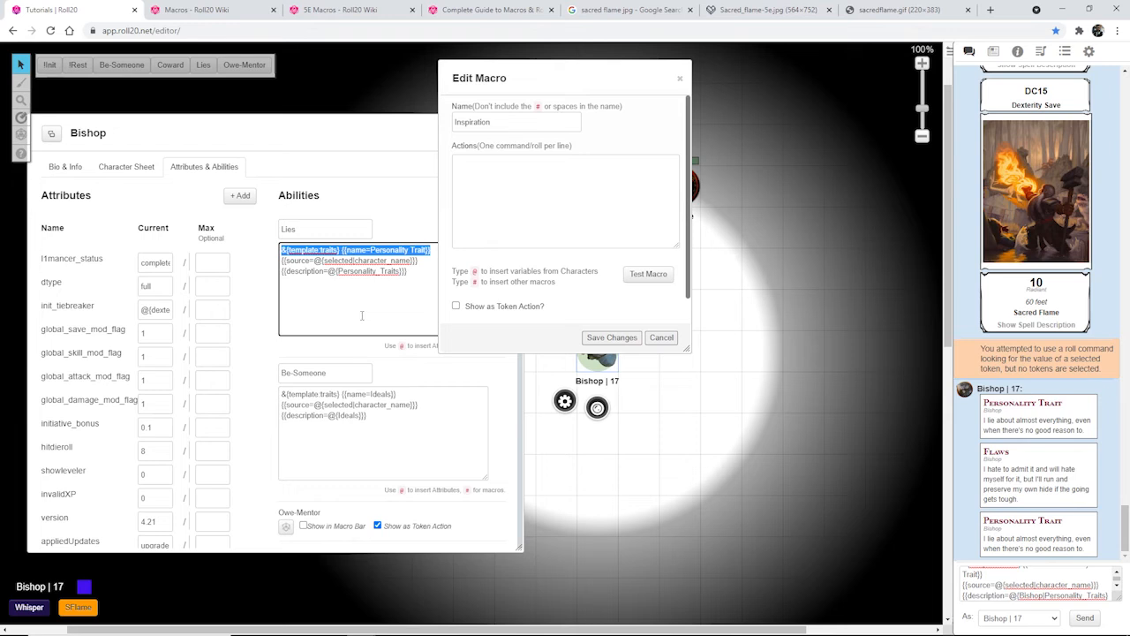
key("ctrl+c")
left_click(532, 175)
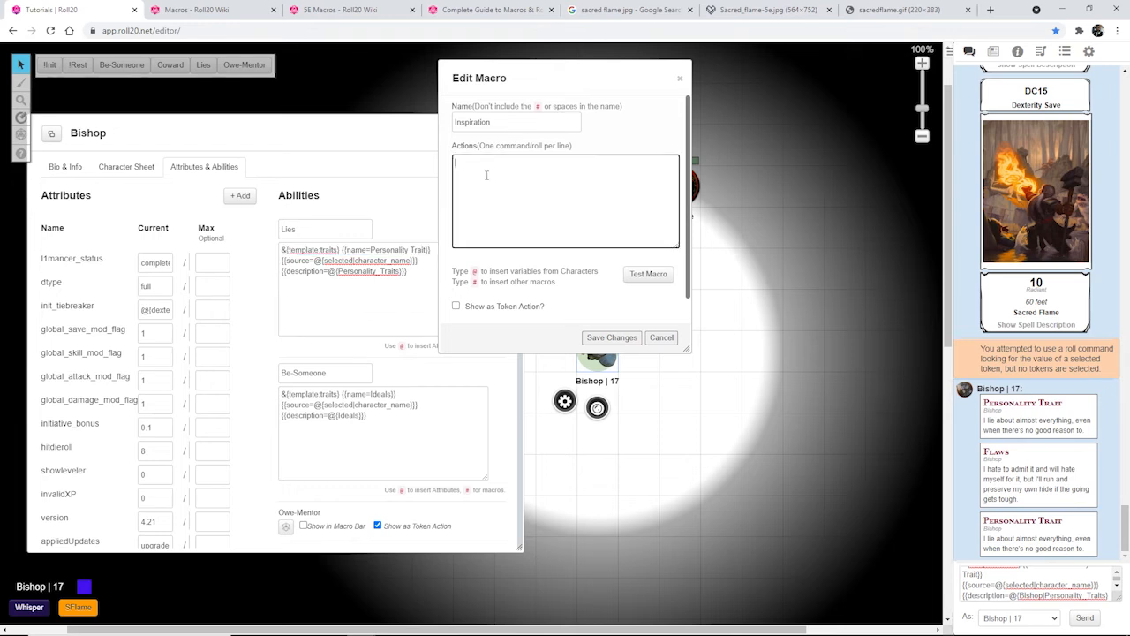
key("ctrl+v")
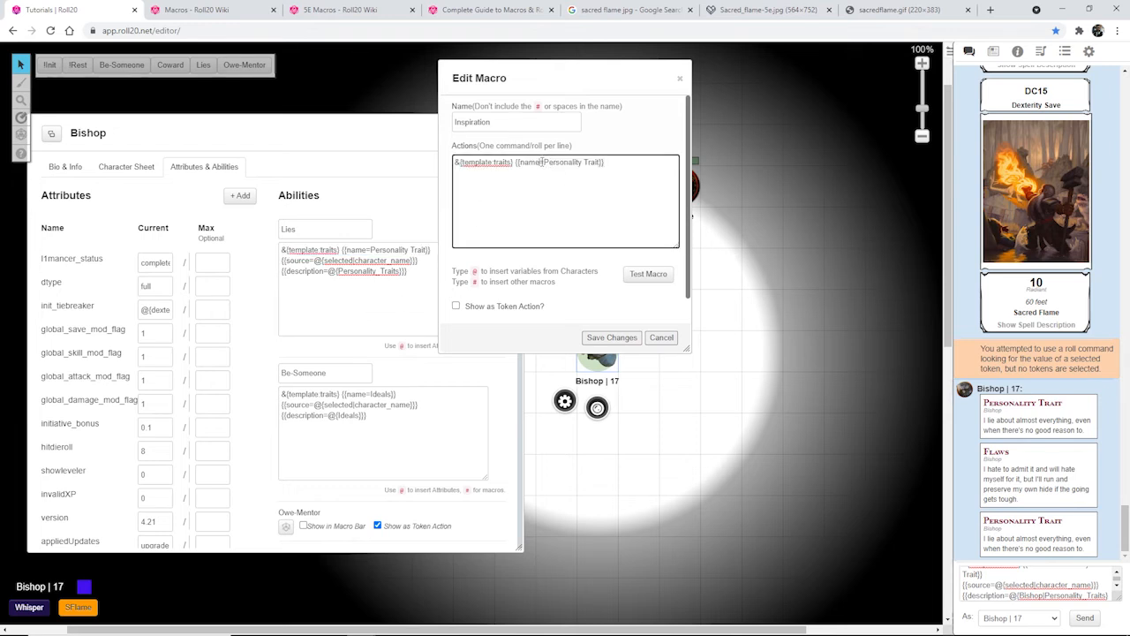
left_click_drag(543, 162, 599, 166)
type("Inspiration")
- Send Bishop's Magic Initiate feature from the character sheet to chat and recall its template command in the message box
left_click(115, 167)
scroll(281, 362, "down", 5)
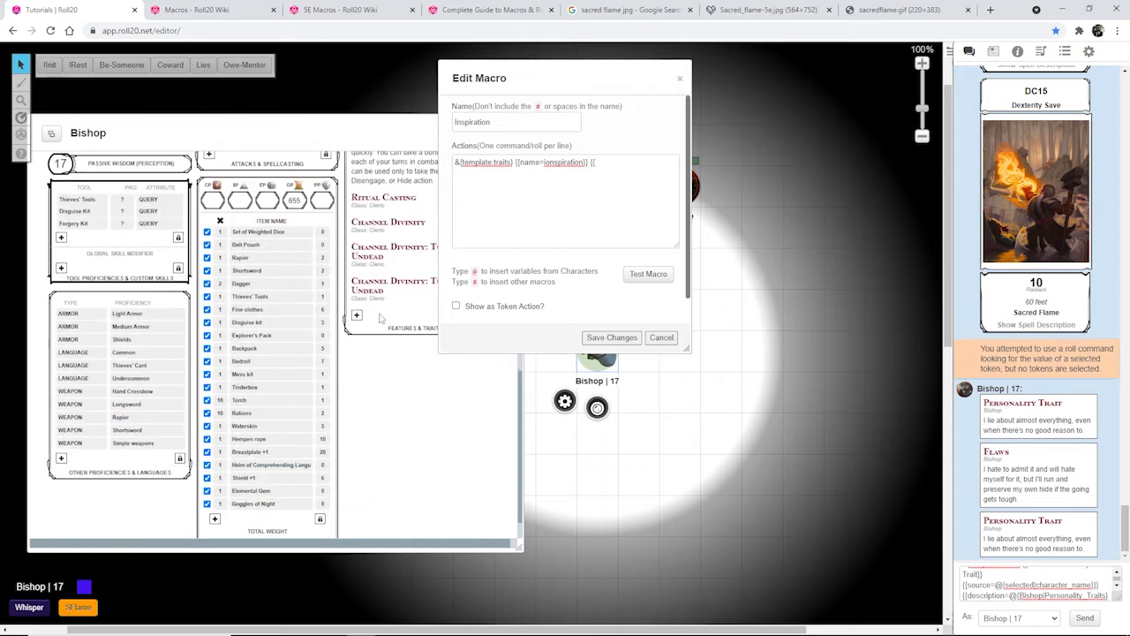
scroll(362, 335, "up", 3)
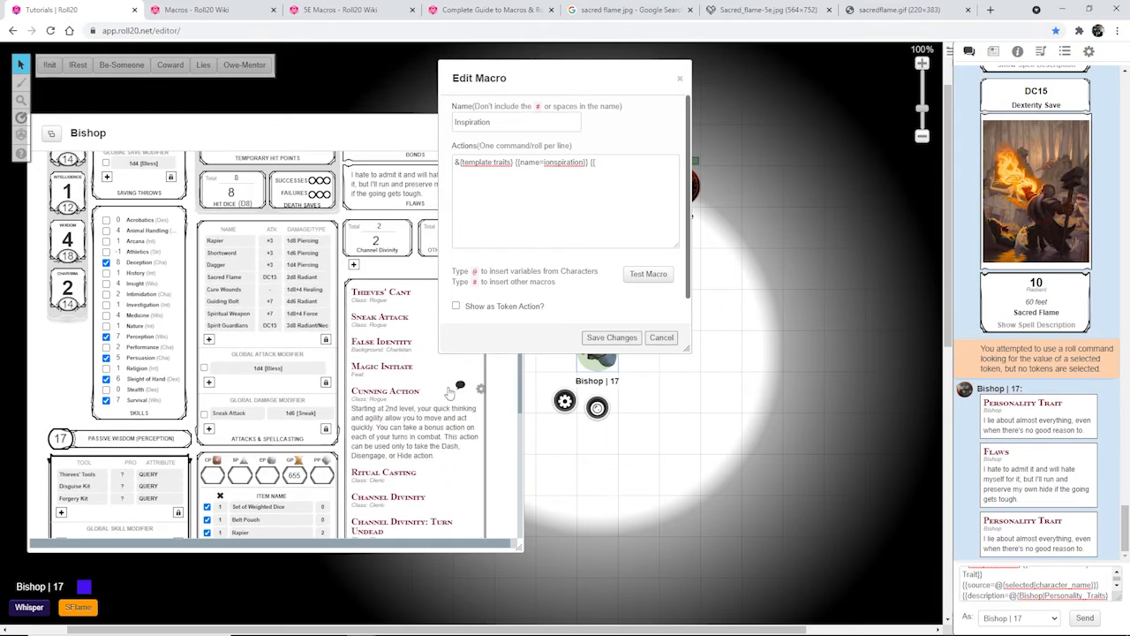
left_click(459, 363)
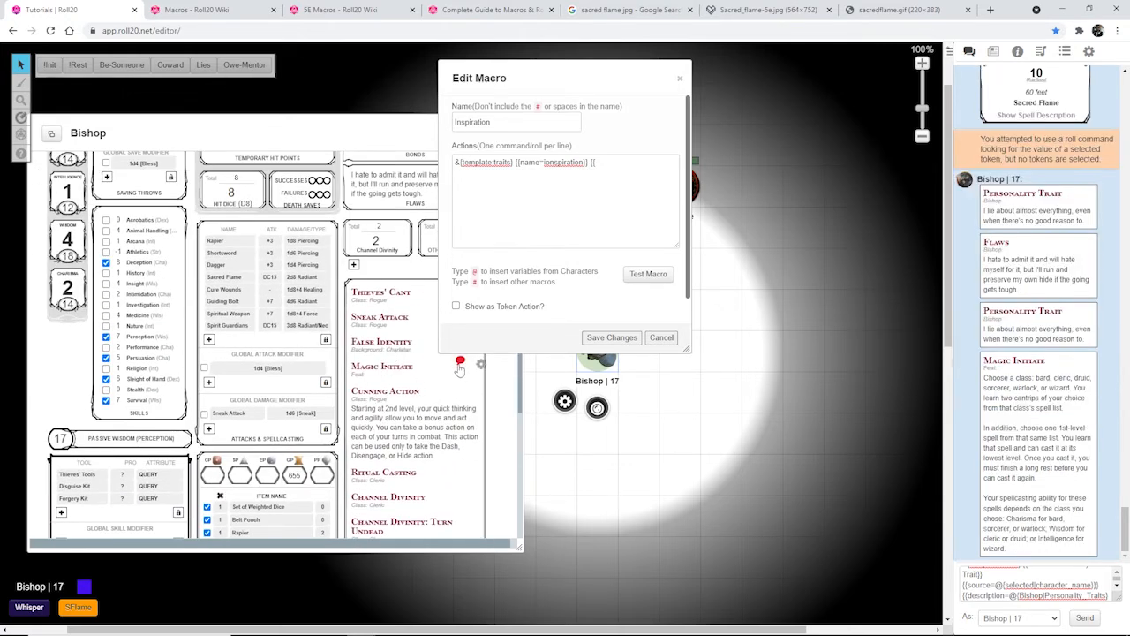
left_click(1021, 584)
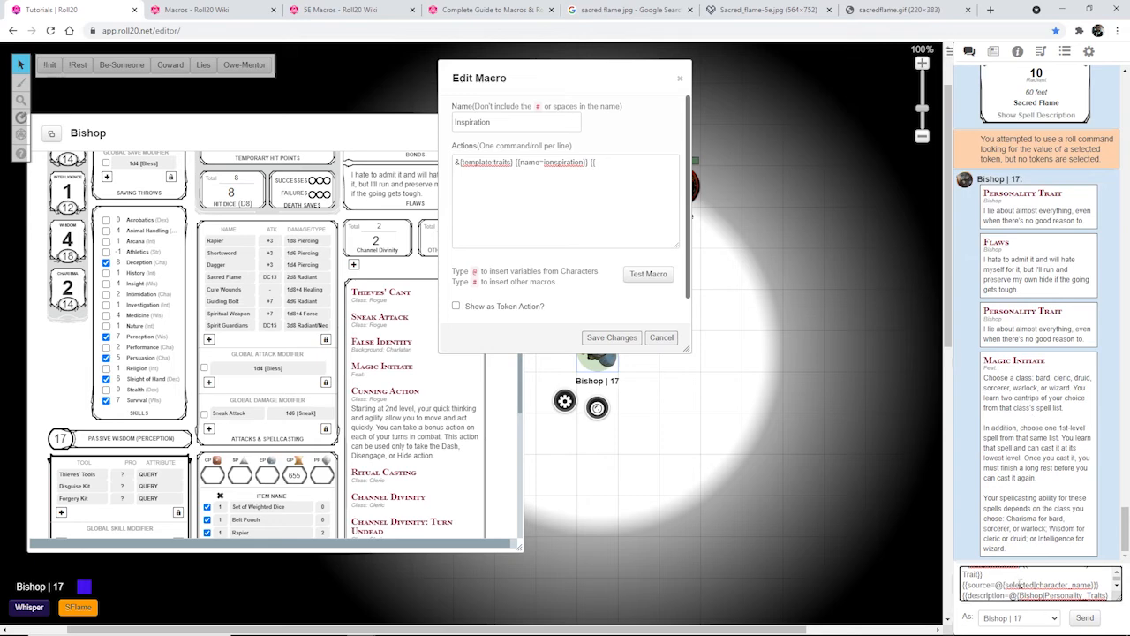
key("super")
key("super")
key("ctrl+a")
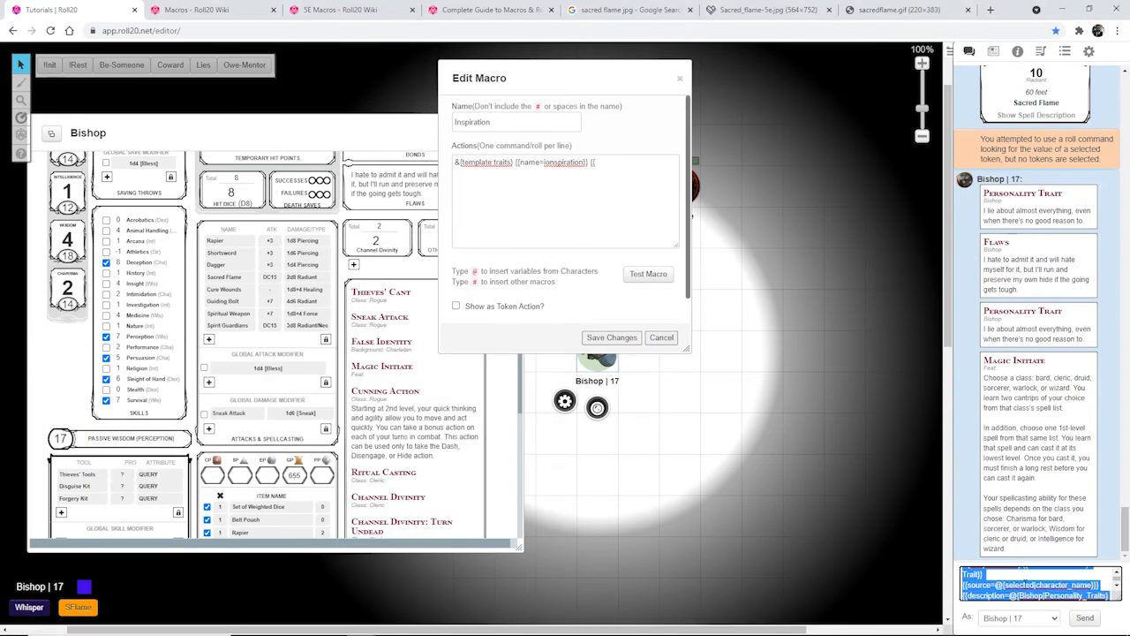
key("BackSpace")
key("ctrl+v")
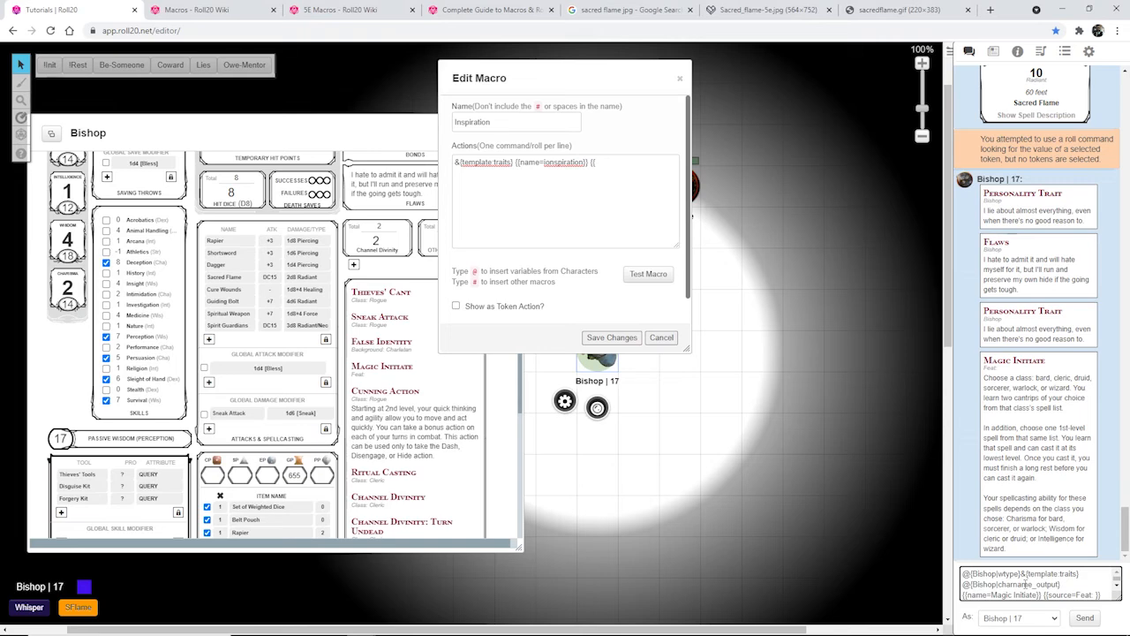
- Enlarge the Edit Macro window and copy the Magic Initiate command into the Inspiration macro below its first line
key("ctrl+a")
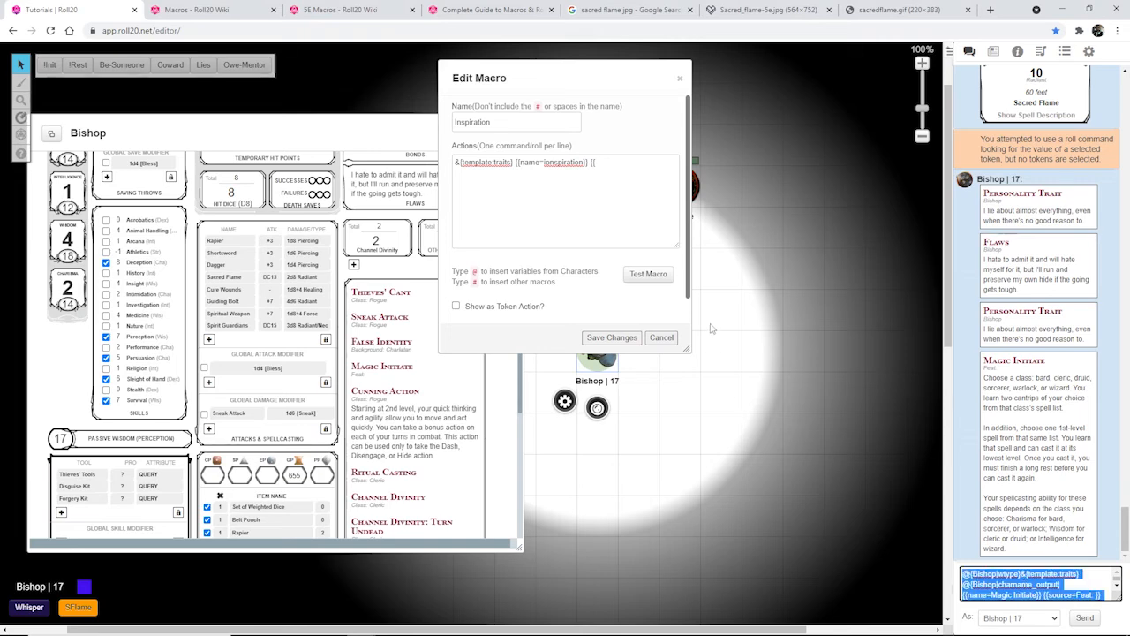
left_click_drag(686, 348, 948, 572)
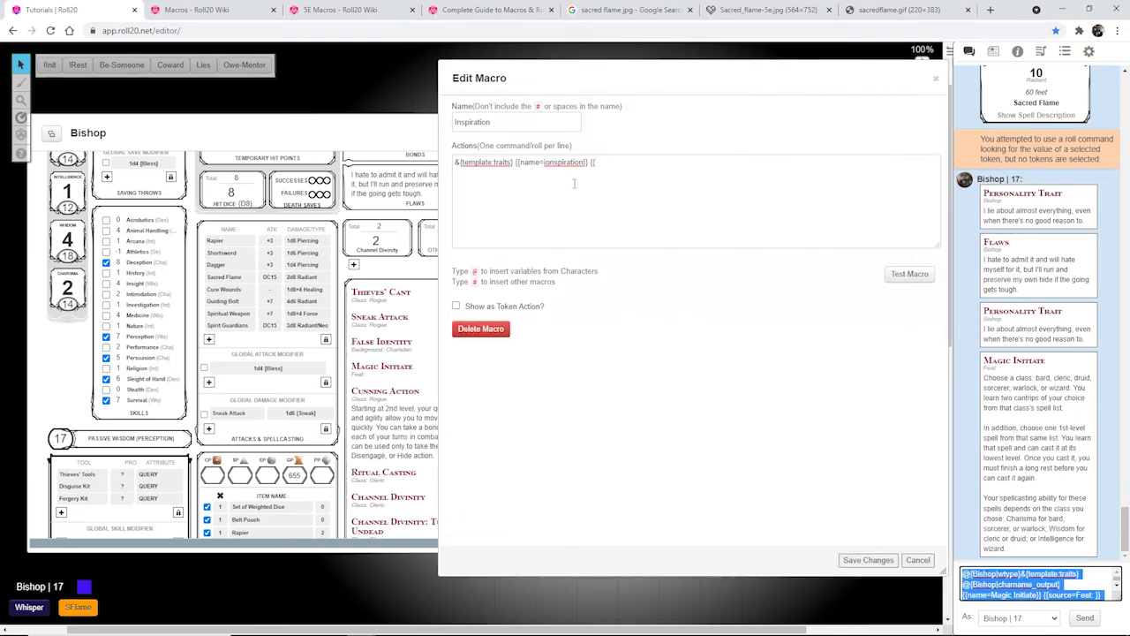
left_click(608, 165)
key("ctrl+a")
key("ctrl+v")
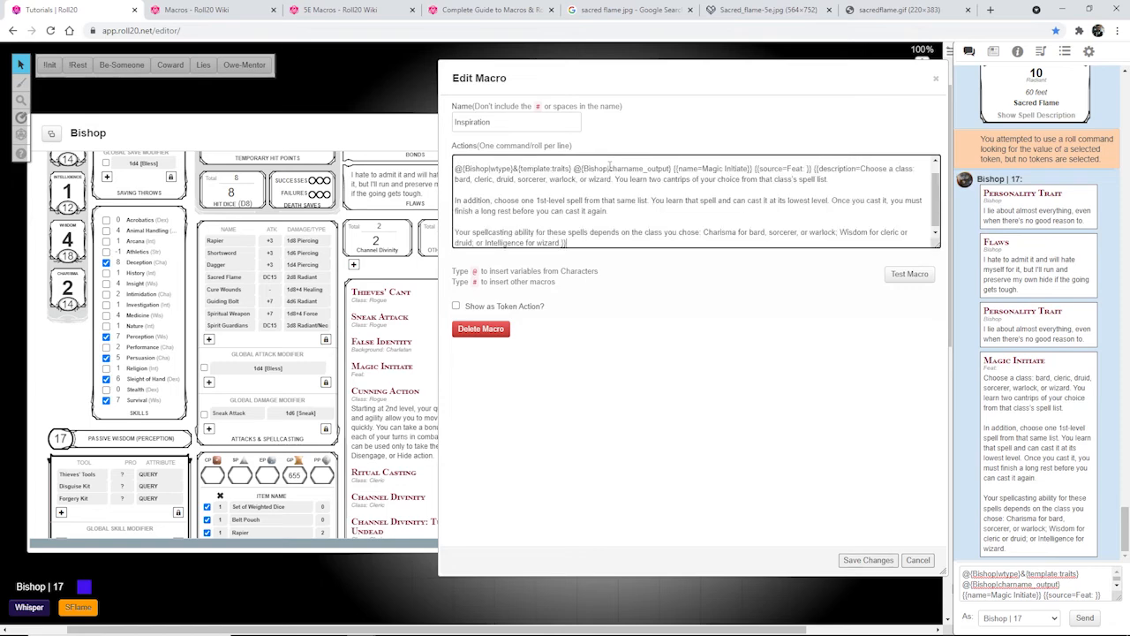
scroll(600, 167, "up", 1)
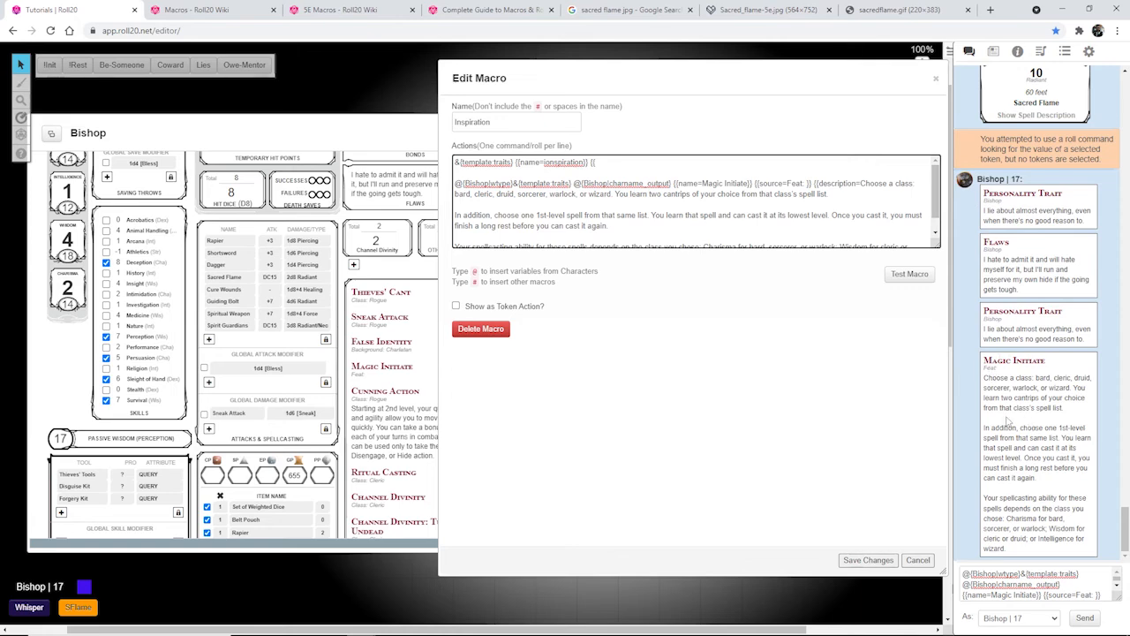
- Complete the first line of the Inspiration macro with an empty {{description=}} field, copying the key from the Magic Initiate text
double_click(832, 184)
key("ctrl+c")
left_click(622, 163)
key("ctrl+v")
- Delete the pasted Magic Initiate text below the first line of the Inspiration macro
key("Down")
key("shift+Down")
key("shift+Down")
key("shift+Down")
key("shift+Down")
key("shift+Down")
key("shift+Down")
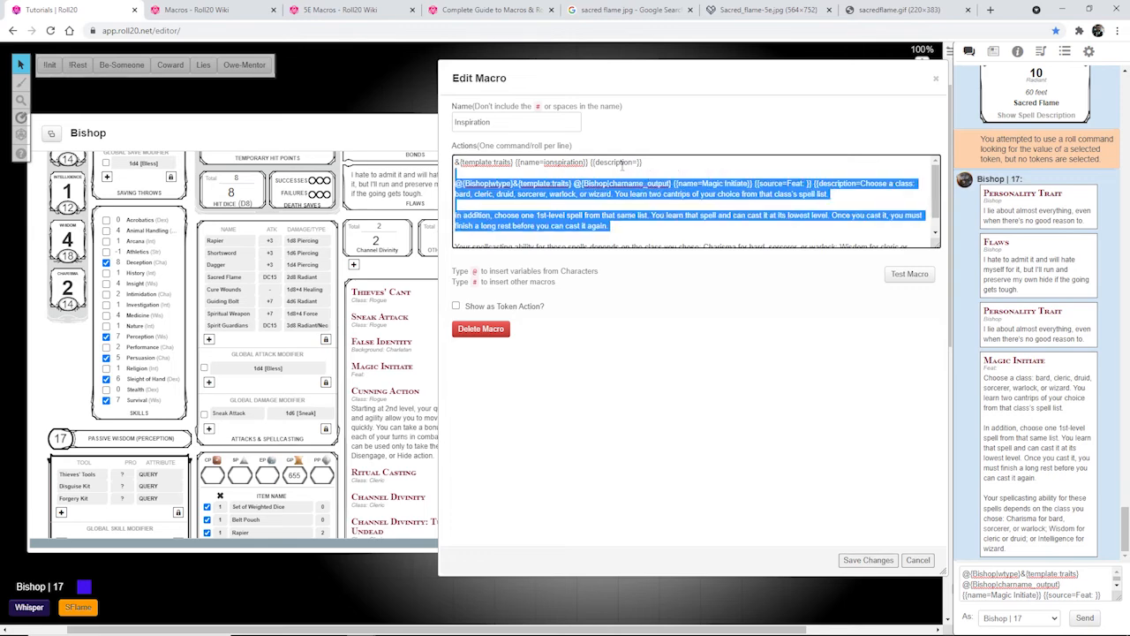
key("Delete")
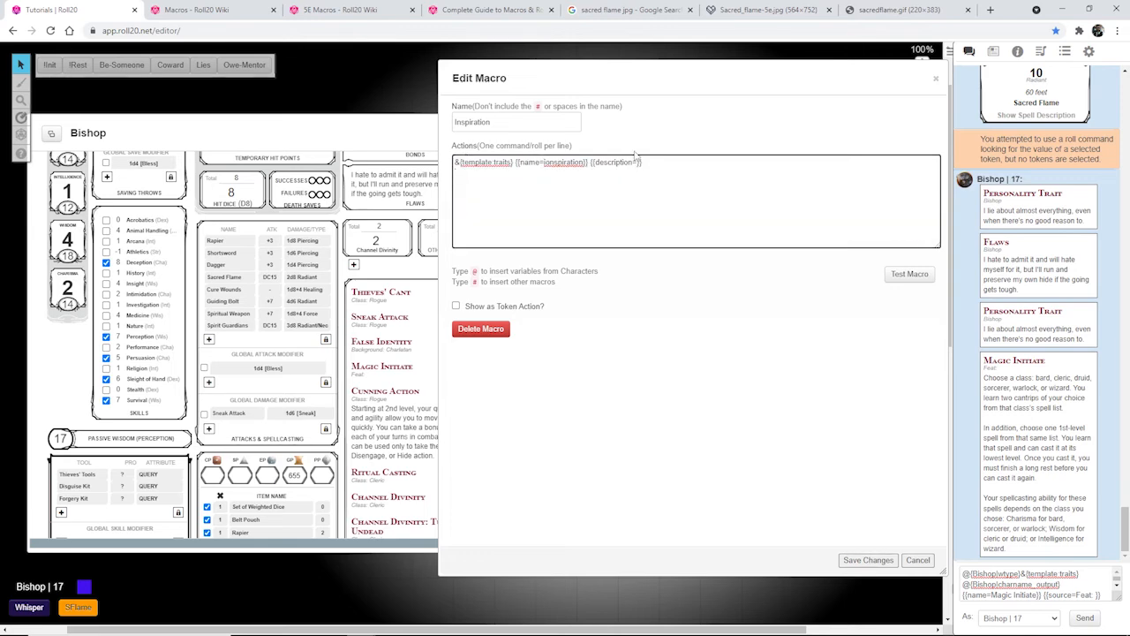
- Correct the macro template's name value to Inspiration
key("Delete")
key("Delete")
type("I")
- Search Google Images for "happy knight" and open the ArtStation knight illustration in a new browser tab
left_click(890, 11)
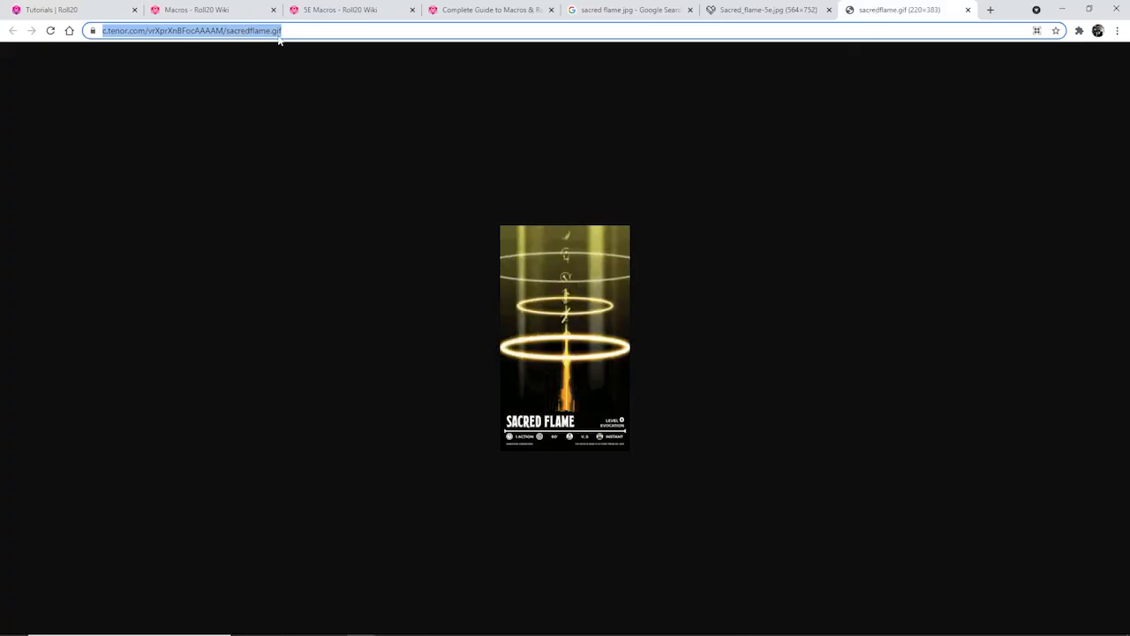
type("happy")
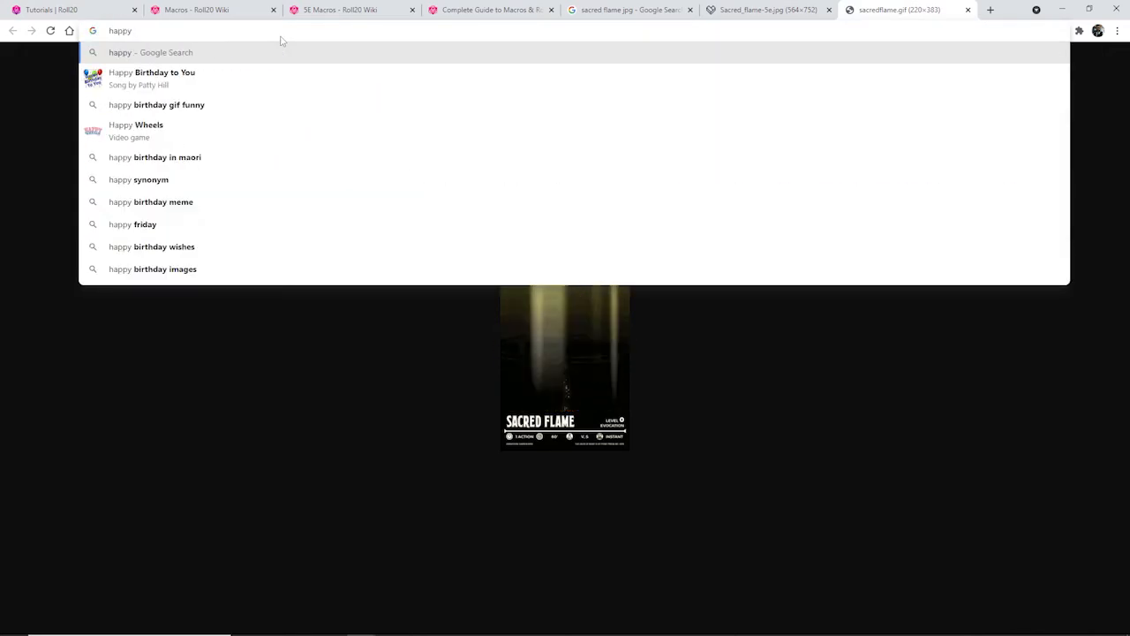
type("Knight")
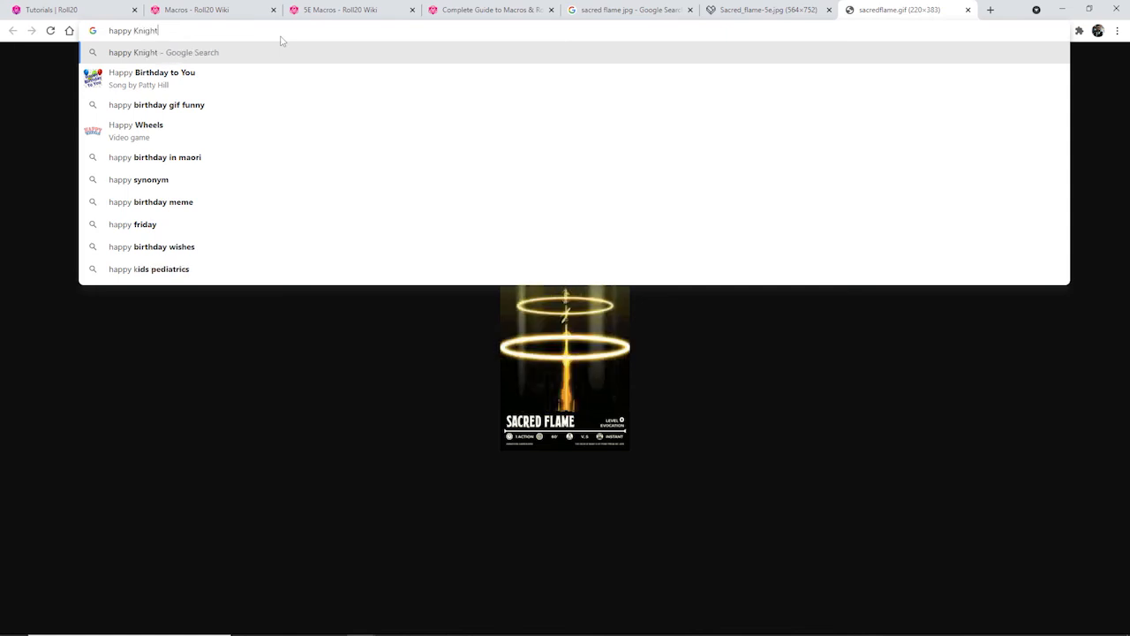
key("Return")
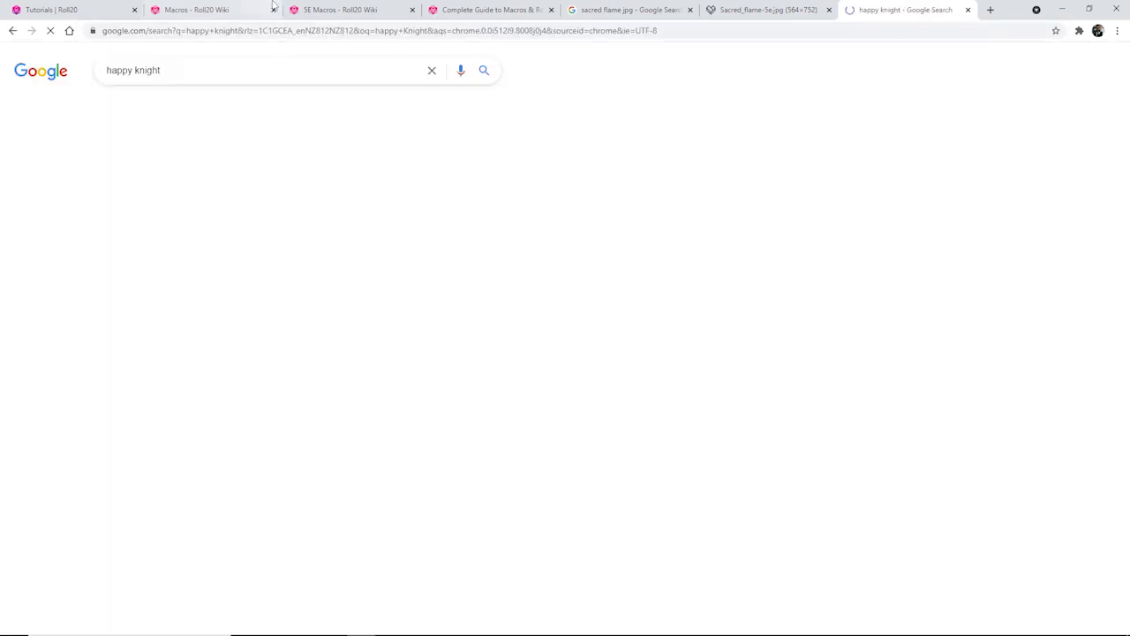
left_click(167, 107)
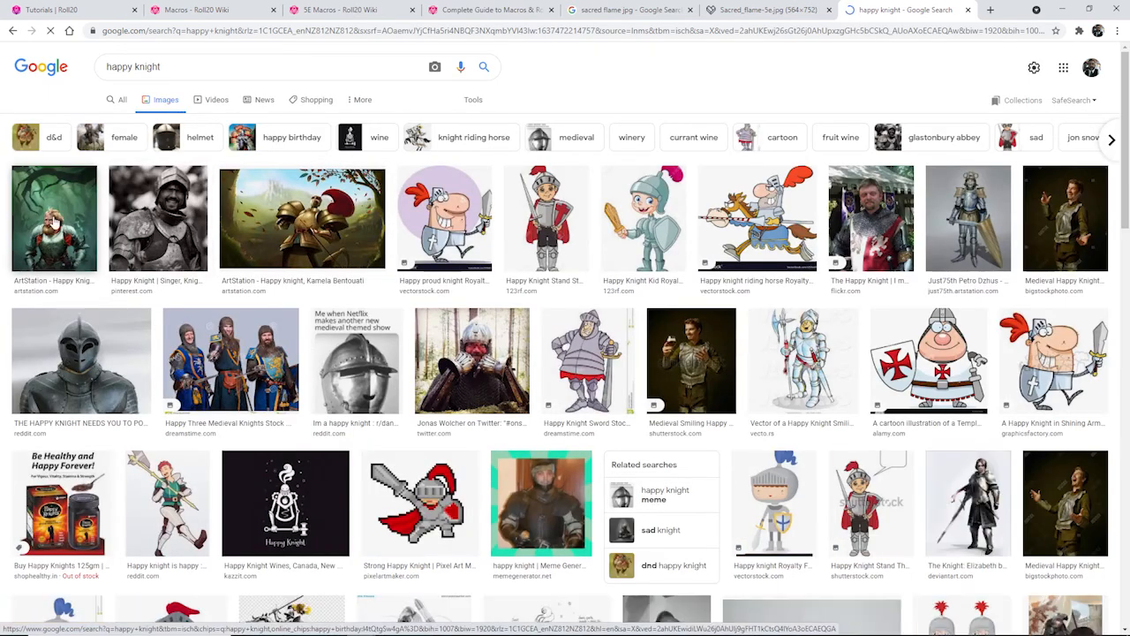
left_click(55, 222)
right_click(880, 284)
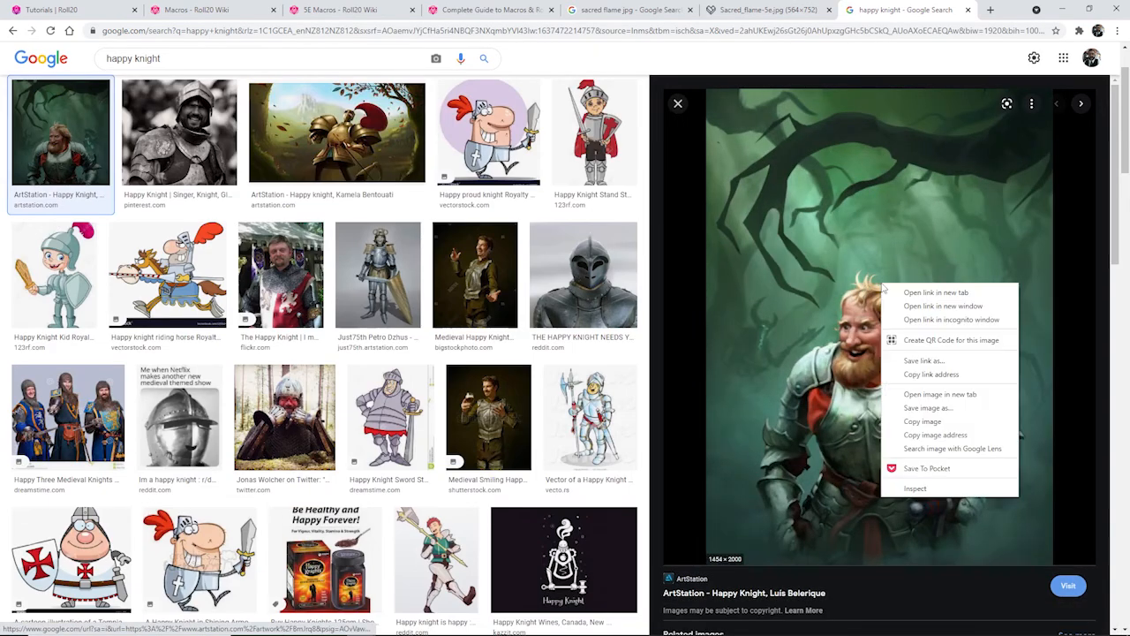
left_click(939, 394)
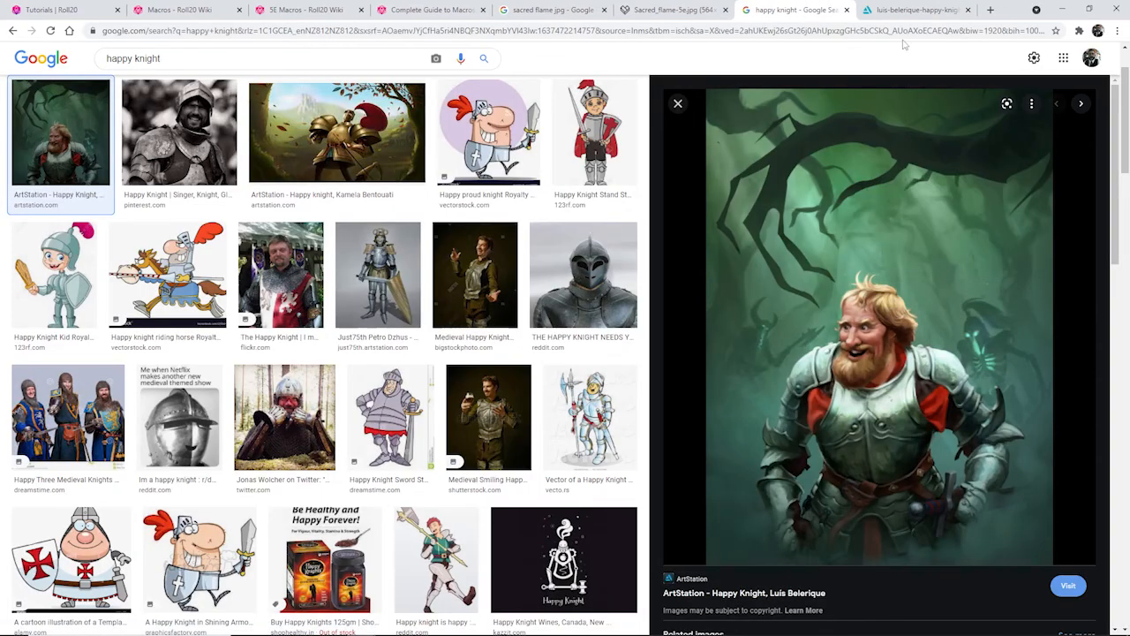
left_click(918, 11)
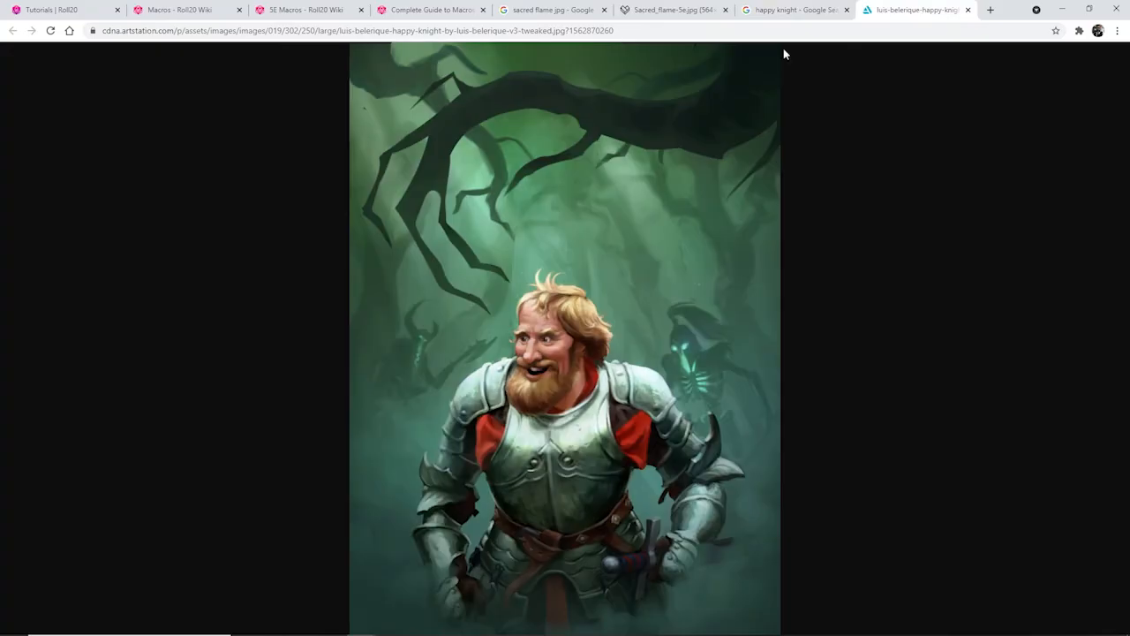
left_click(572, 32)
left_click_drag(598, 31, 644, 30)
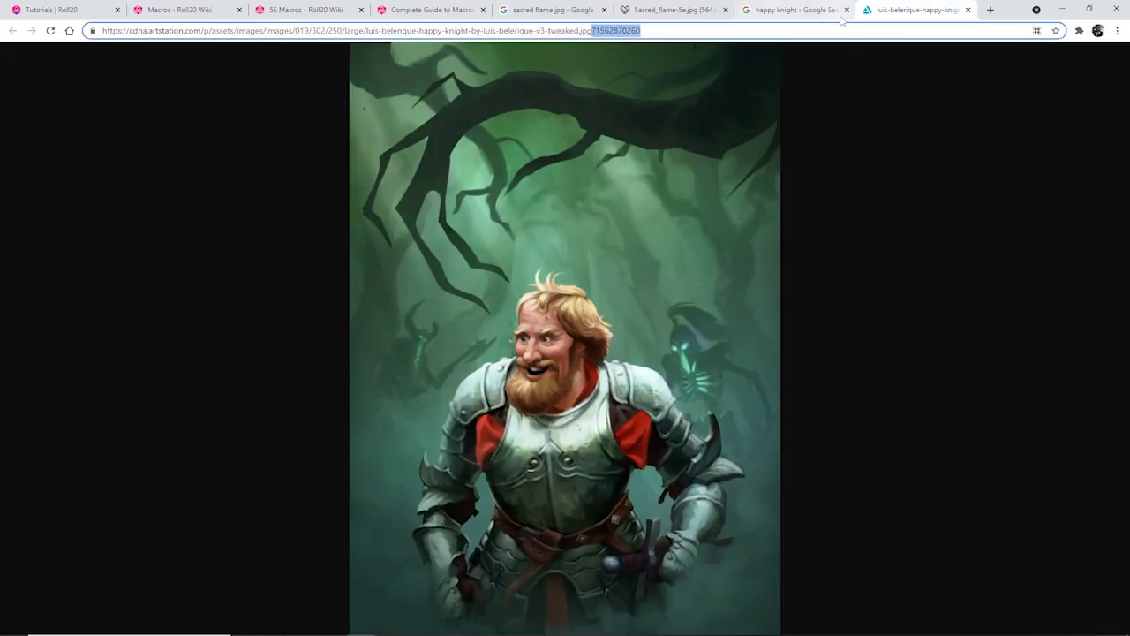
key("BackSpace")
key("Return")
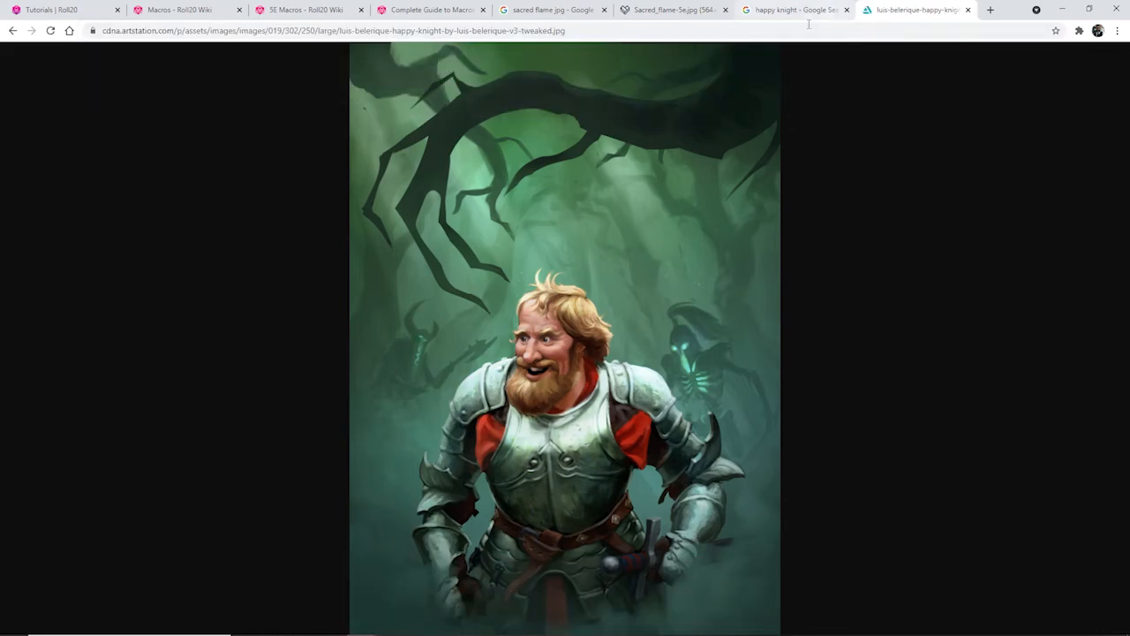
- Embed the ArtStation happy knight image link in the Inspiration macro's description, formatted as [d](image address)
left_click(619, 31)
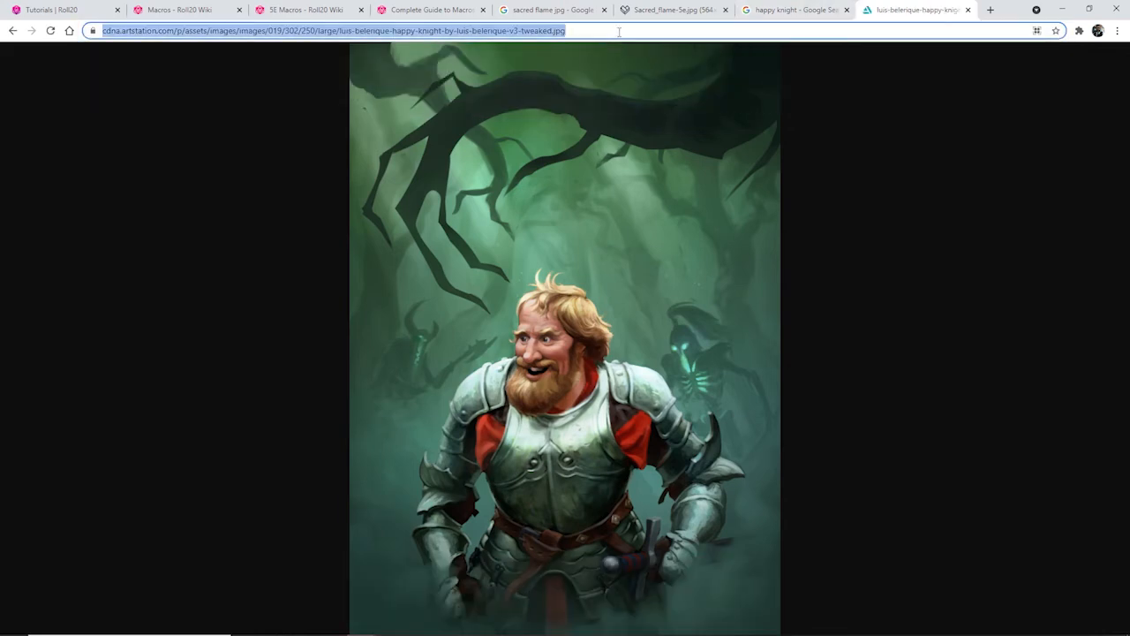
left_click(53, 10)
left_click(632, 163)
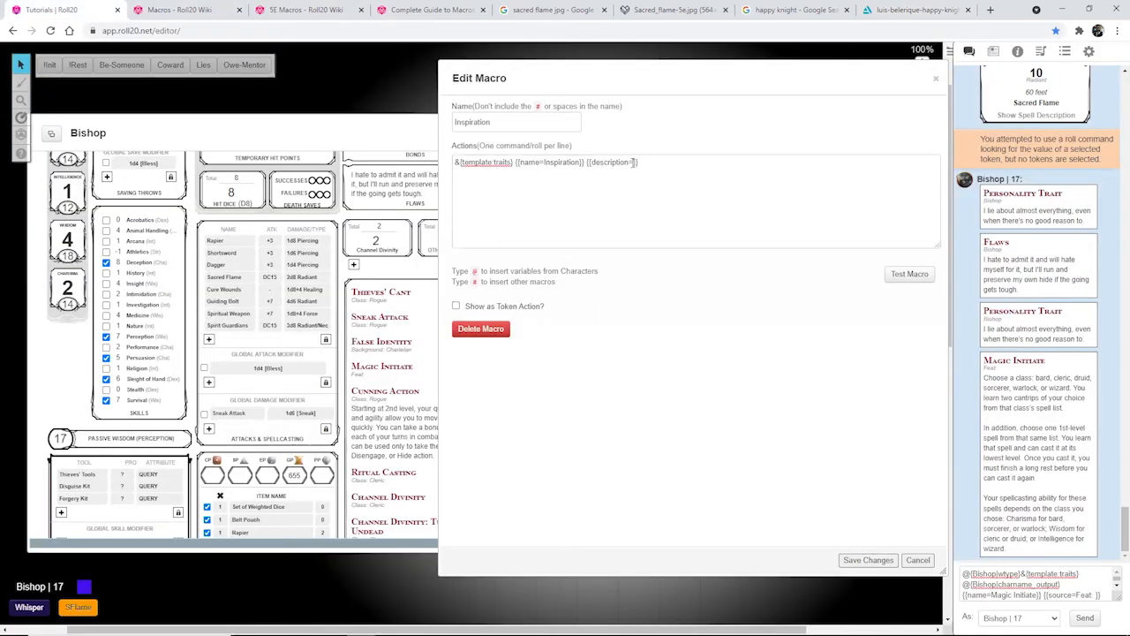
type("[d")
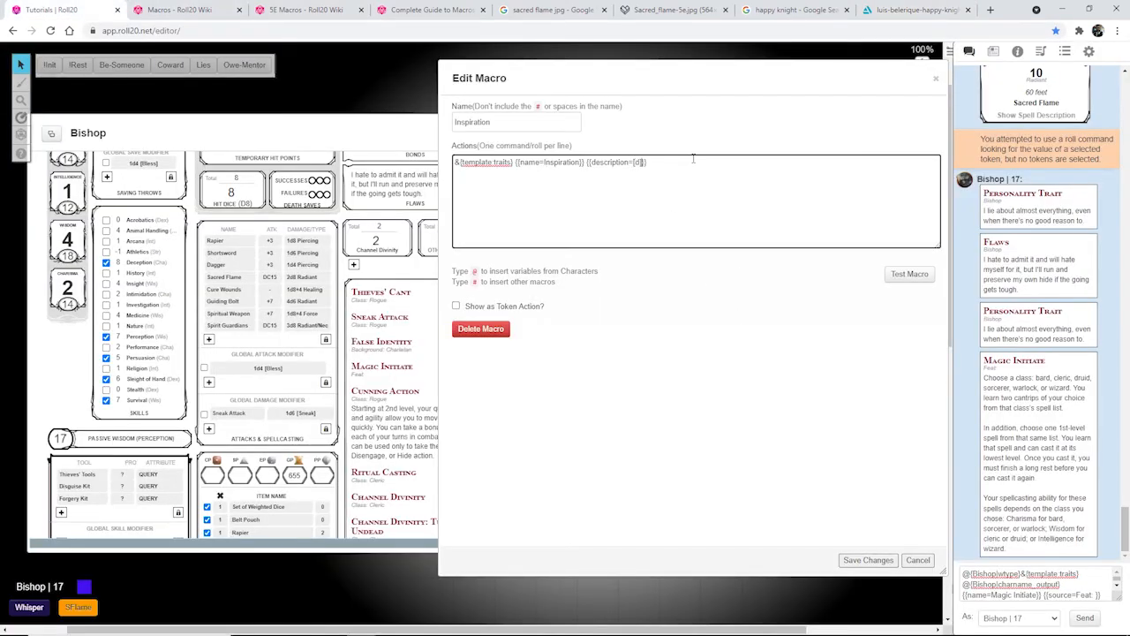
type("](")
key("ctrl+v")
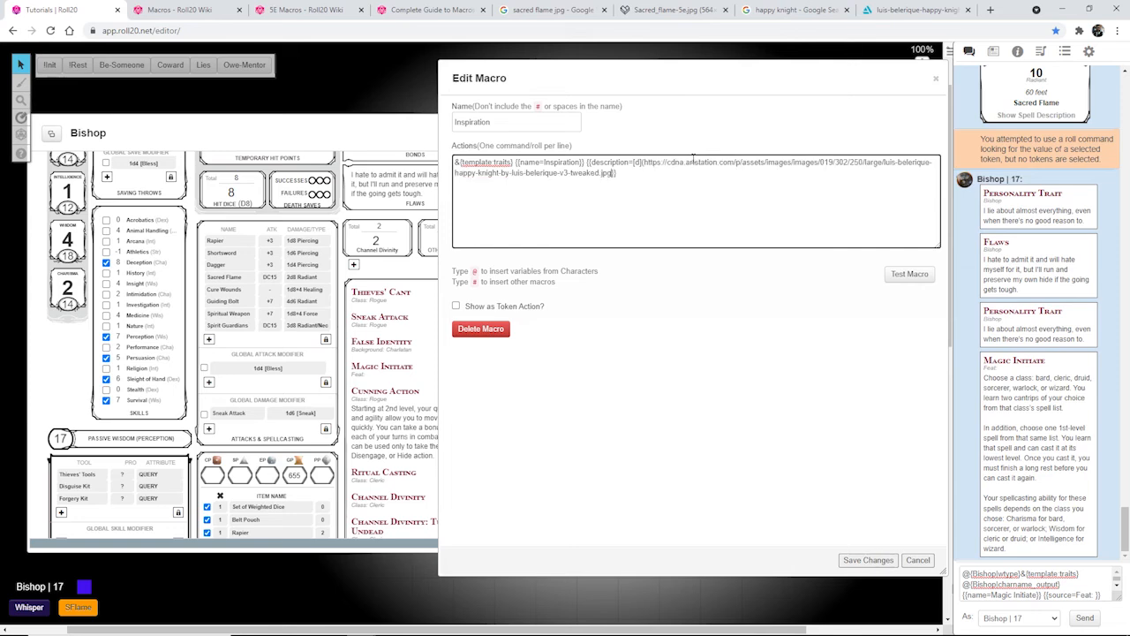
- Test the Inspiration macro in chat and save its changes
left_click(909, 274)
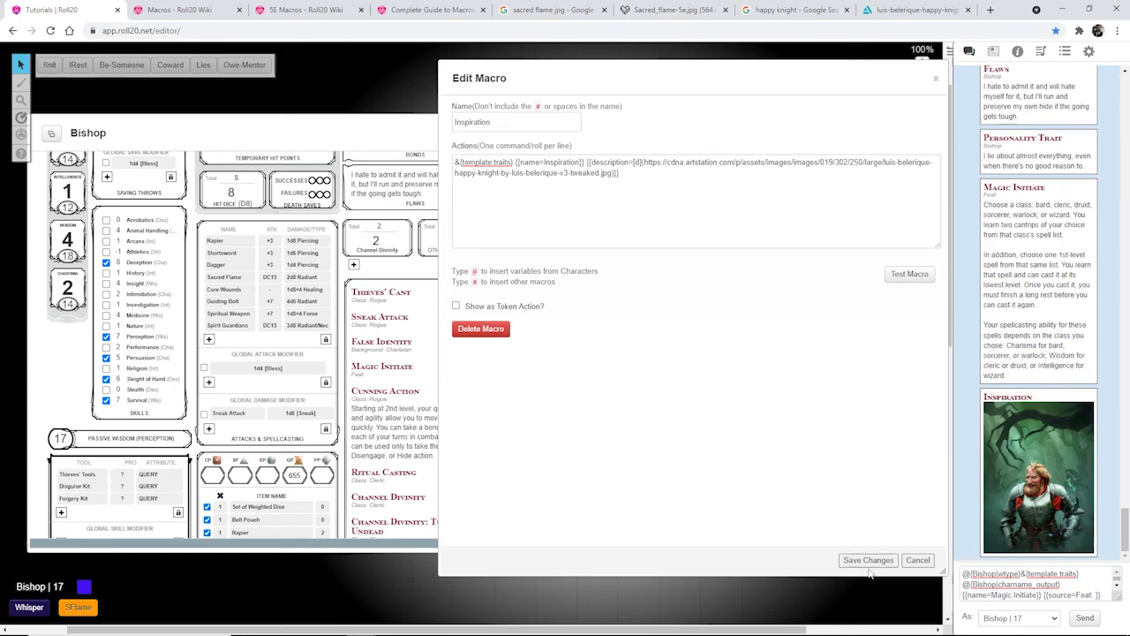
left_click_drag(627, 179, 448, 152)
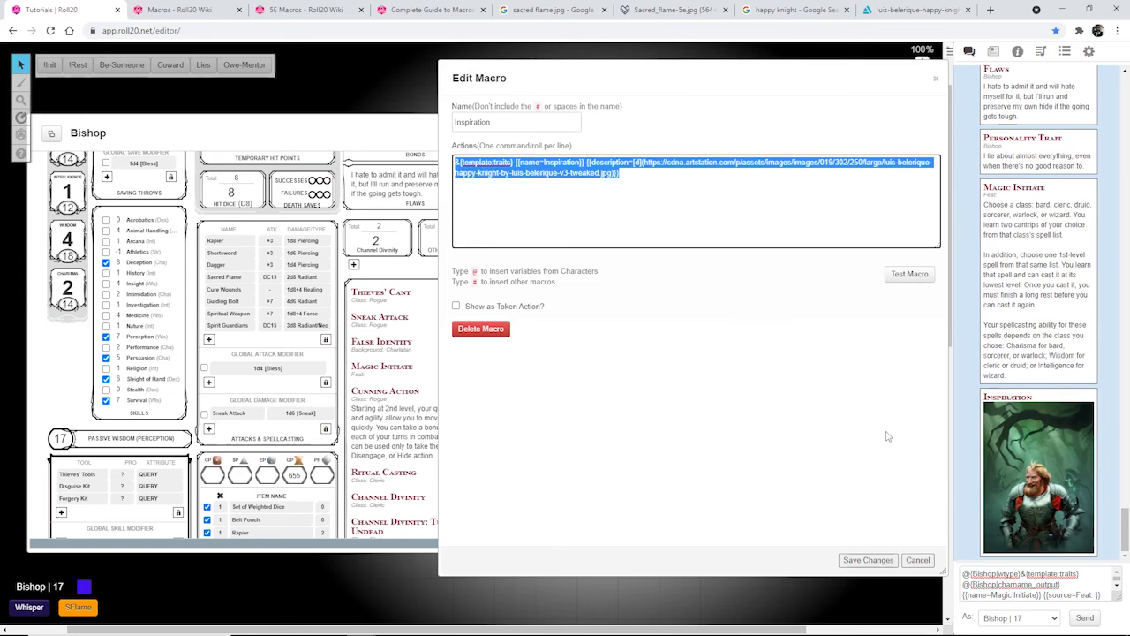
left_click(885, 565)
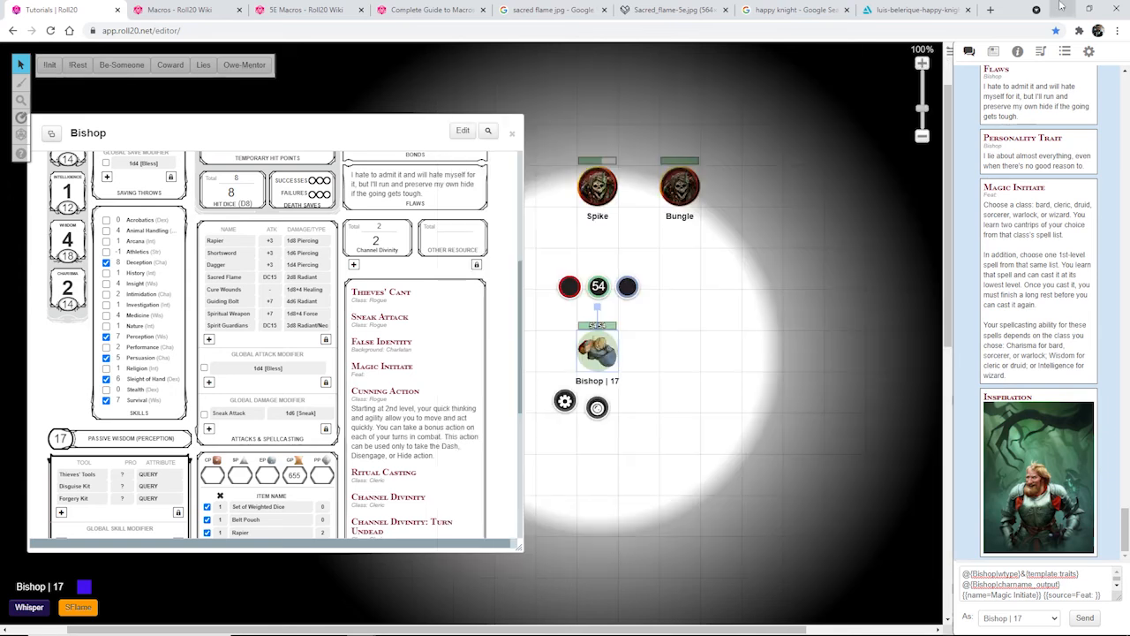
- Show the Inspiration macro in the quick bar and colour its button light yellow (#ffd966)
left_click(1065, 55)
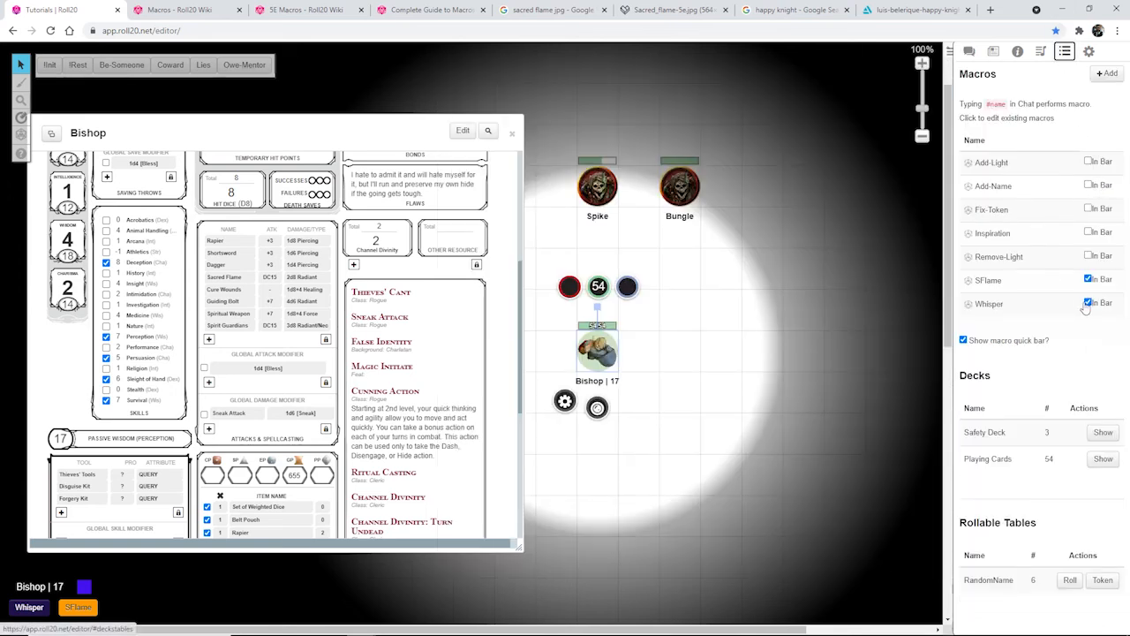
left_click(1095, 232)
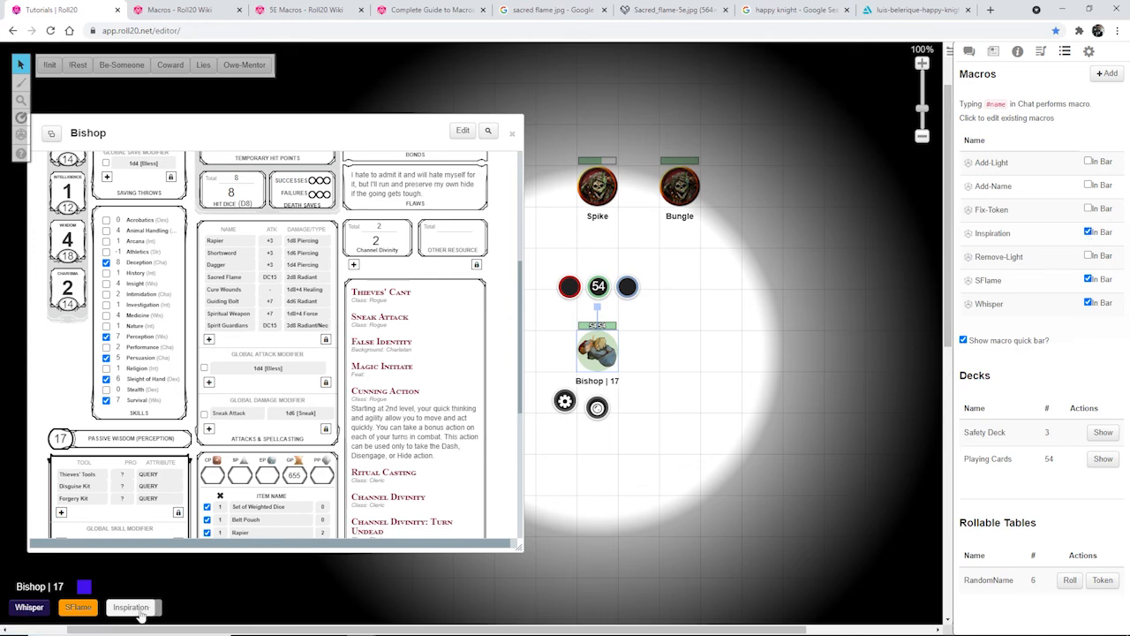
right_click(143, 608)
left_click(174, 596)
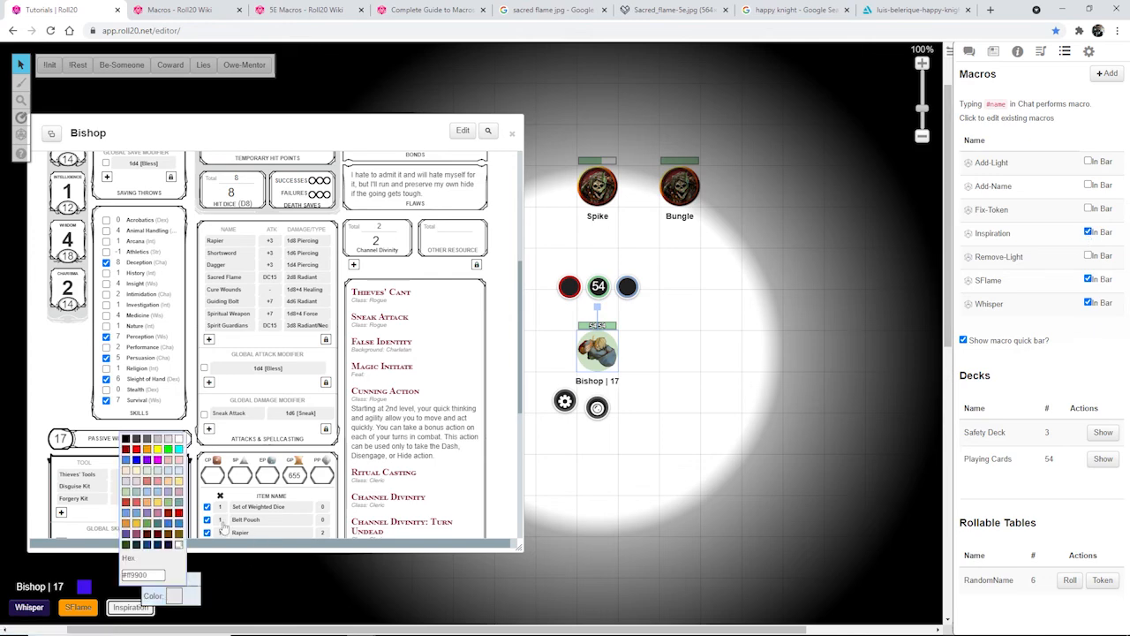
left_click(157, 500)
- Recolour the Inspiration quick bar button bright green
right_click(134, 609)
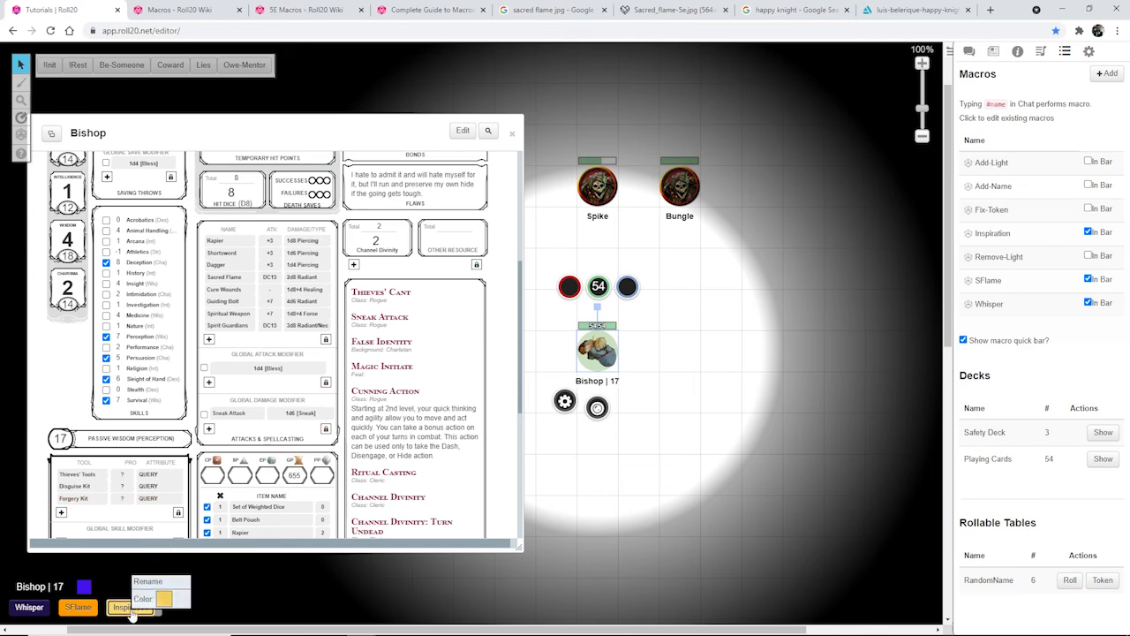
left_click(163, 599)
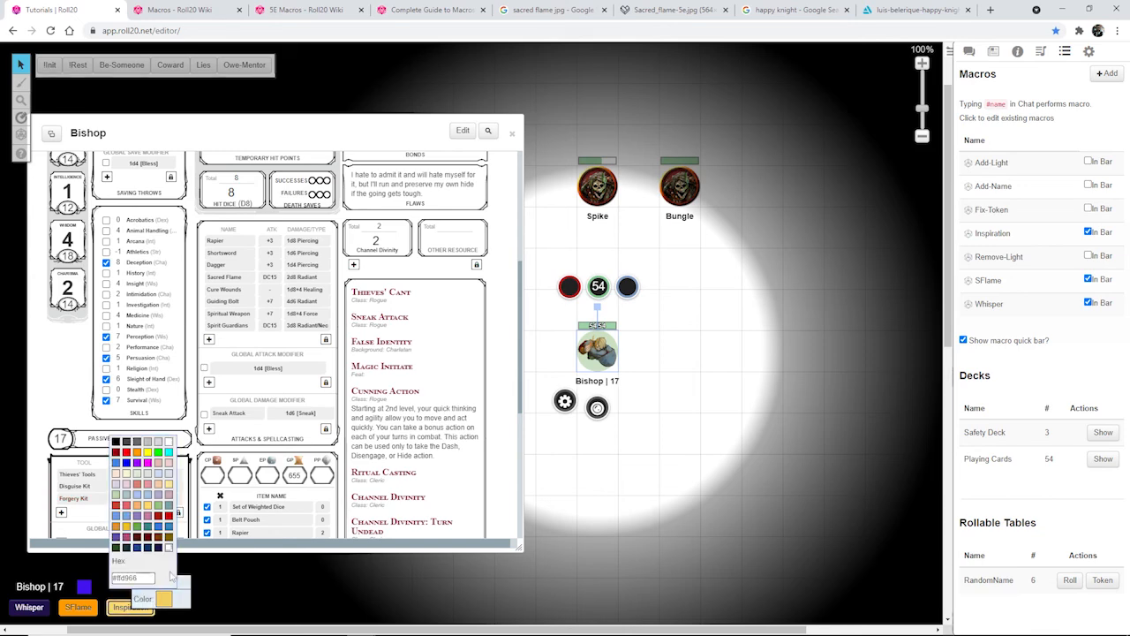
left_click(160, 461)
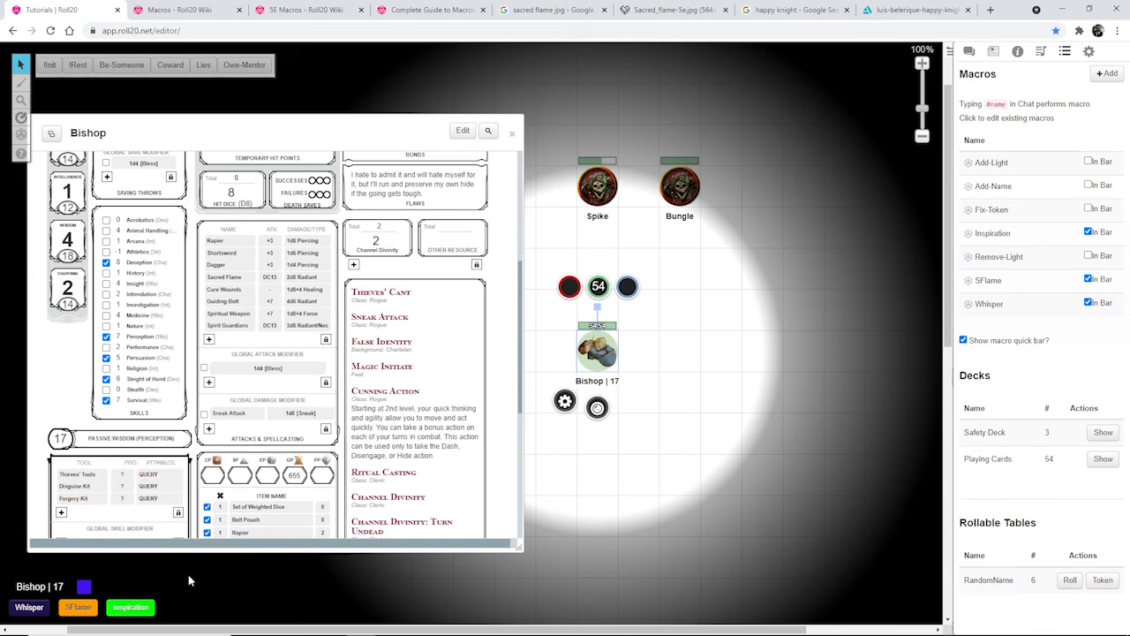
- Close Bishop's character sheet and run the Coward token action with the chat in view
left_click(512, 135)
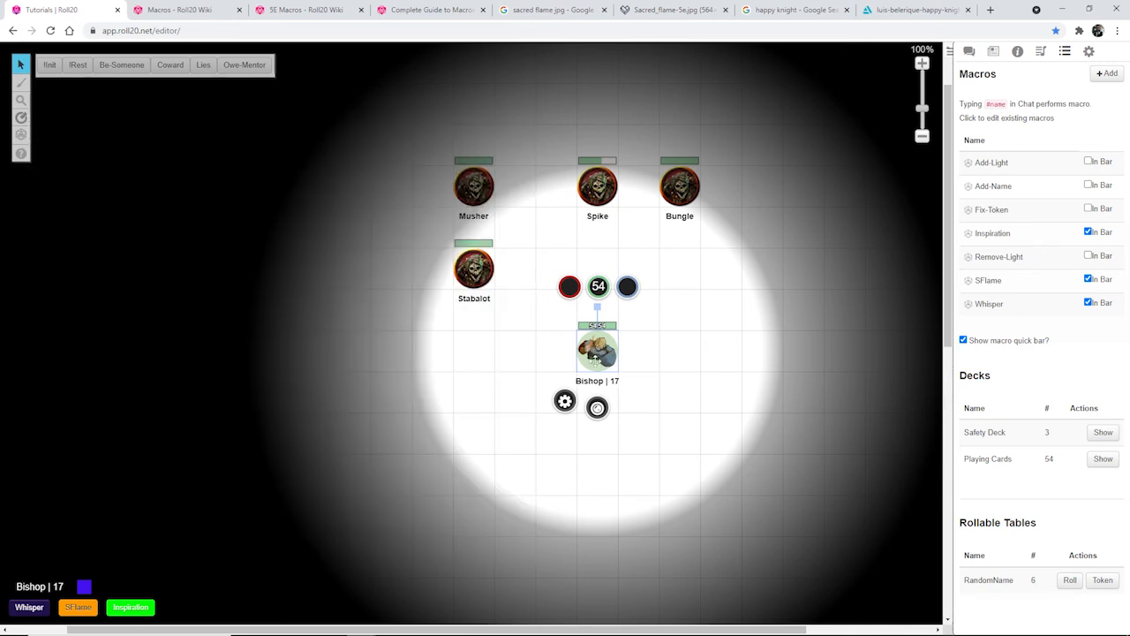
left_click(971, 50)
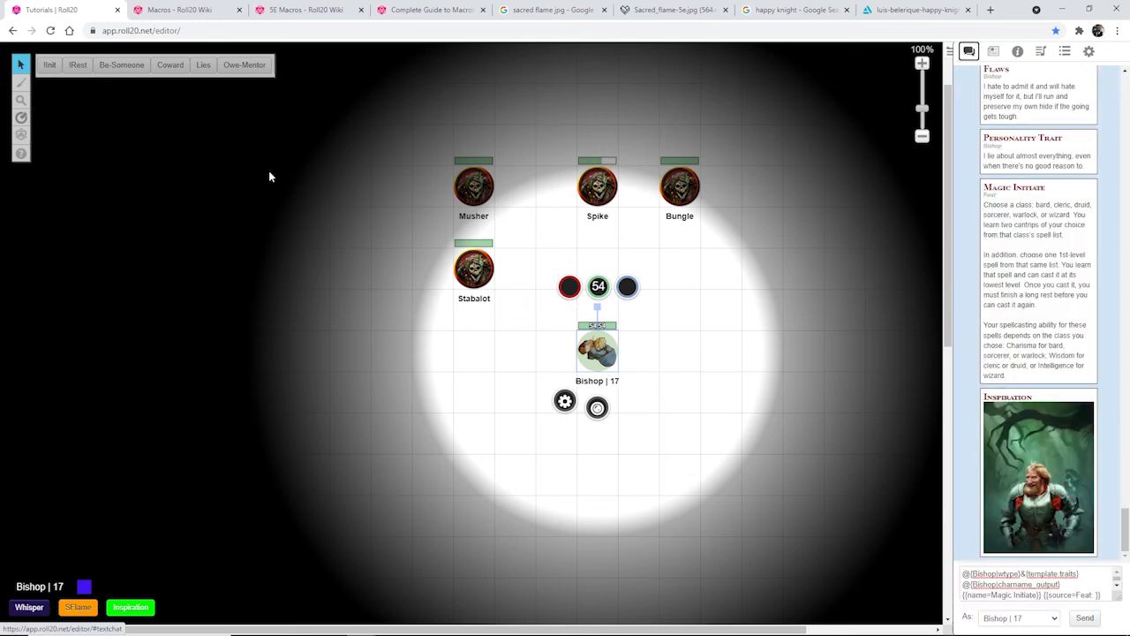
left_click(170, 64)
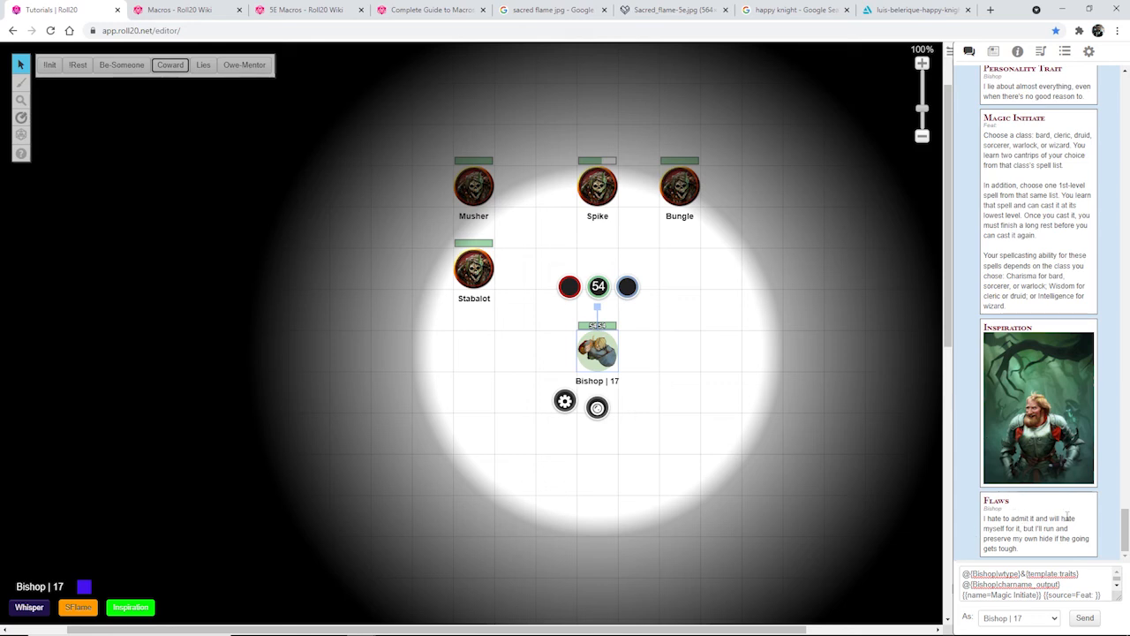
- Toggle inspiration on Bishop's character sheet and run the Inspiration macro from the quick bar
double_click(598, 355)
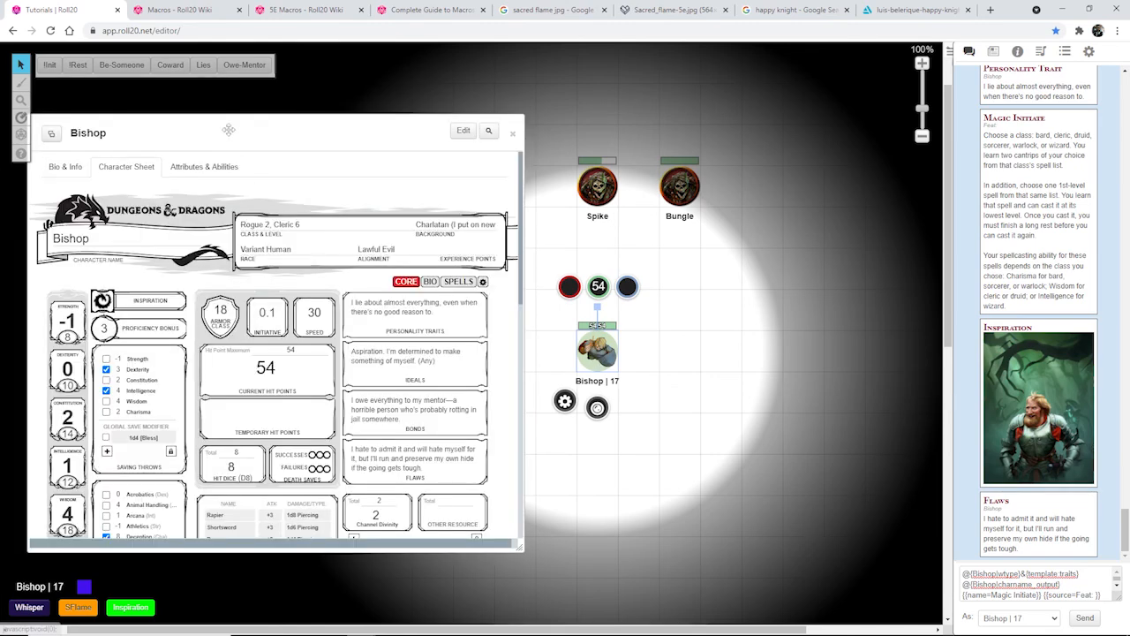
left_click_drag(224, 127, 213, 56)
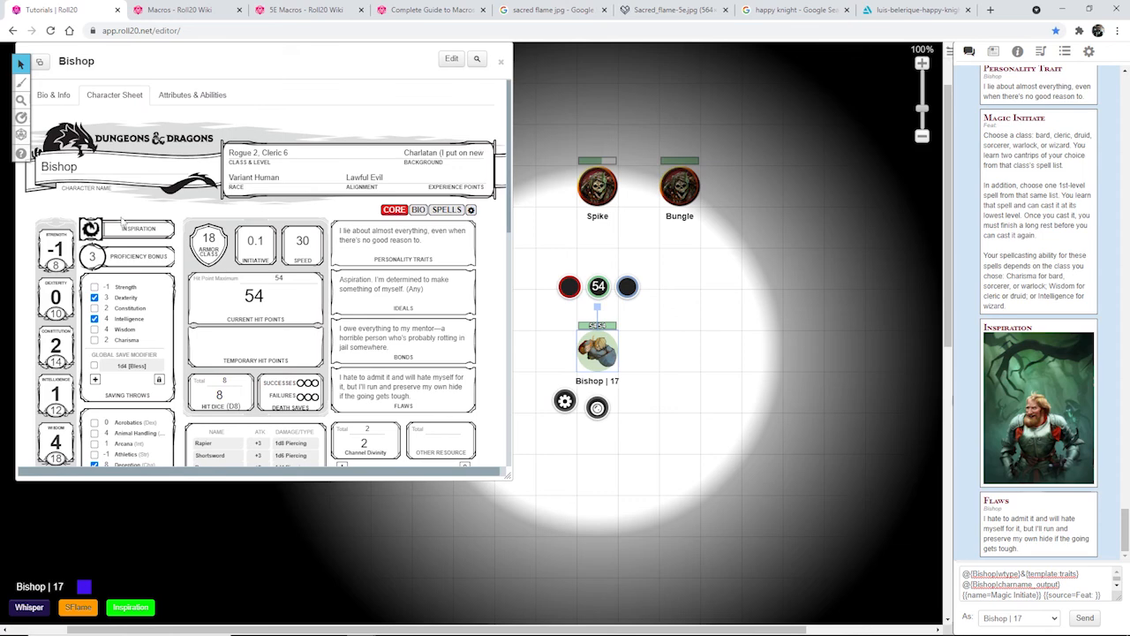
left_click(90, 228)
left_click(134, 609)
- Cast Guiding Bolt at Level 2 from Bishop's attacks and spellcasting list
scroll(291, 410, "down", 3)
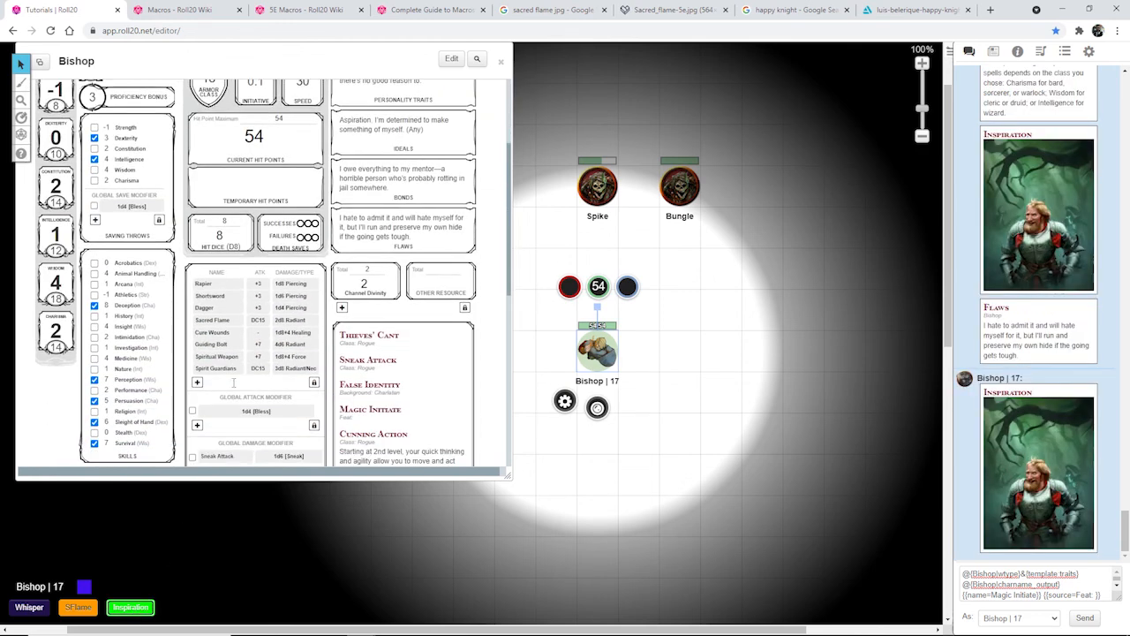
left_click(218, 242)
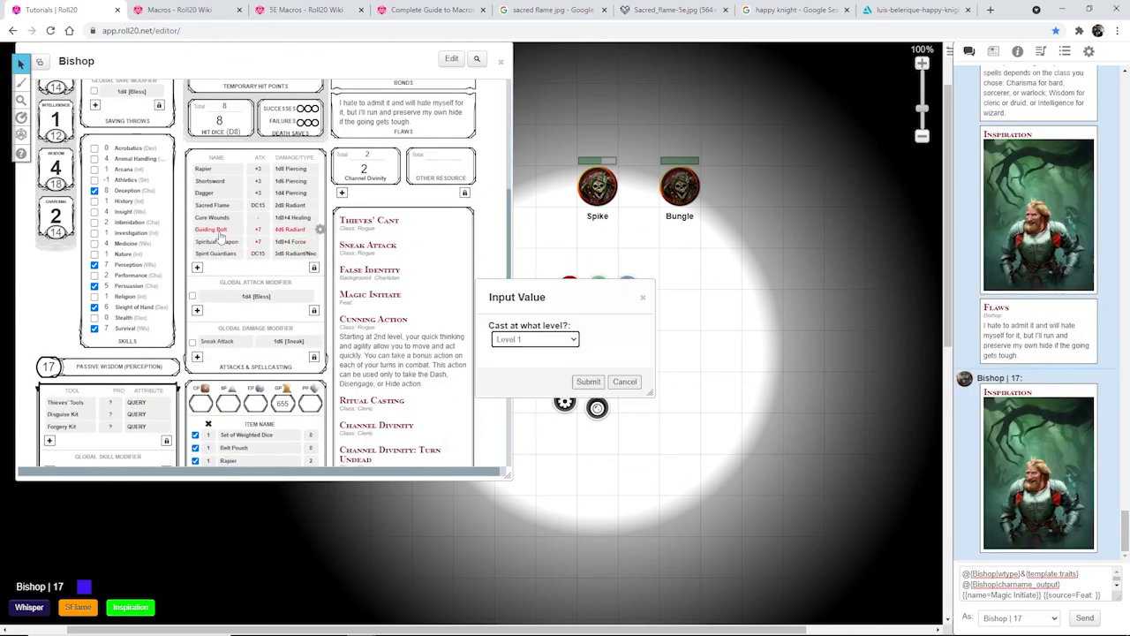
left_click(573, 340)
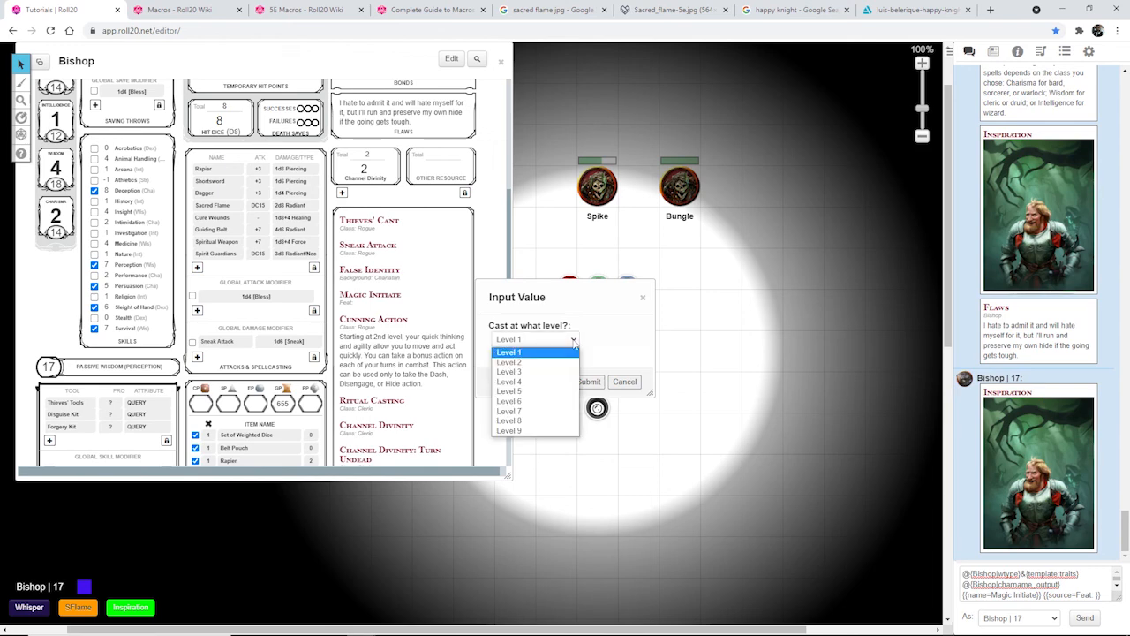
left_click(532, 365)
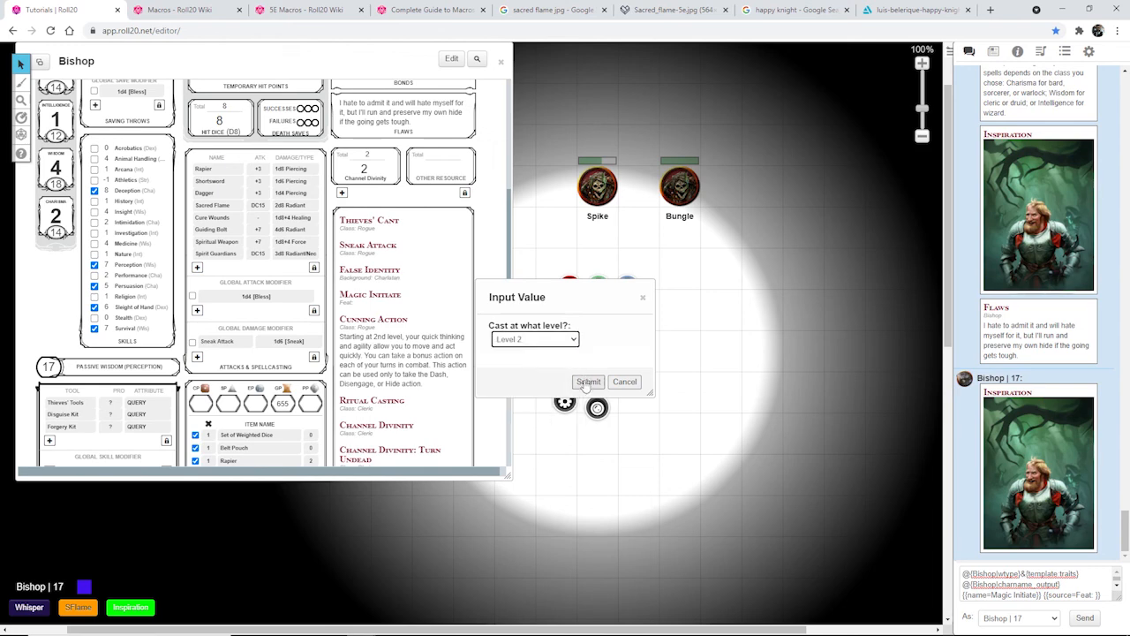
left_click(587, 382)
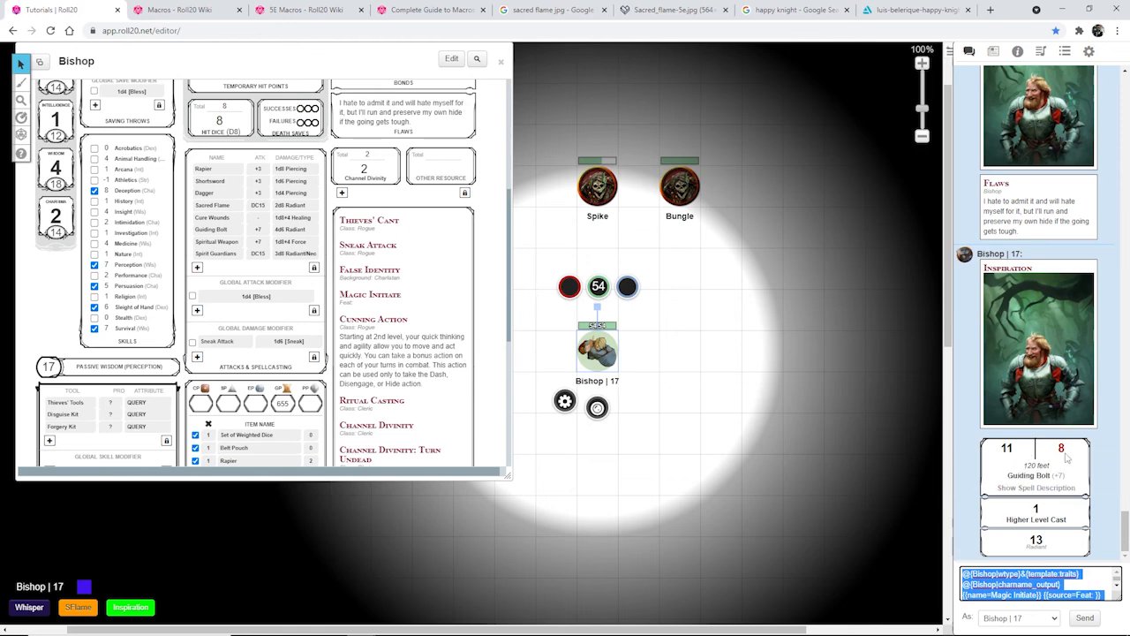
mouse_move(1061, 456)
- Enable Show Global AC Modifier Field in Bishop's sheet settings, and close the sheet with the token deselected
scroll(476, 115, "up", 5)
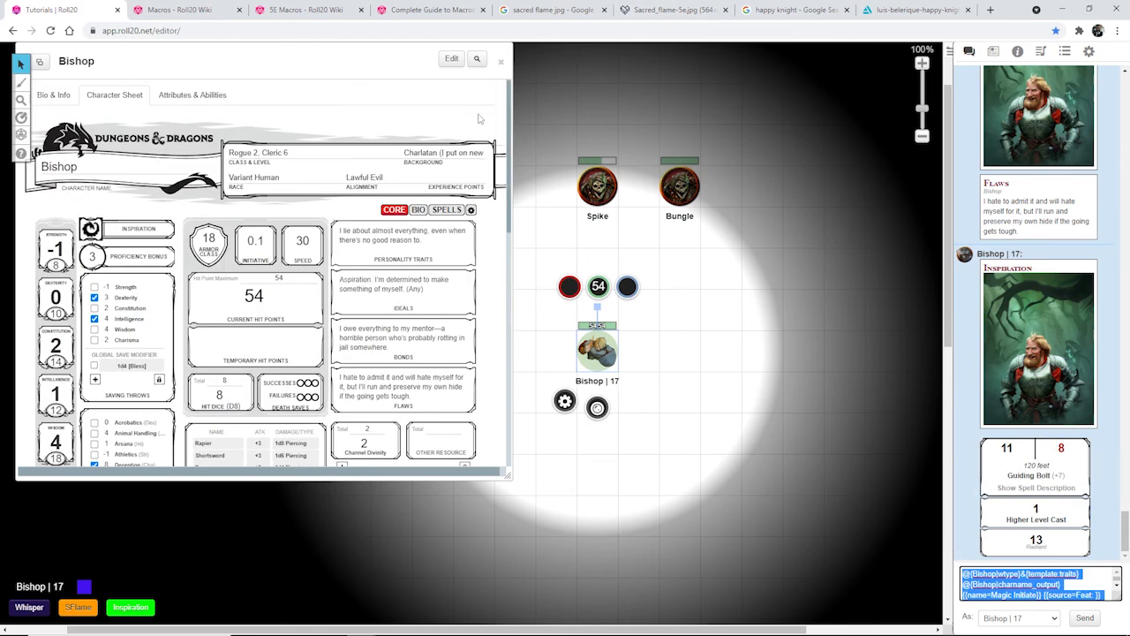
left_click(471, 210)
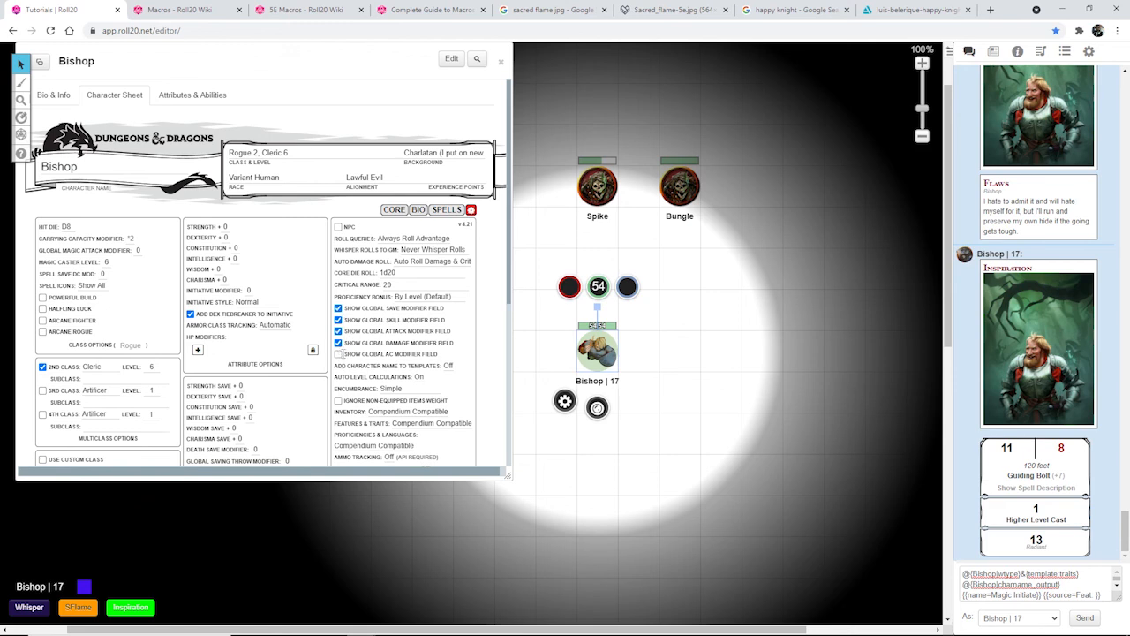
left_click(338, 354)
scroll(484, 247, "down", 3)
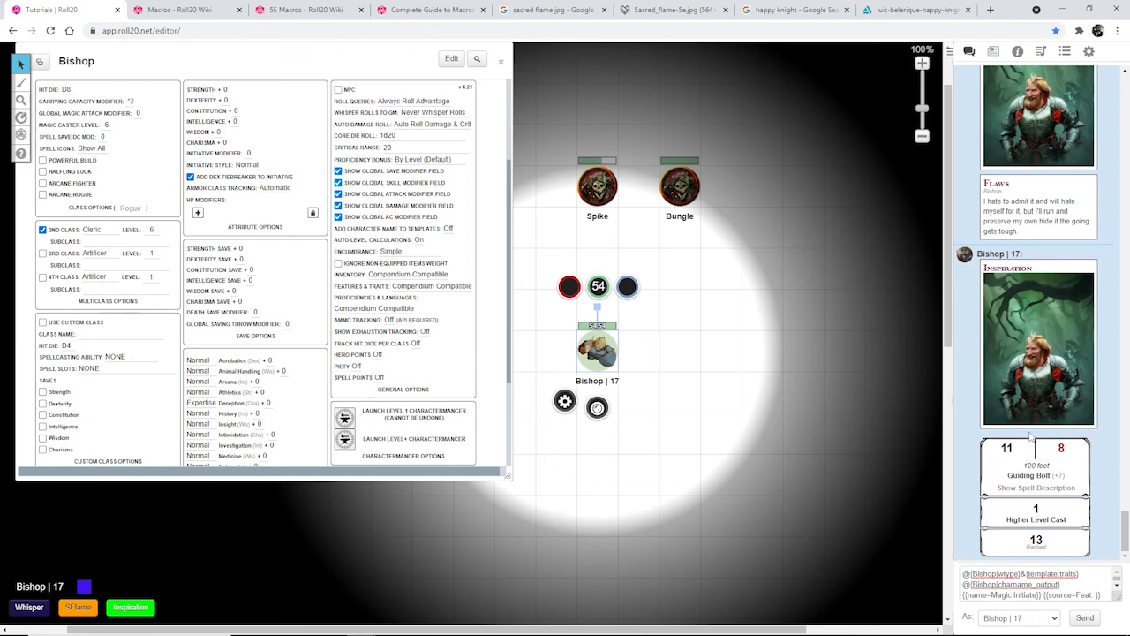
mouse_move(1009, 453)
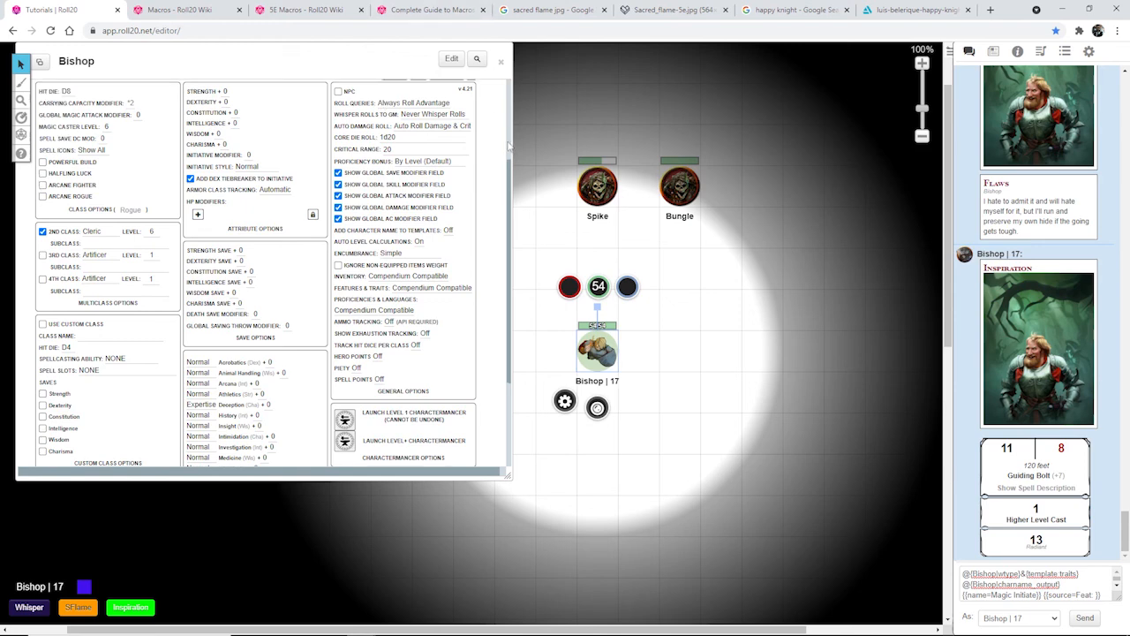
scroll(507, 146, "up", 5)
left_click(500, 61)
left_click(493, 386)
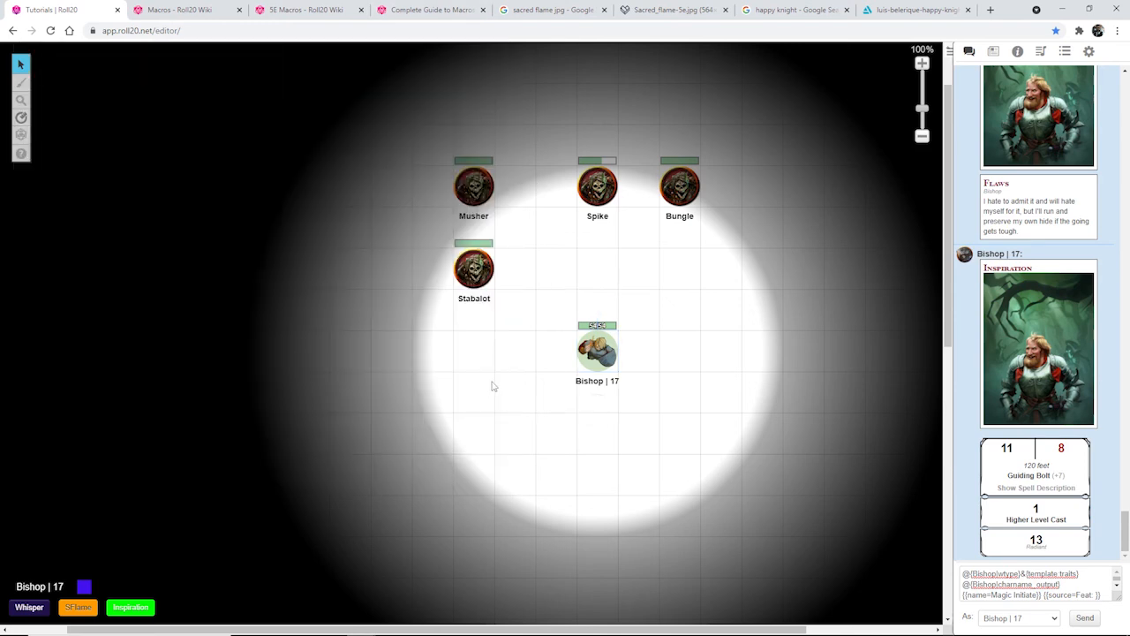